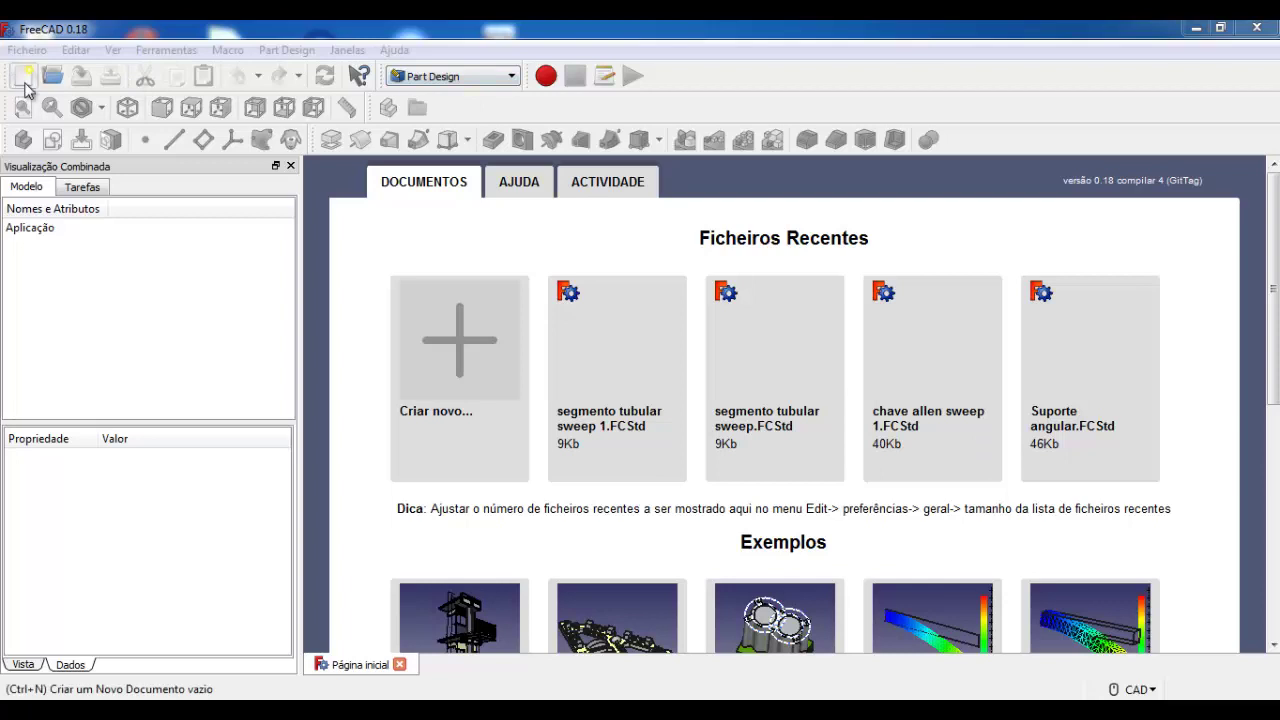
Create a new document and open an empty sketch on the XY_Plane
click(24, 80)
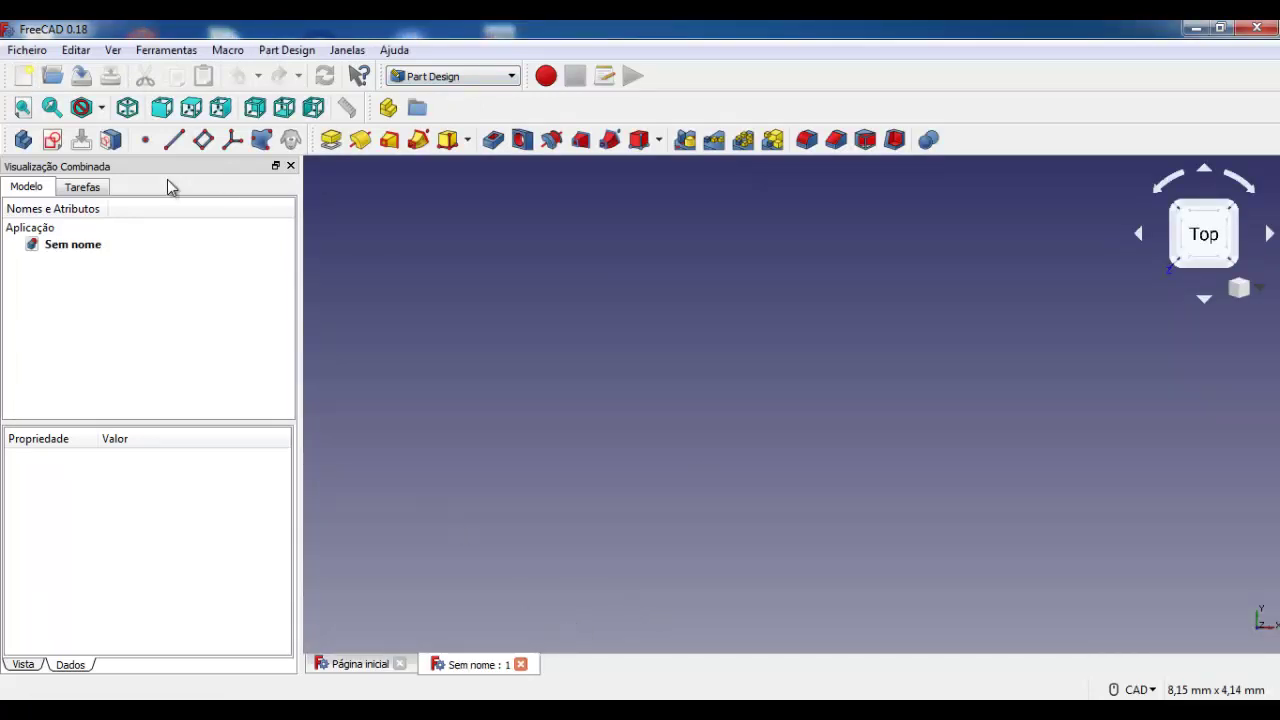
click(52, 139)
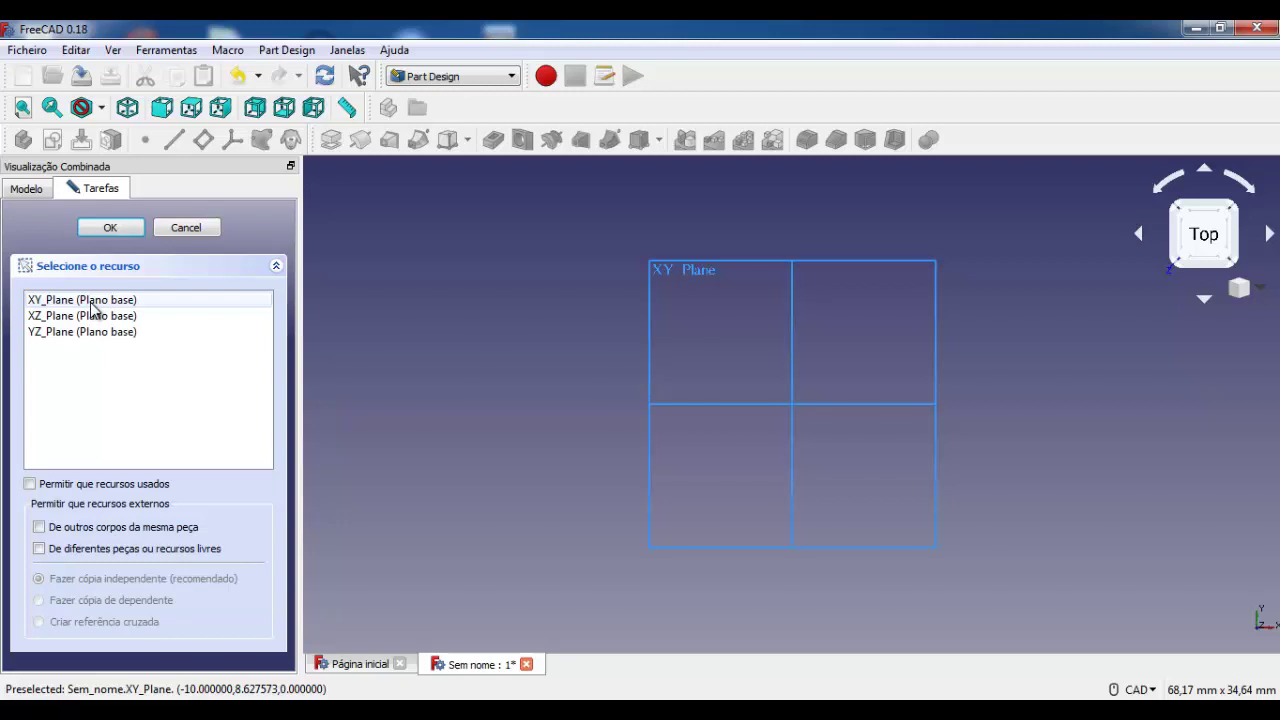
click(91, 303)
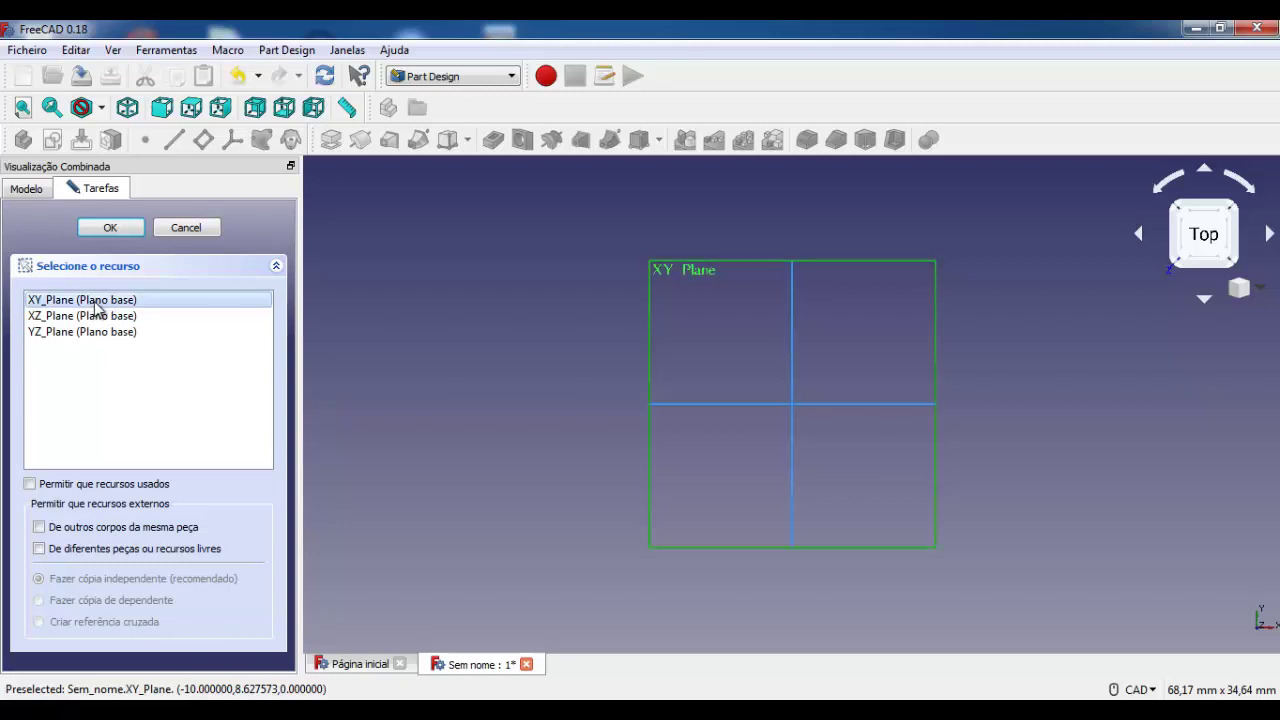
click(117, 228)
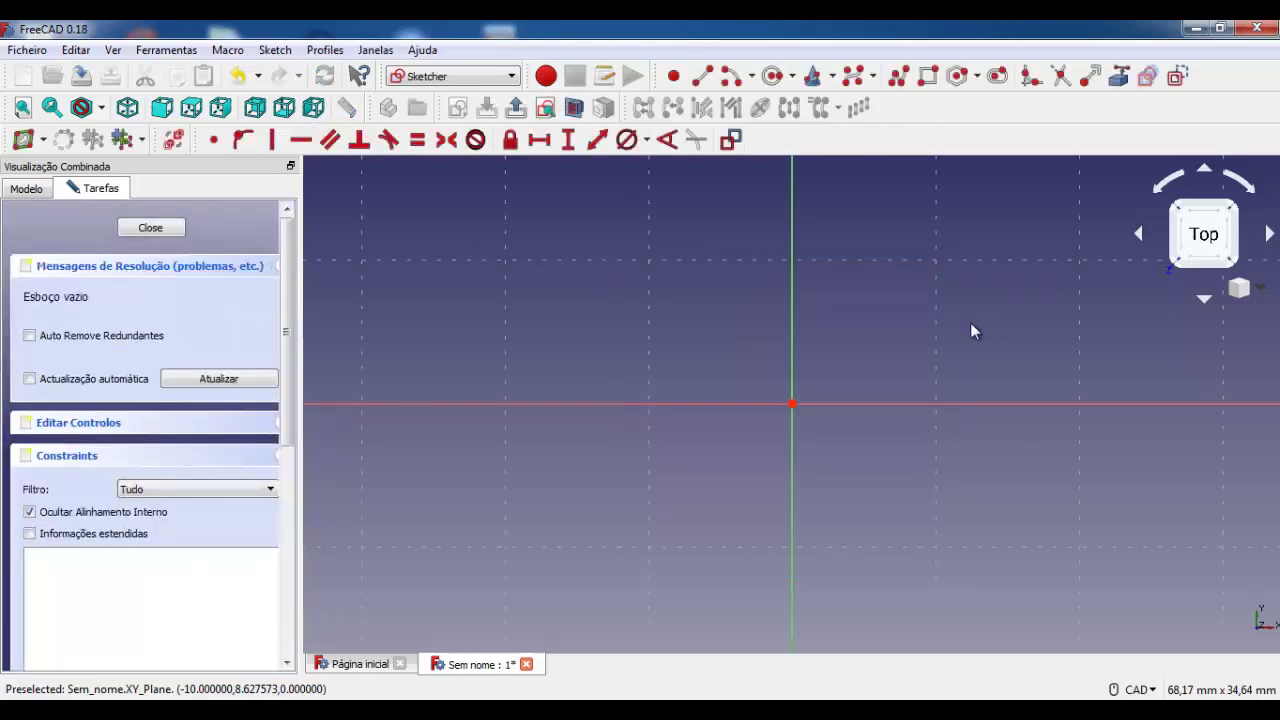
Draw a rectangle spanning the origin with the rectangle tool
middle_drag(978, 323, 857, 400)
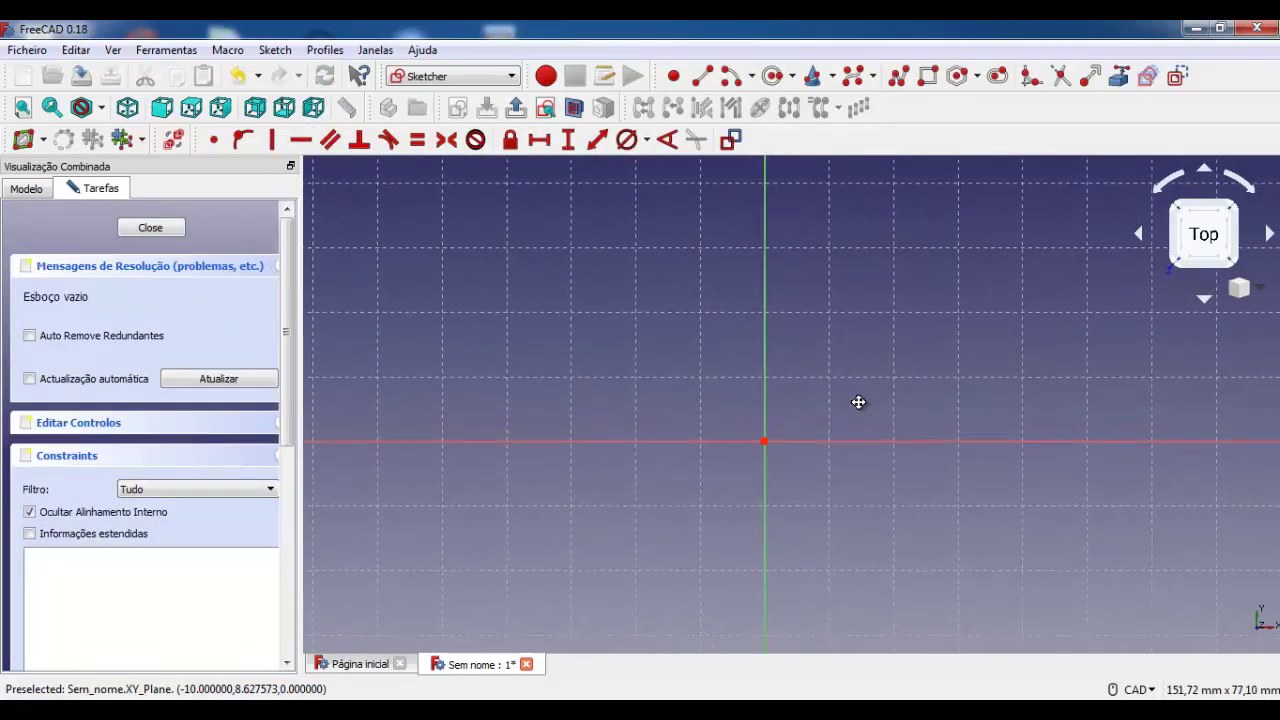
click(929, 77)
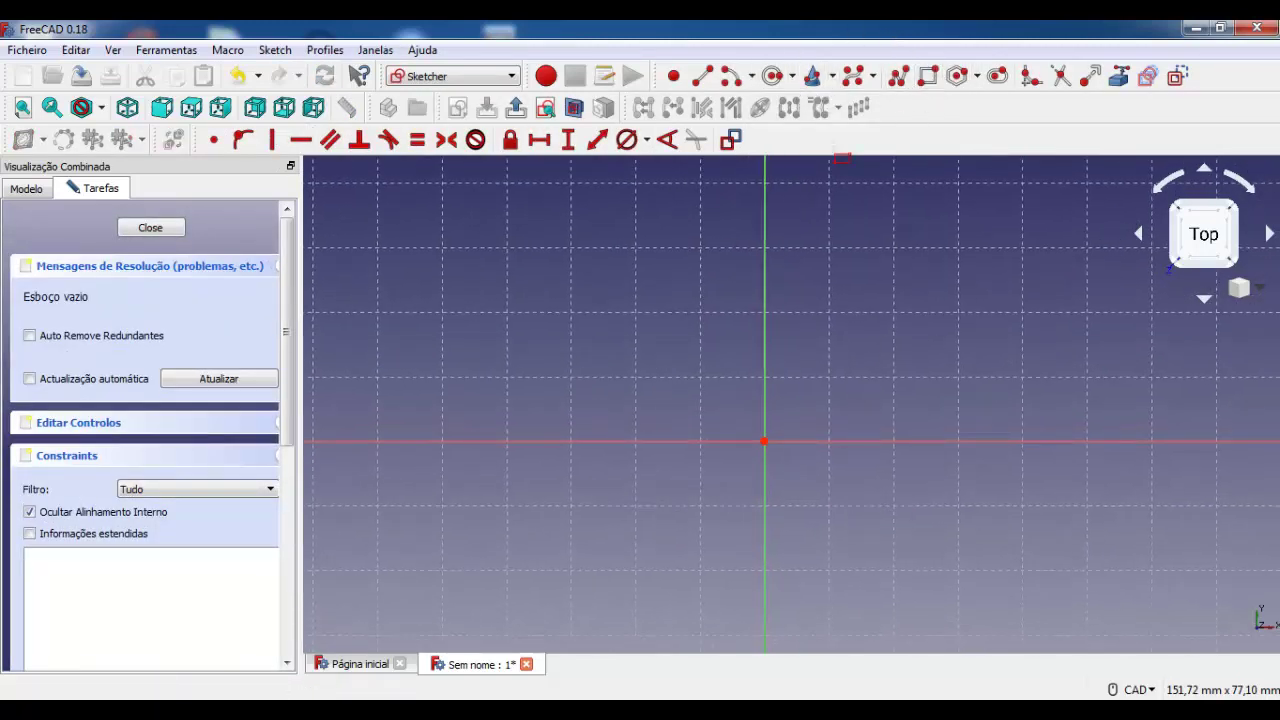
click(467, 204)
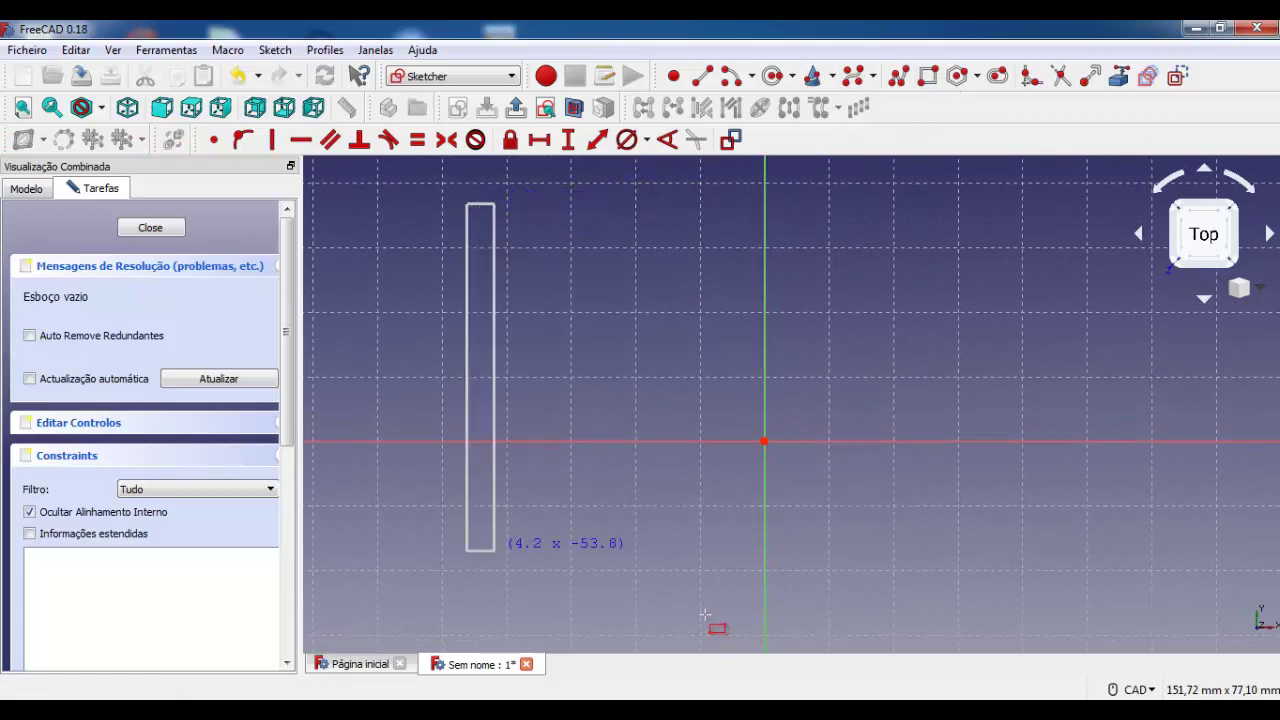
click(1073, 638)
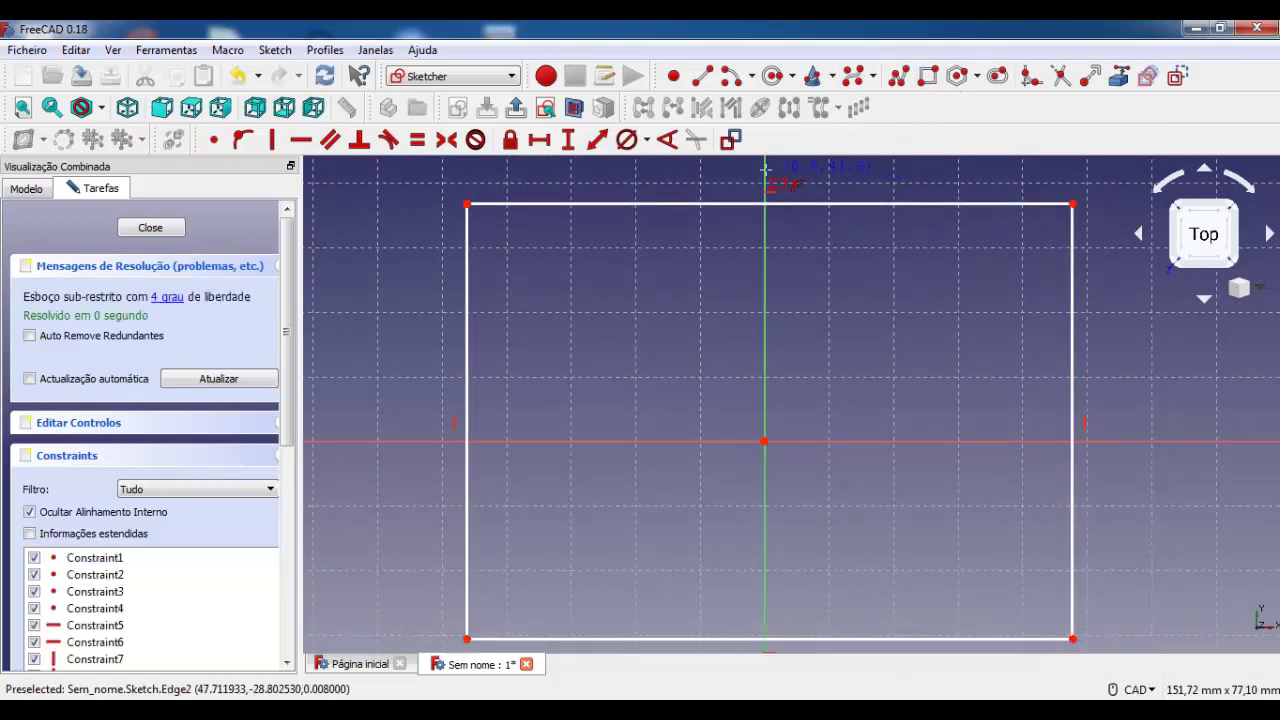
Constrain the rectangle to 70 mm high and 100 mm wide
click(1073, 388)
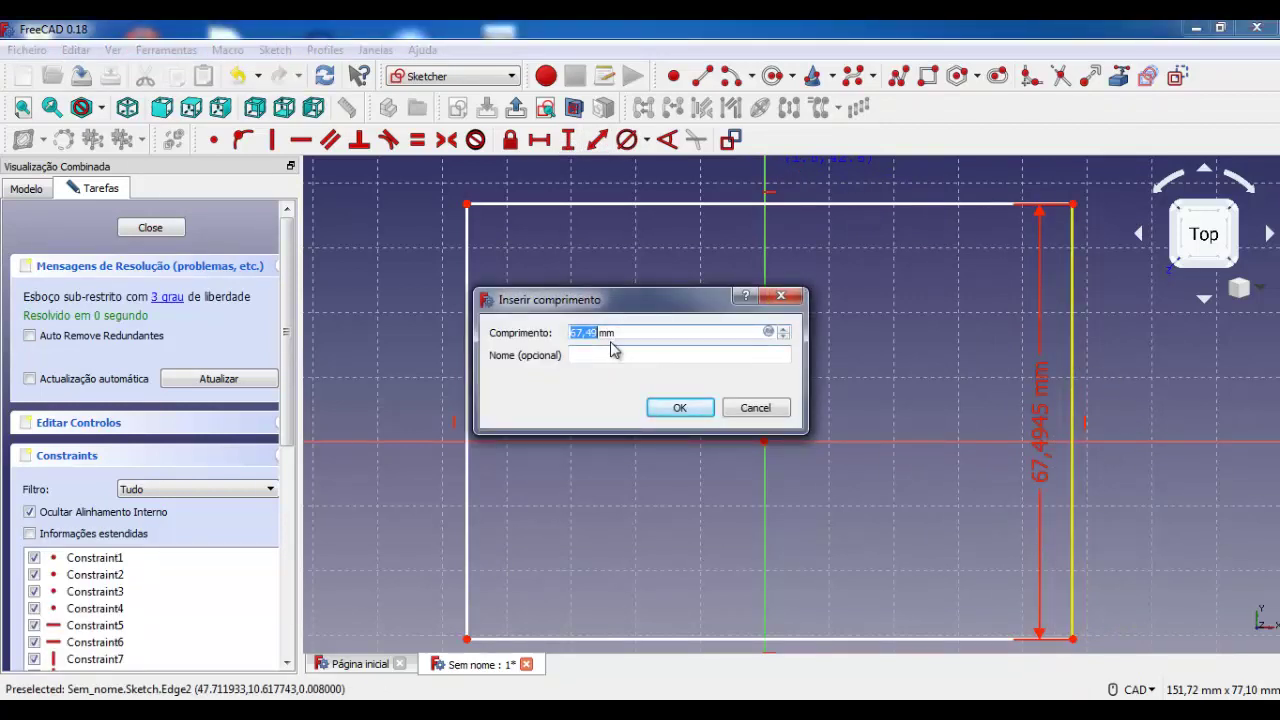
text(70)
key(Return)
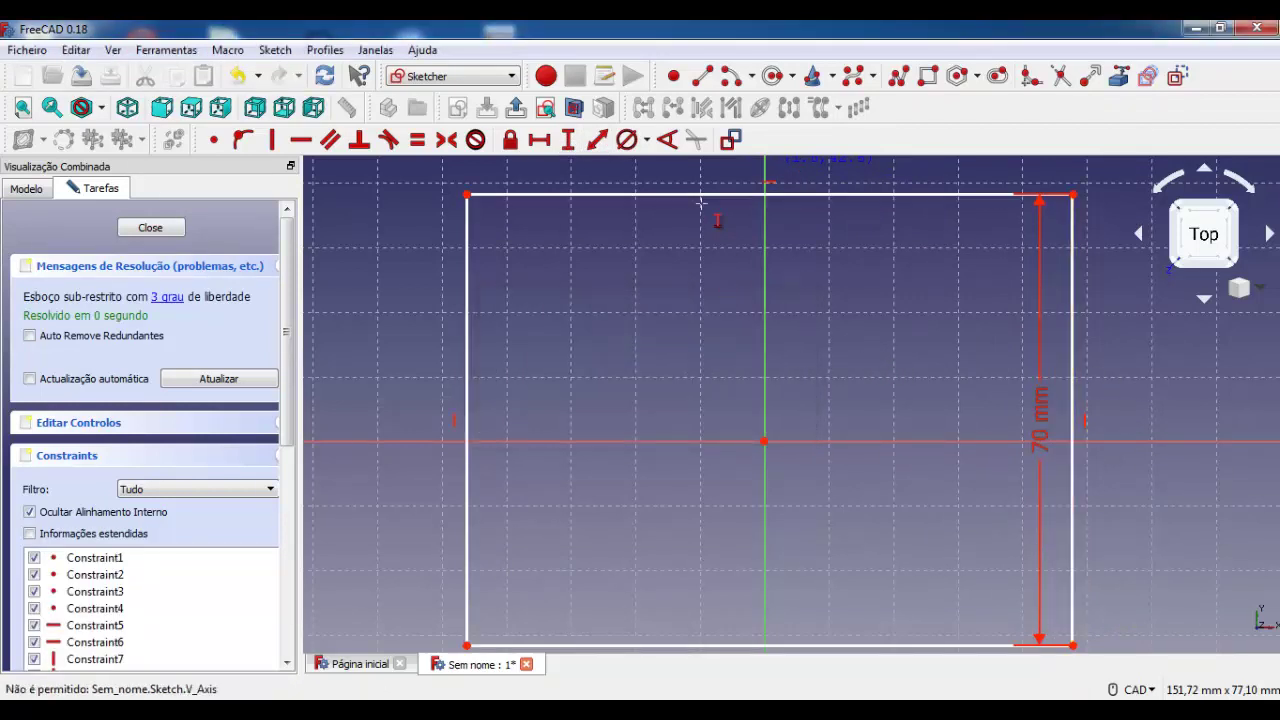
click(540, 139)
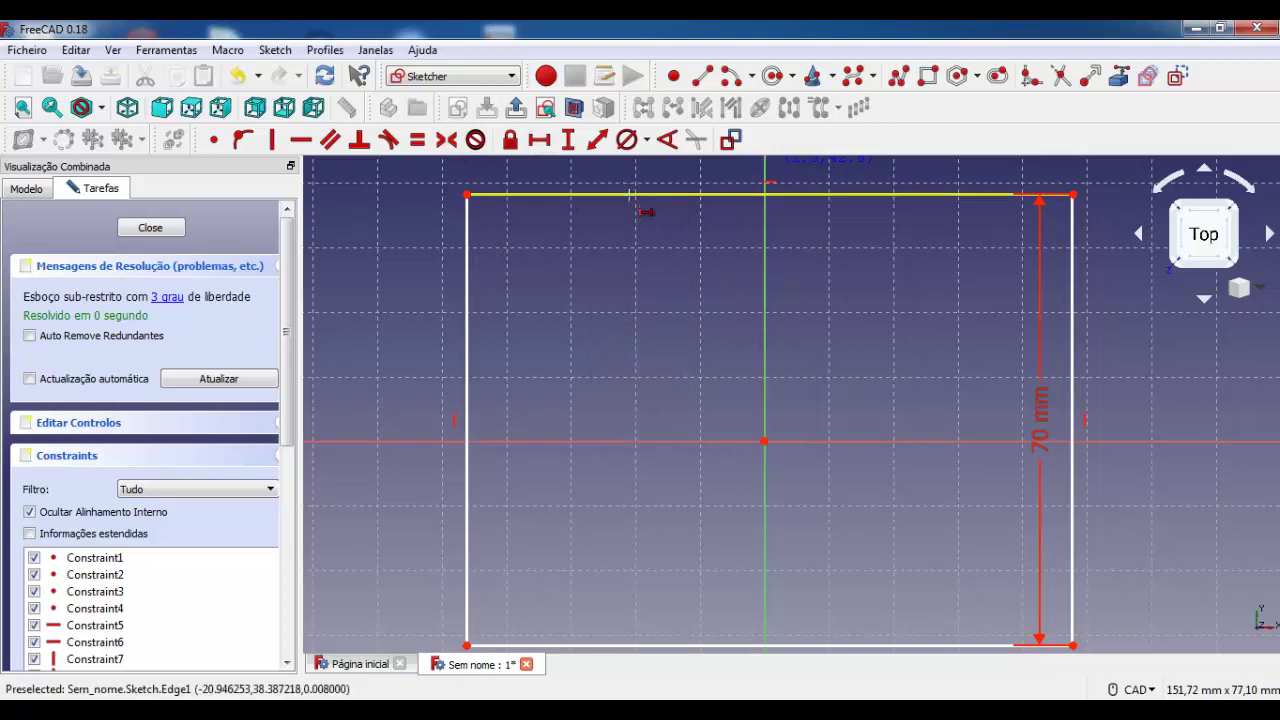
click(640, 194)
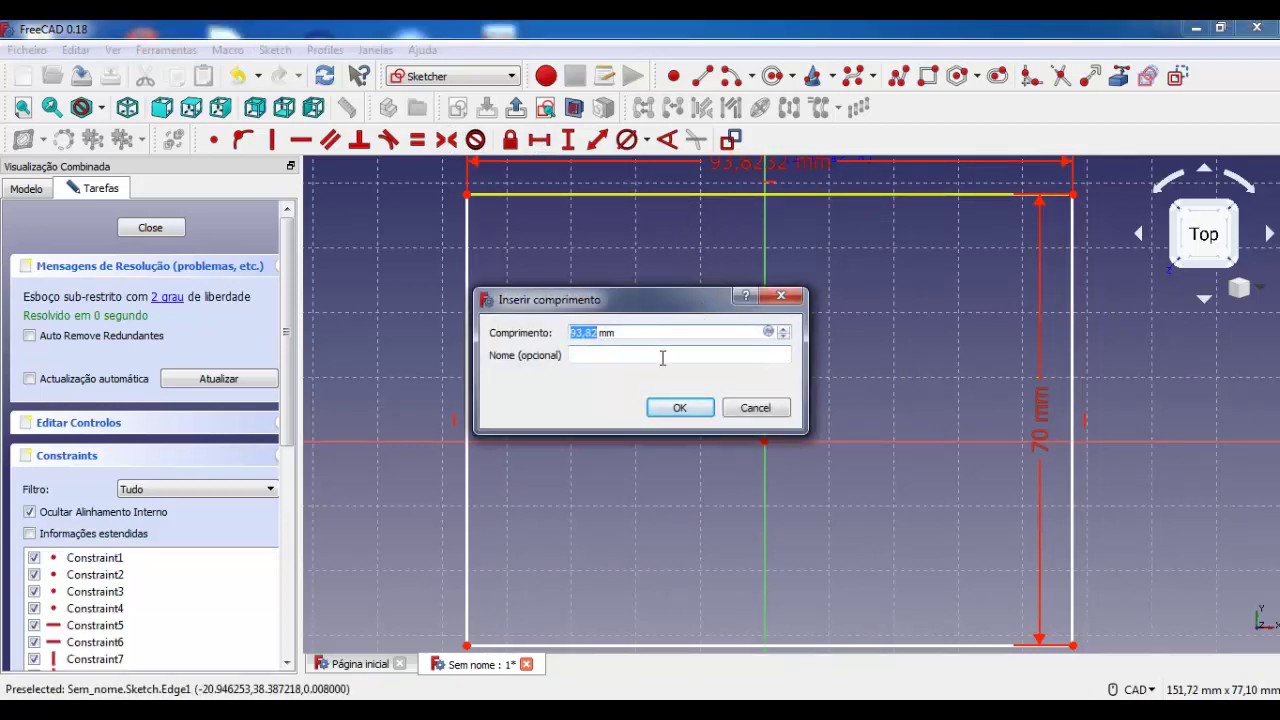
text(100)
key(Return)
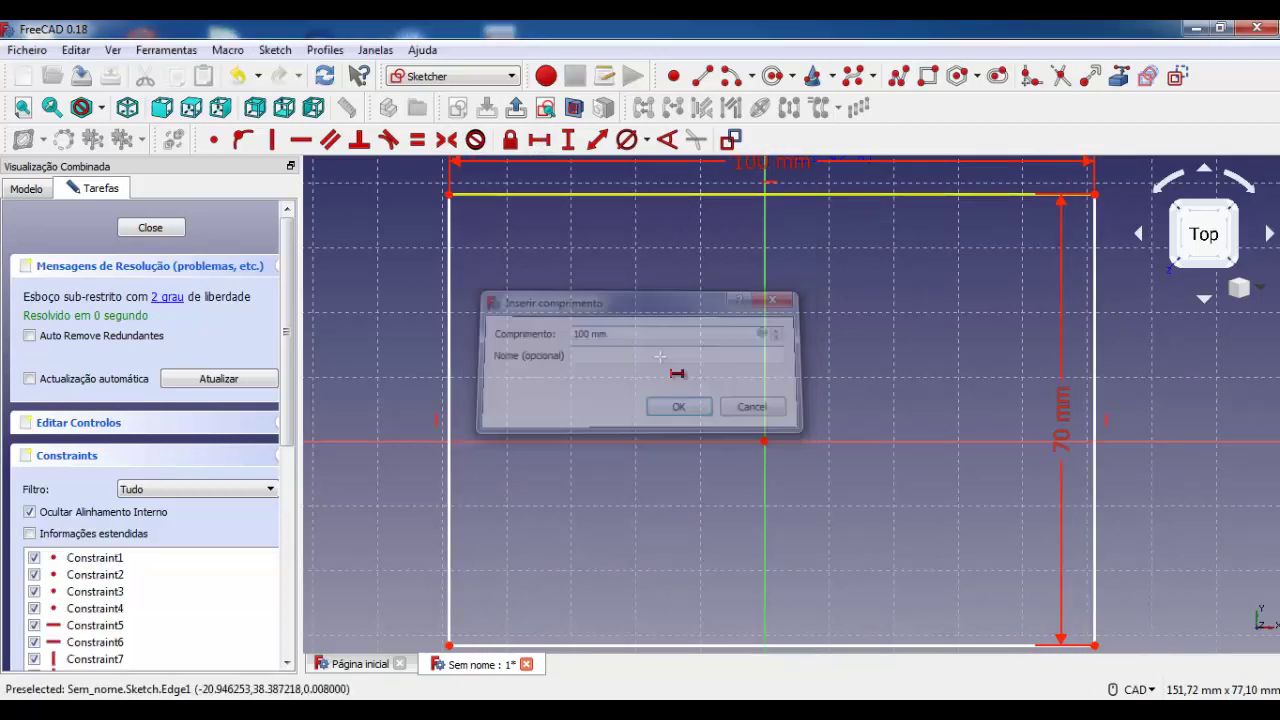
Fix the rectangle's corner 50 mm horizontally and 35 mm vertically from the origin
click(765, 441)
click(1095, 194)
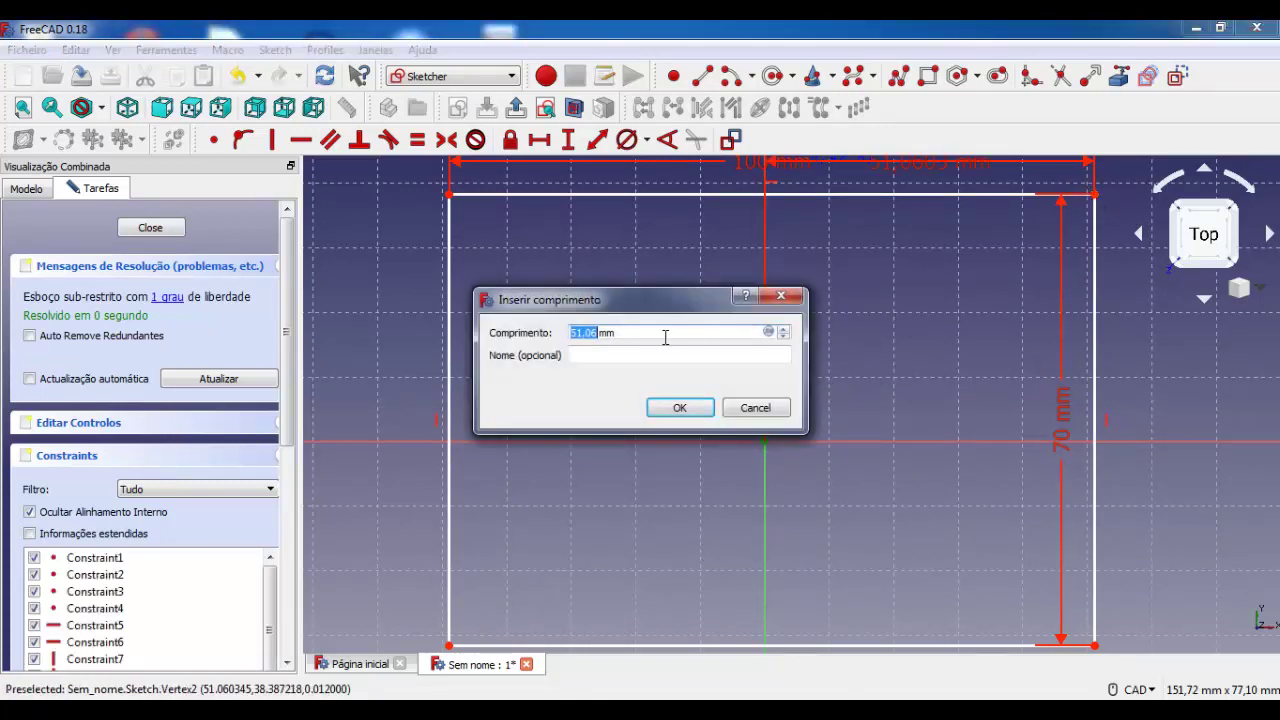
text(50)
key(Return)
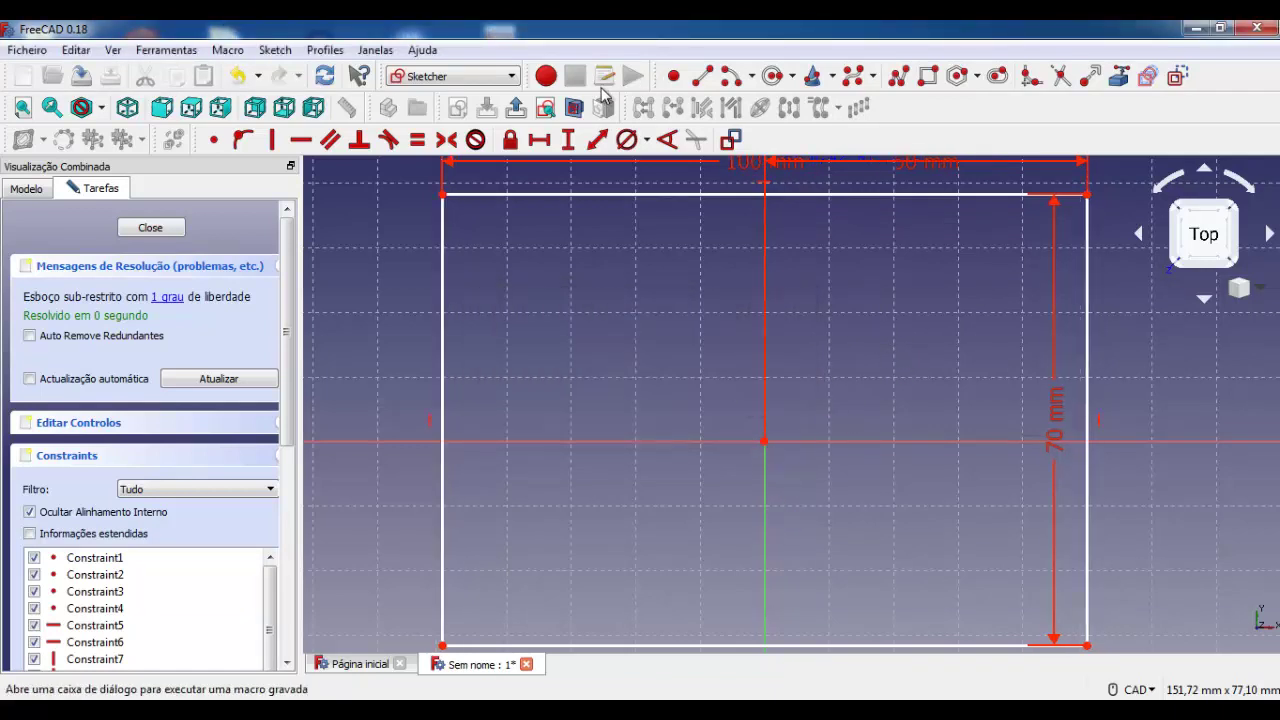
click(567, 139)
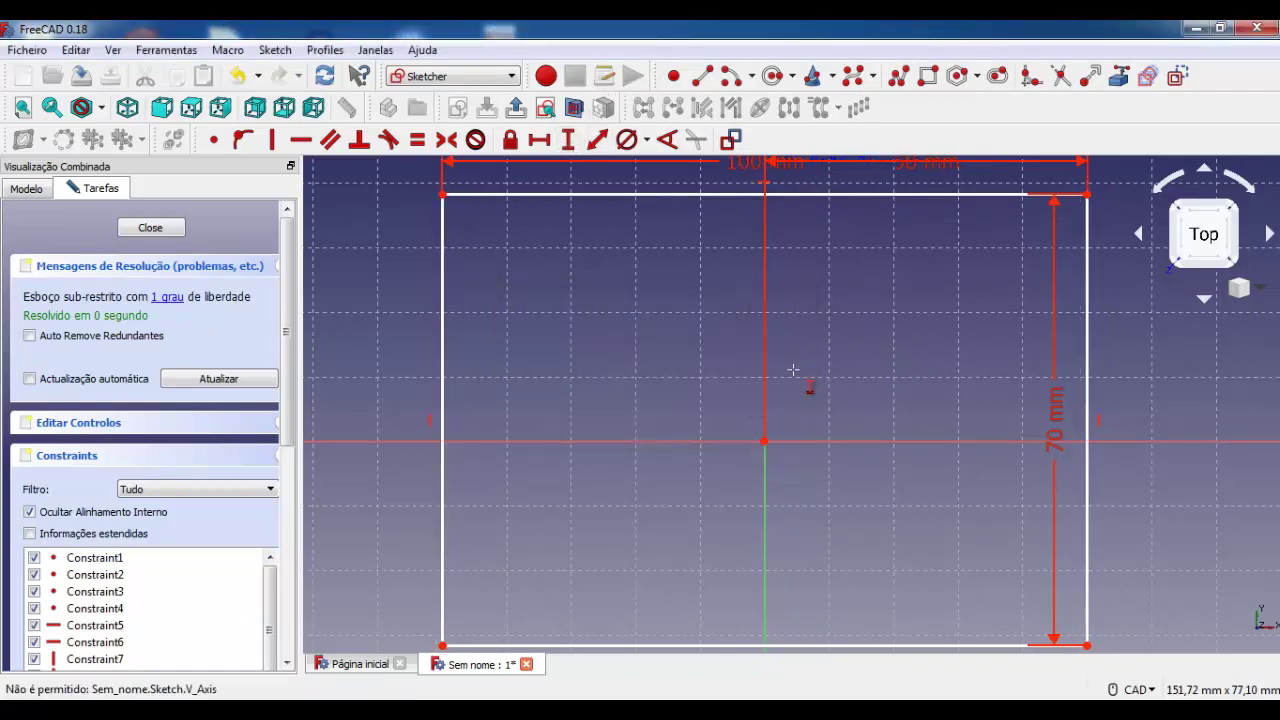
click(764, 441)
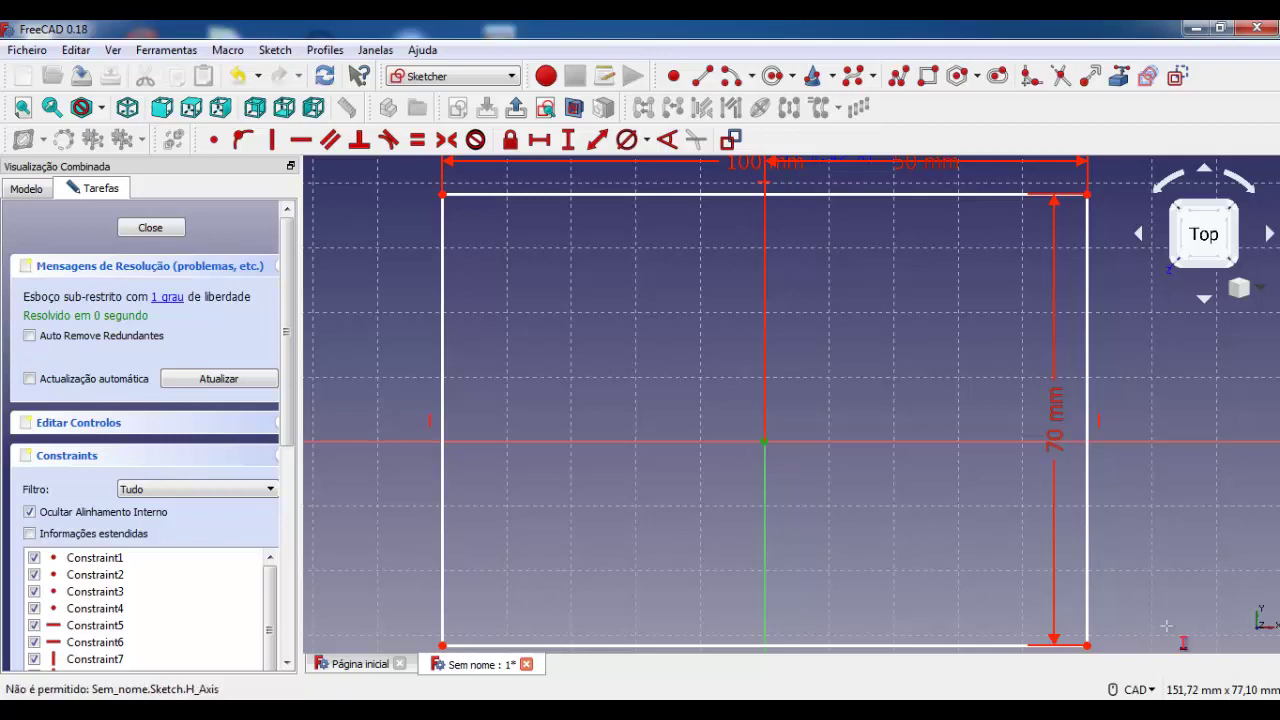
click(1087, 644)
text(35)
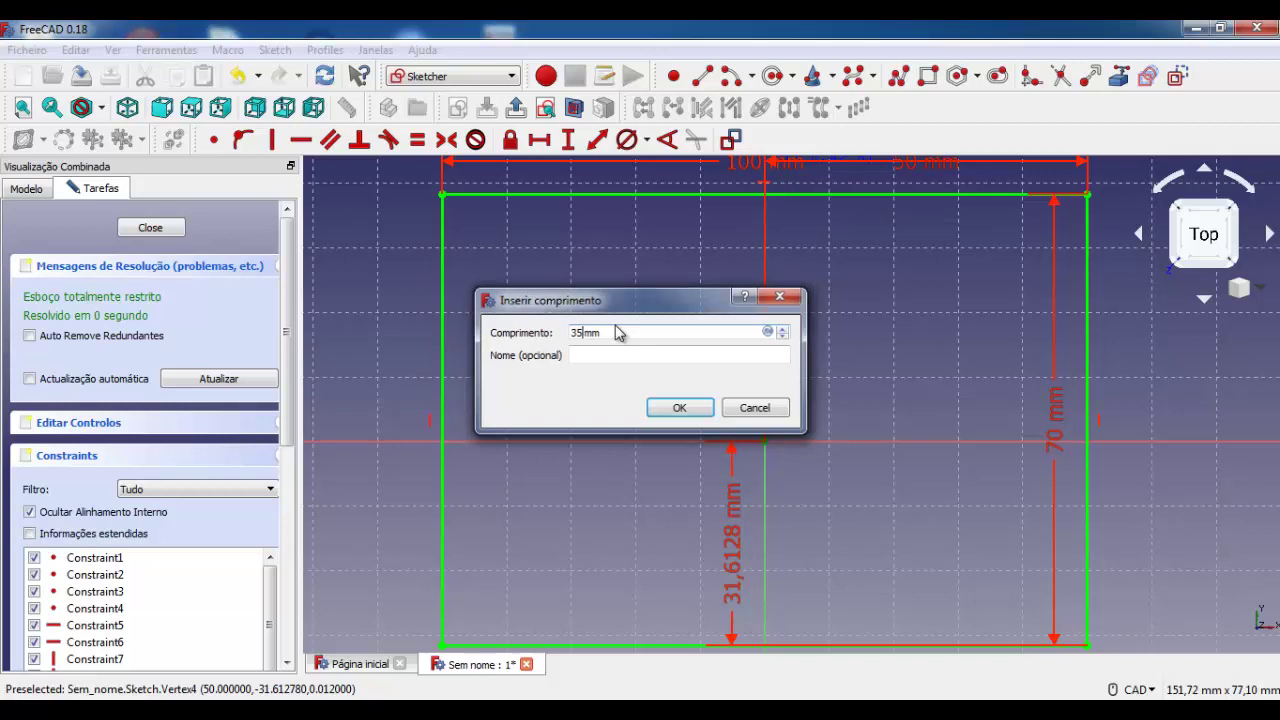
key(Return)
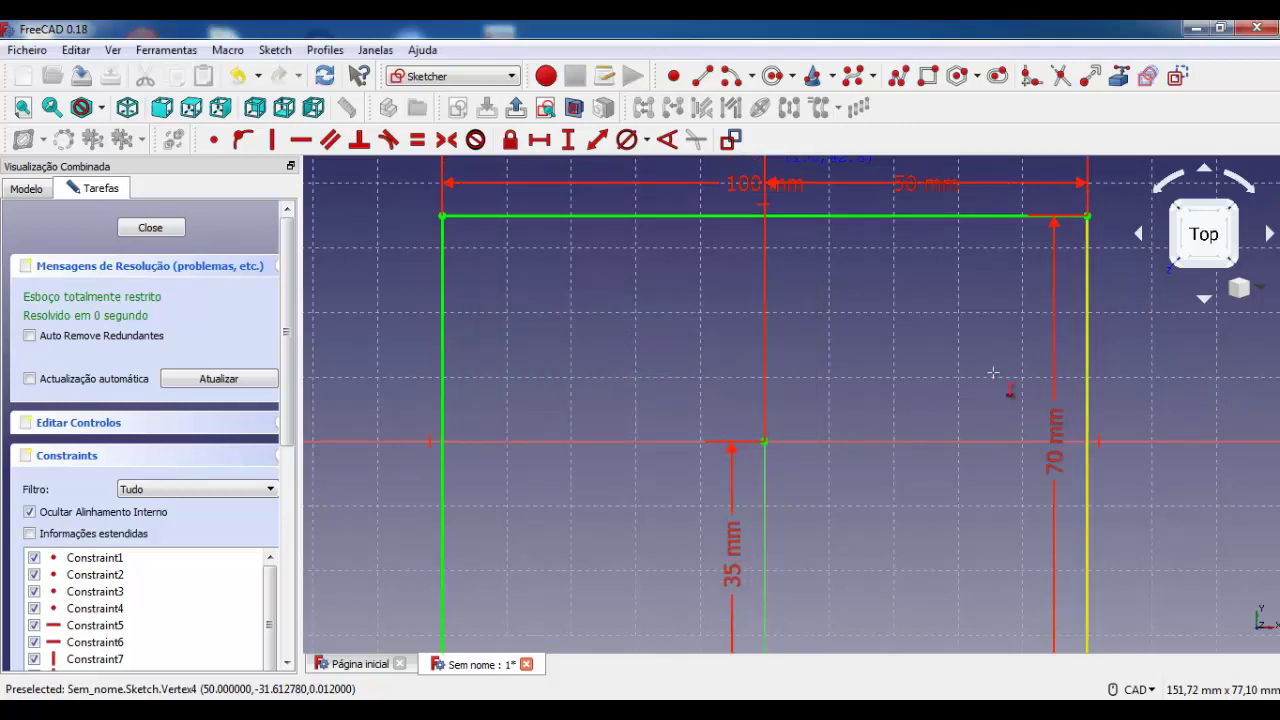
Drag the 35, 100 and 70 mm dimension labels outside the rectangle, then close the sketch
scroll(754, 511, down, 2)
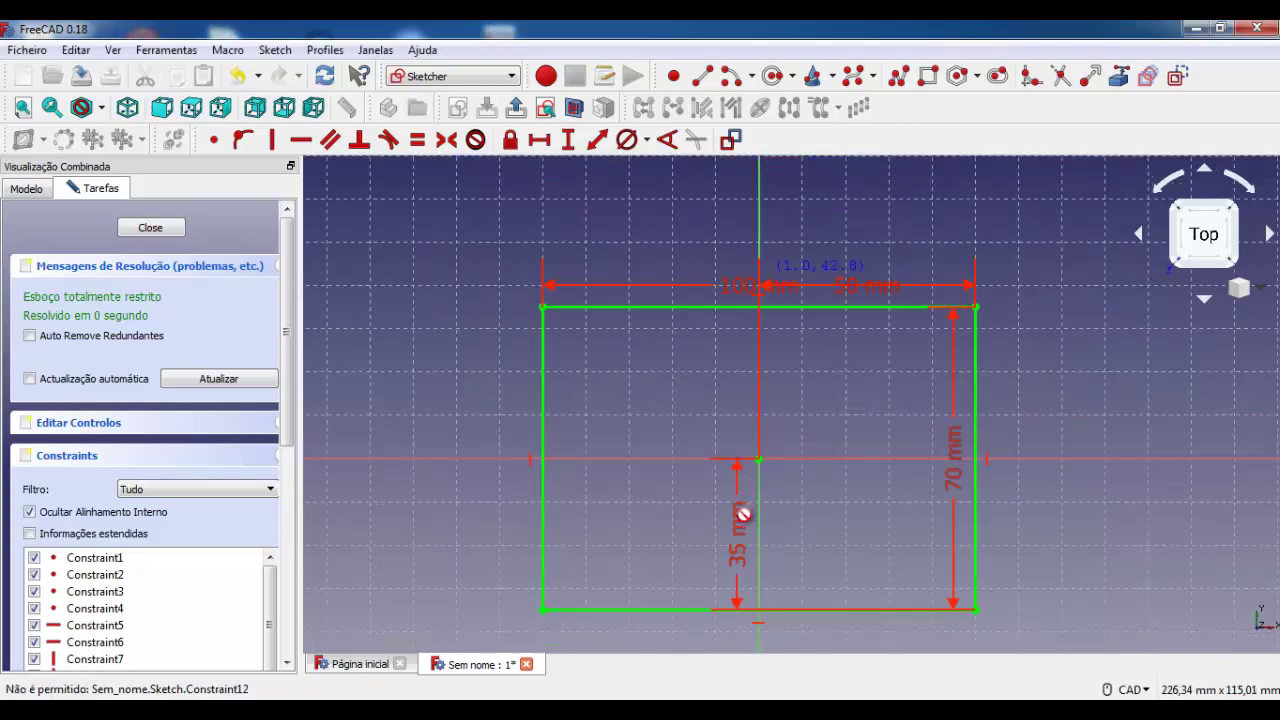
drag(742, 514, 482, 535)
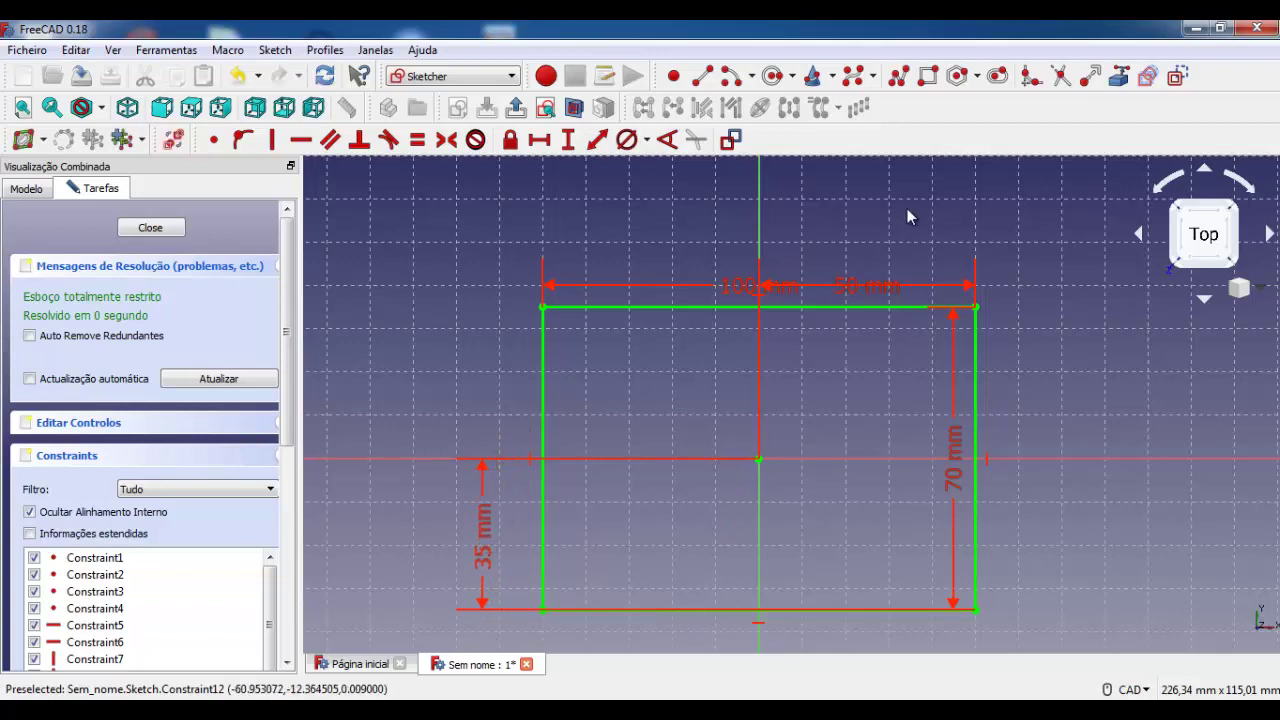
drag(738, 286, 753, 207)
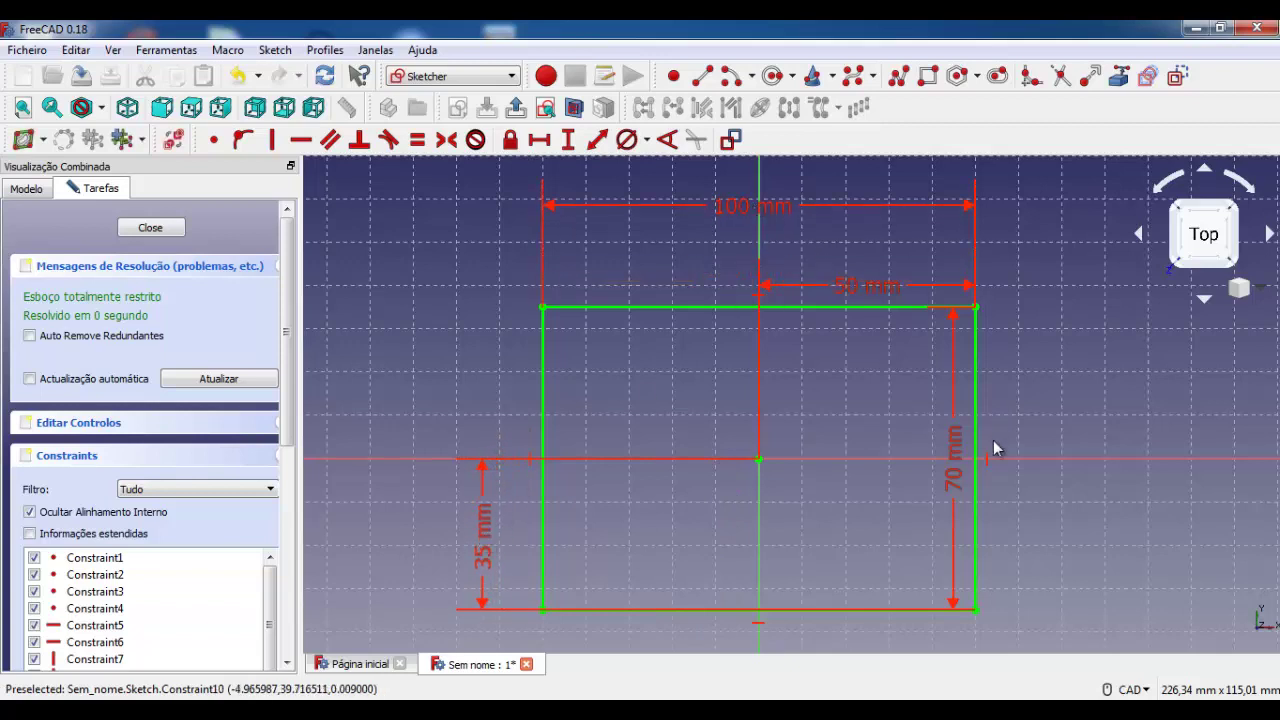
mouse_move(960, 462)
mouse_down()
mouse_move(1098, 466)
mouse_move(1045, 450)
mouse_up()
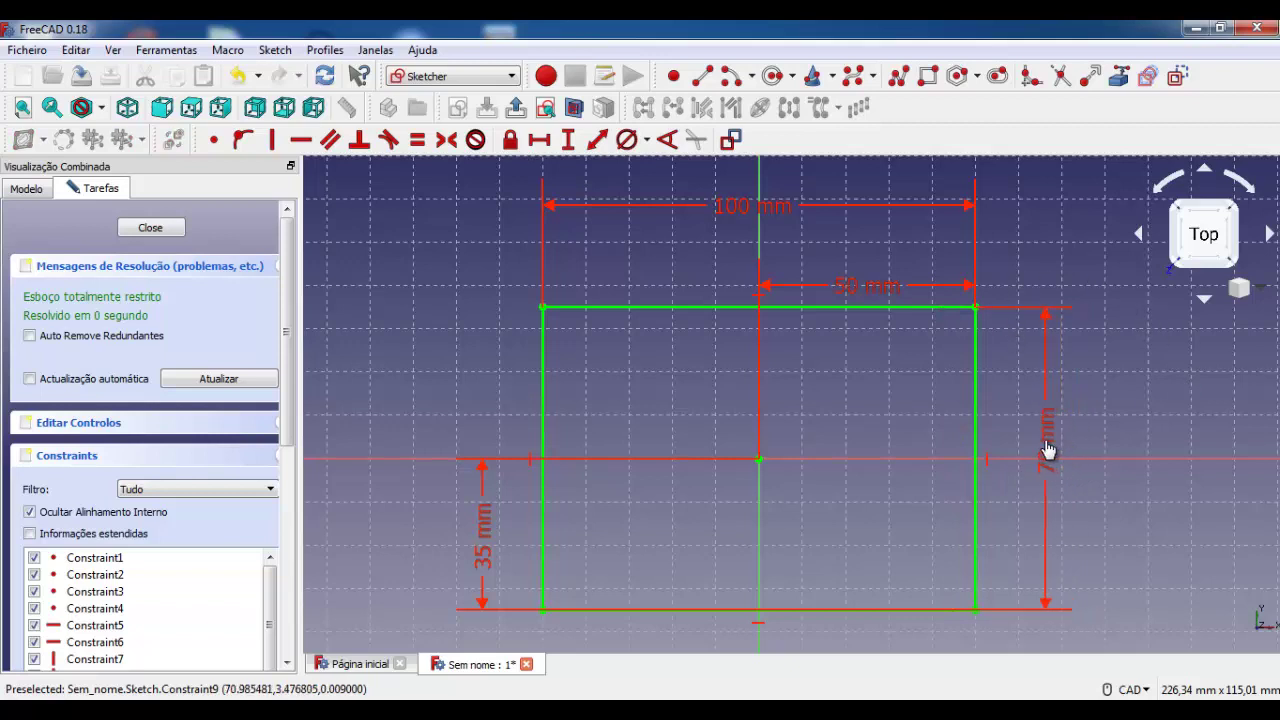
click(172, 234)
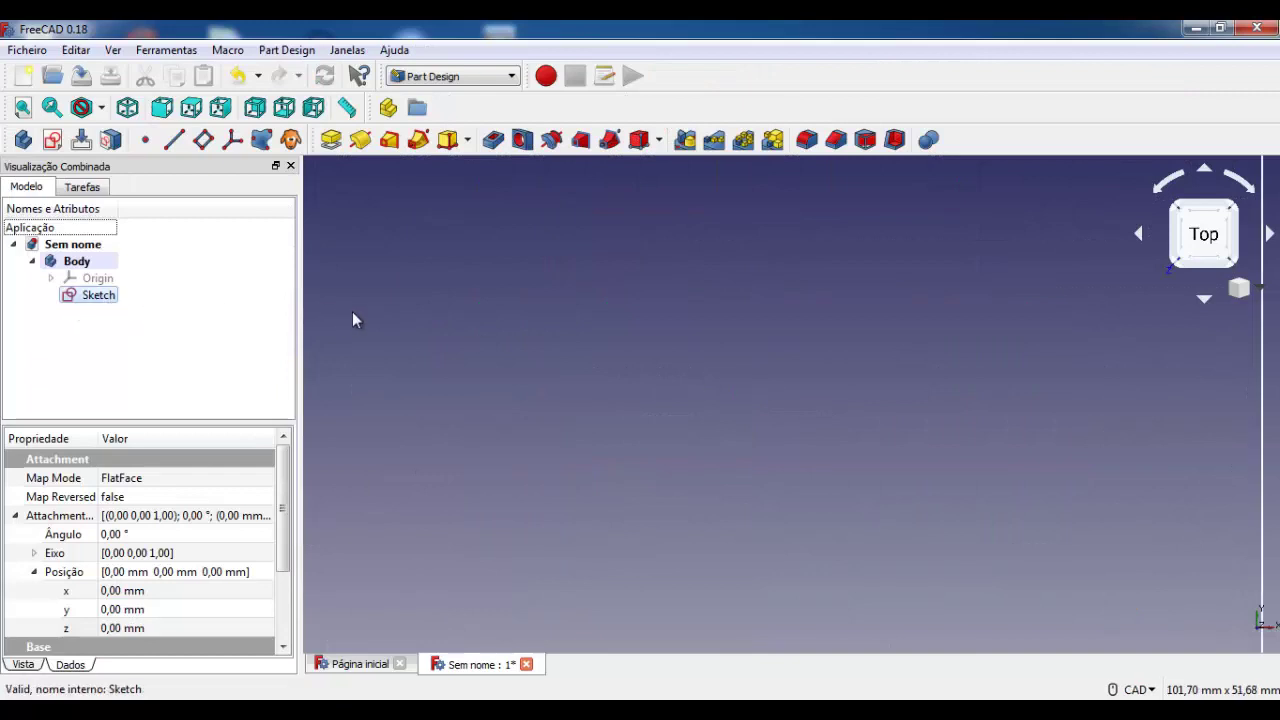
Show the first rectangle again and open a second empty sketch on the XY_Plane
key(space)
scroll(879, 407, up, 2)
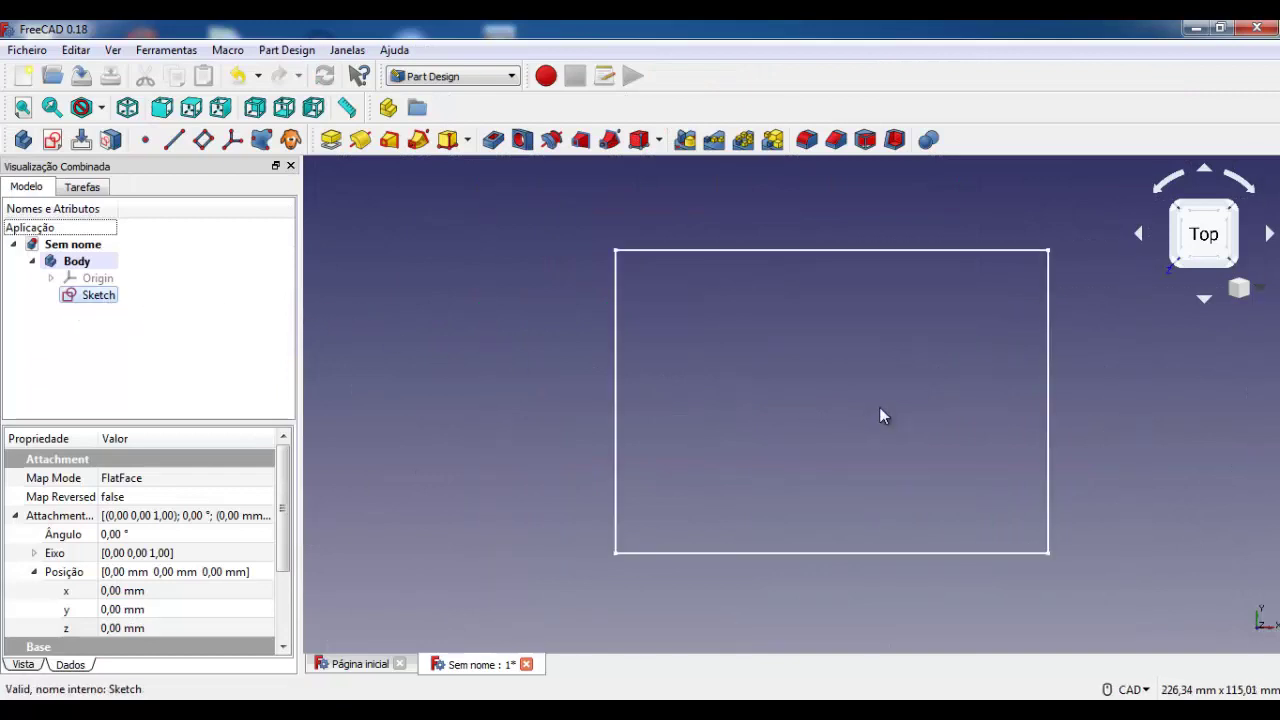
click(44, 345)
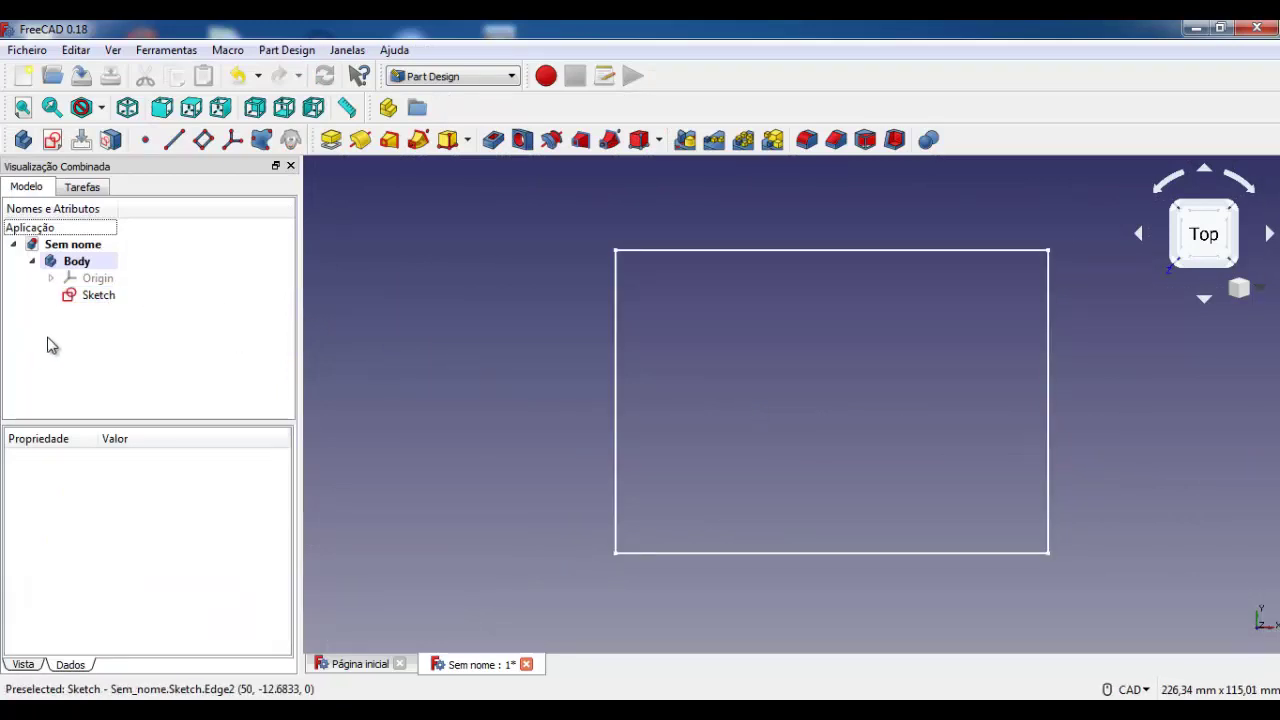
click(52, 139)
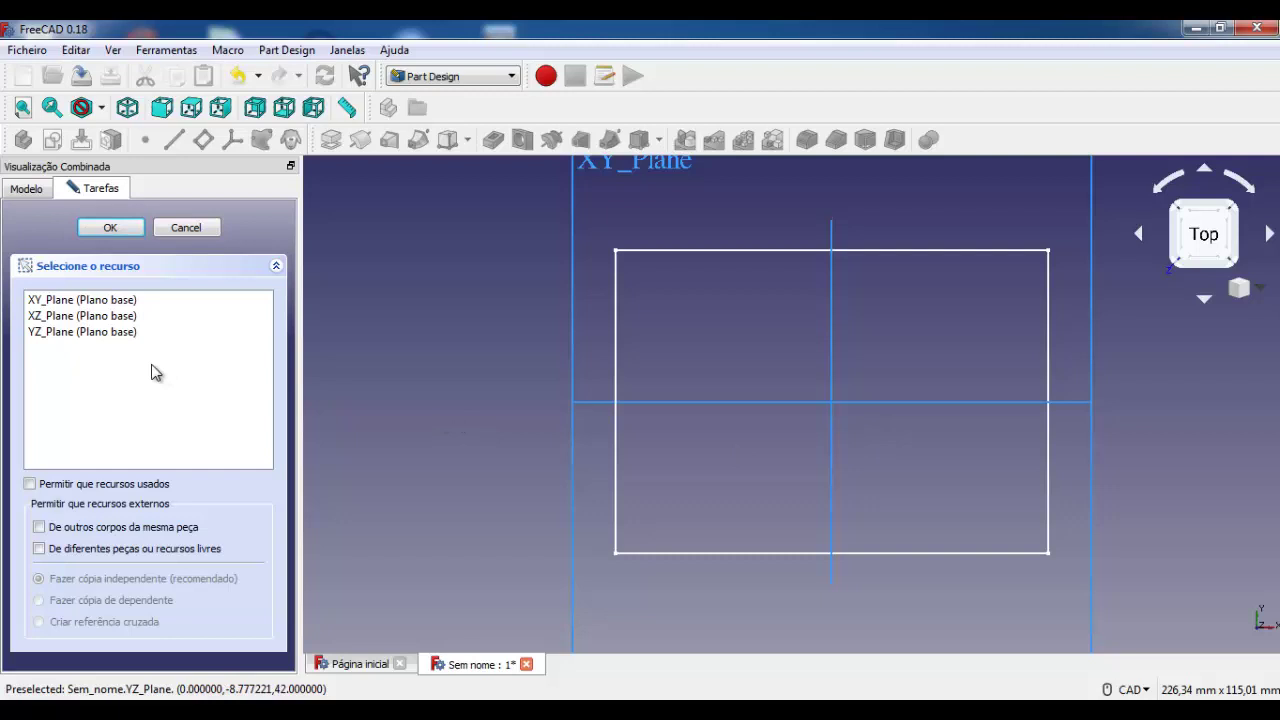
click(100, 300)
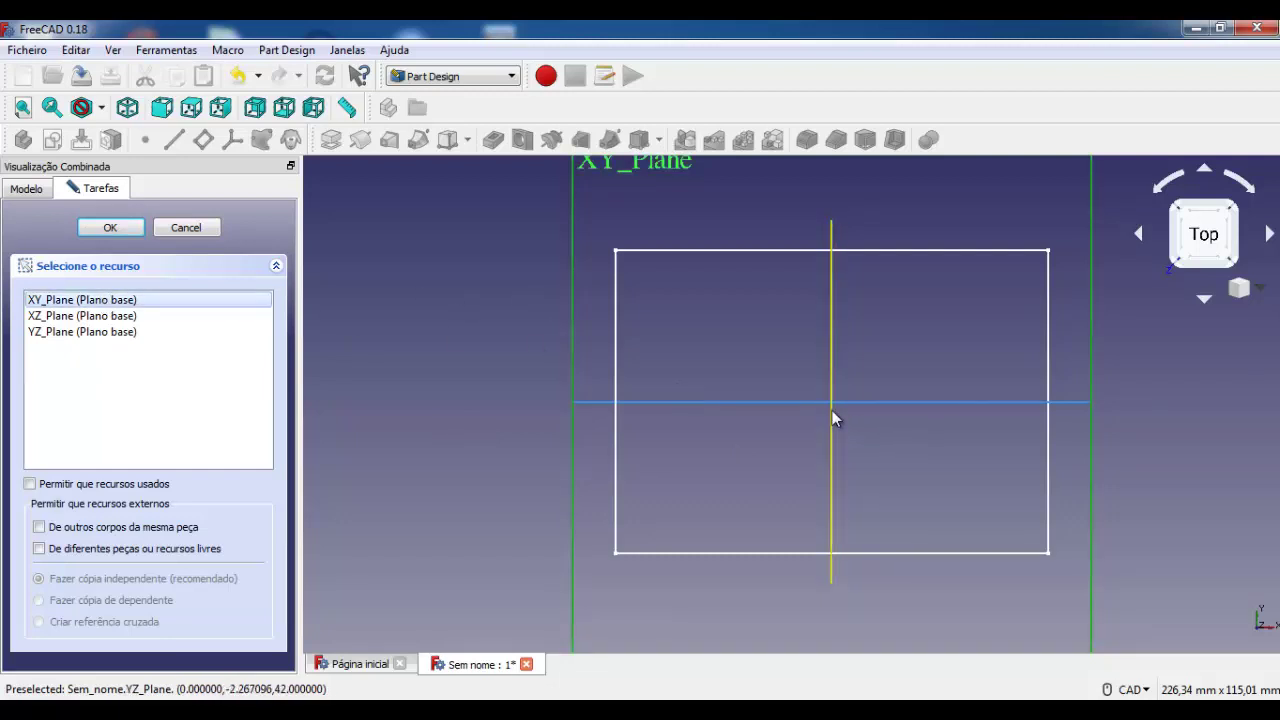
click(110, 227)
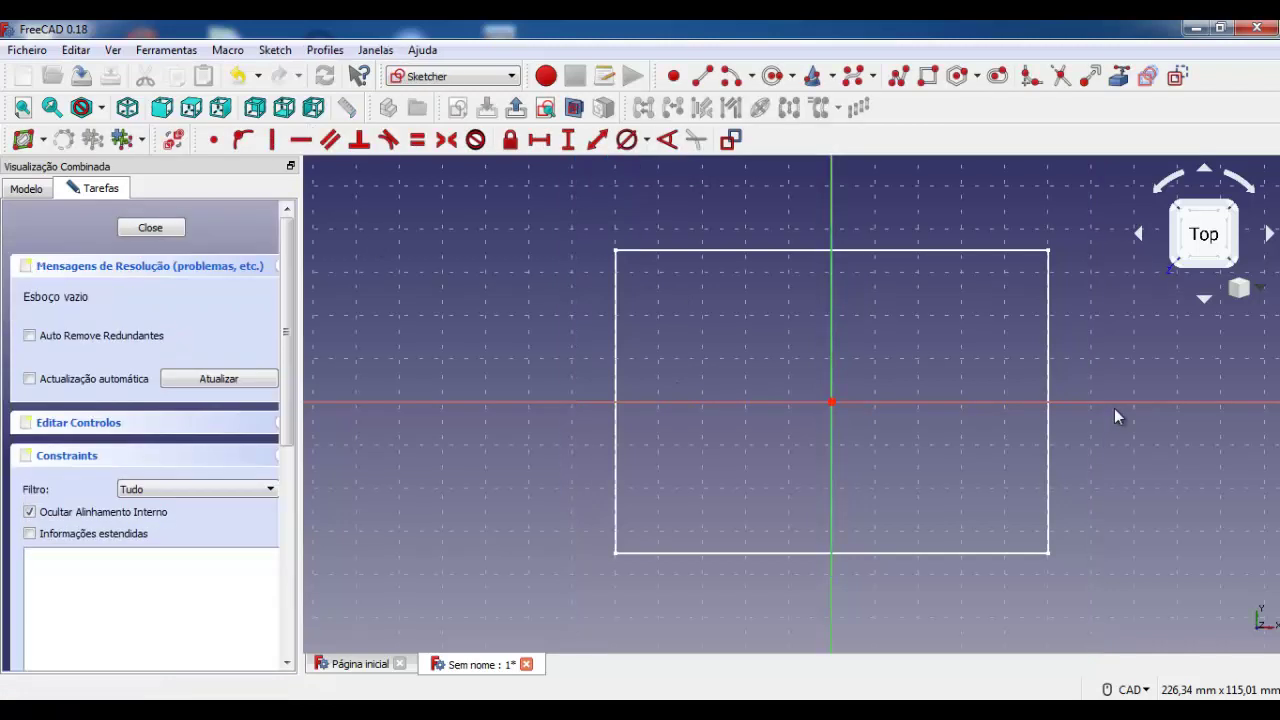
Draw a smaller rectangle around the origin with the rectangle tool
click(927, 75)
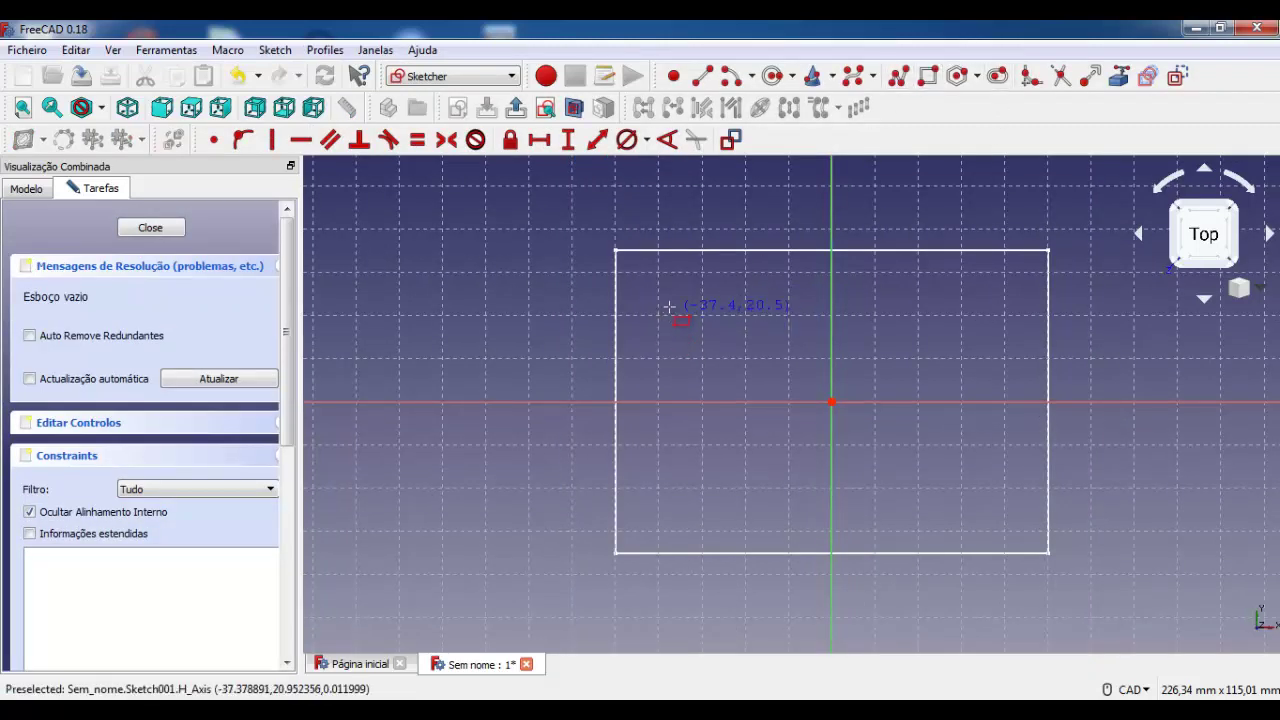
click(669, 309)
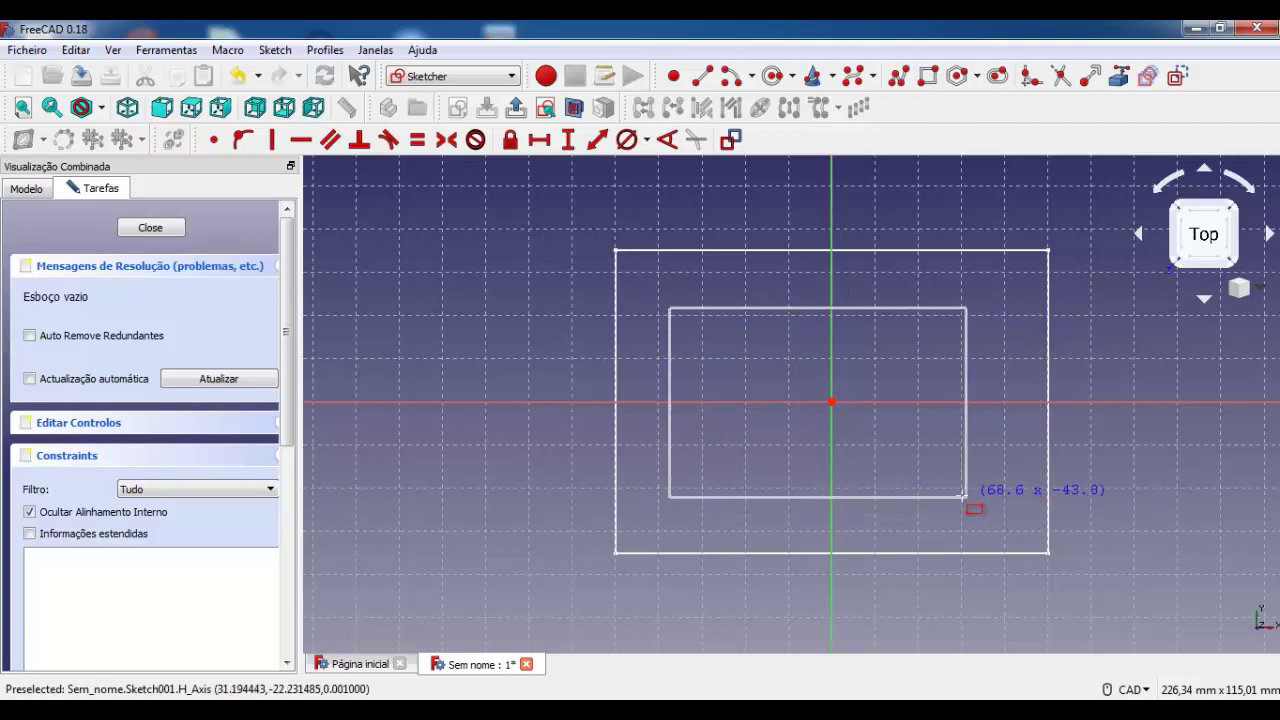
click(974, 495)
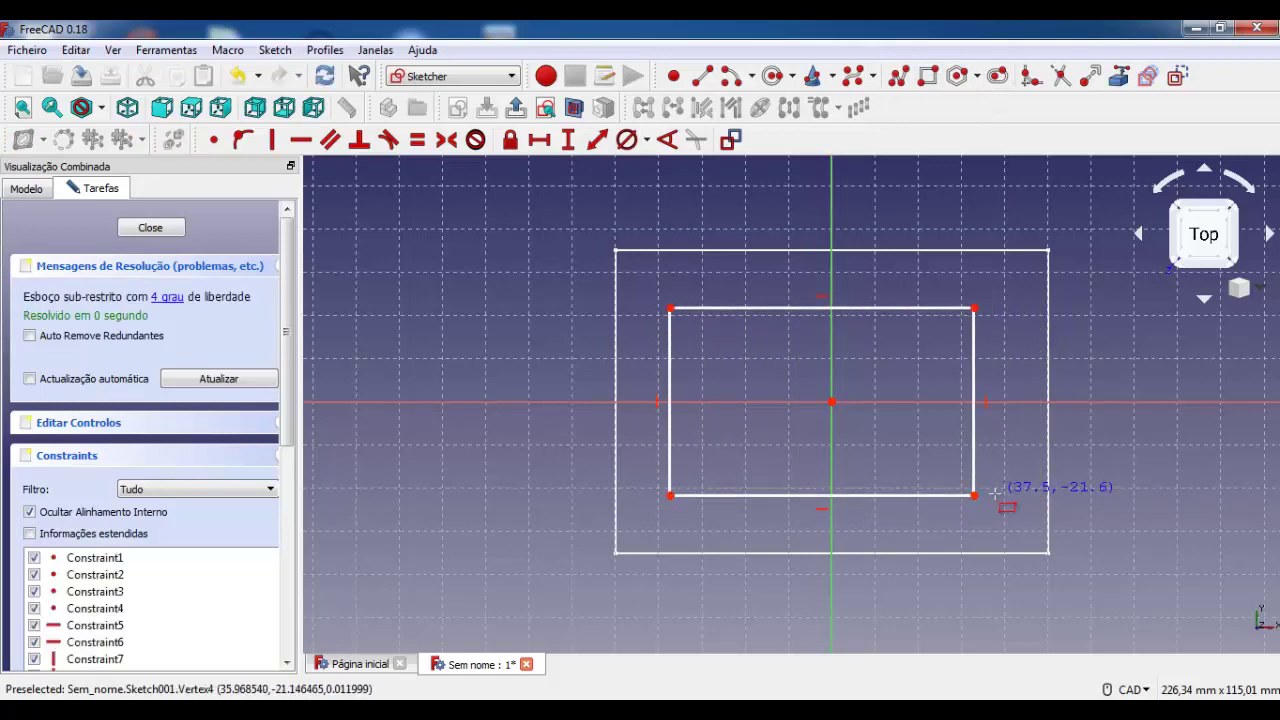
Constrain the rectangle to 45 mm high, its top 22.5 mm above the origin
click(567, 139)
click(973, 404)
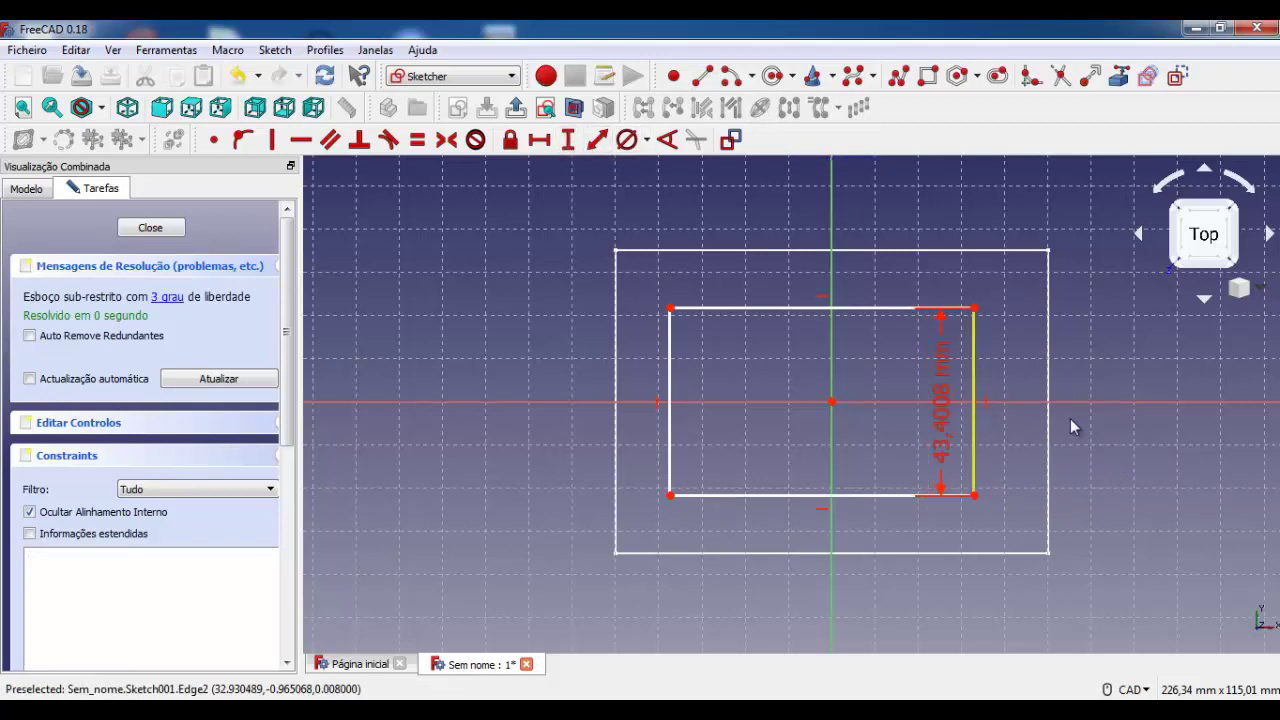
text(4)
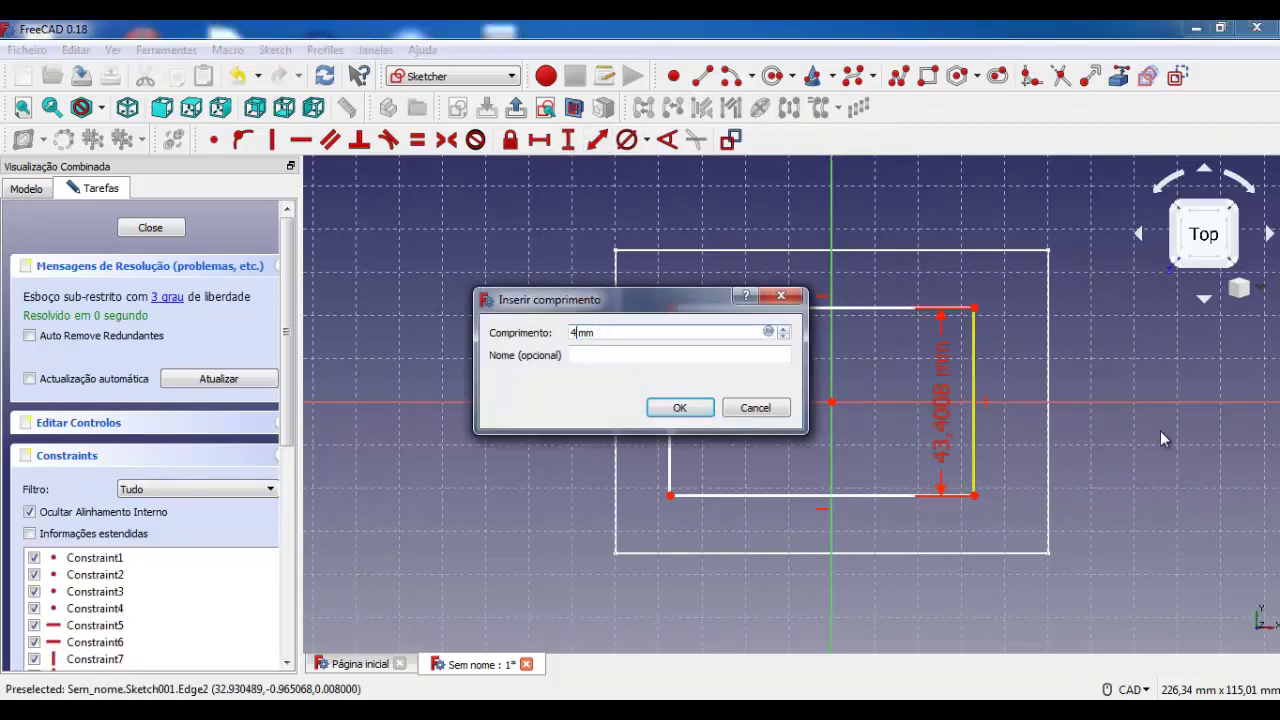
text(5)
key(Return)
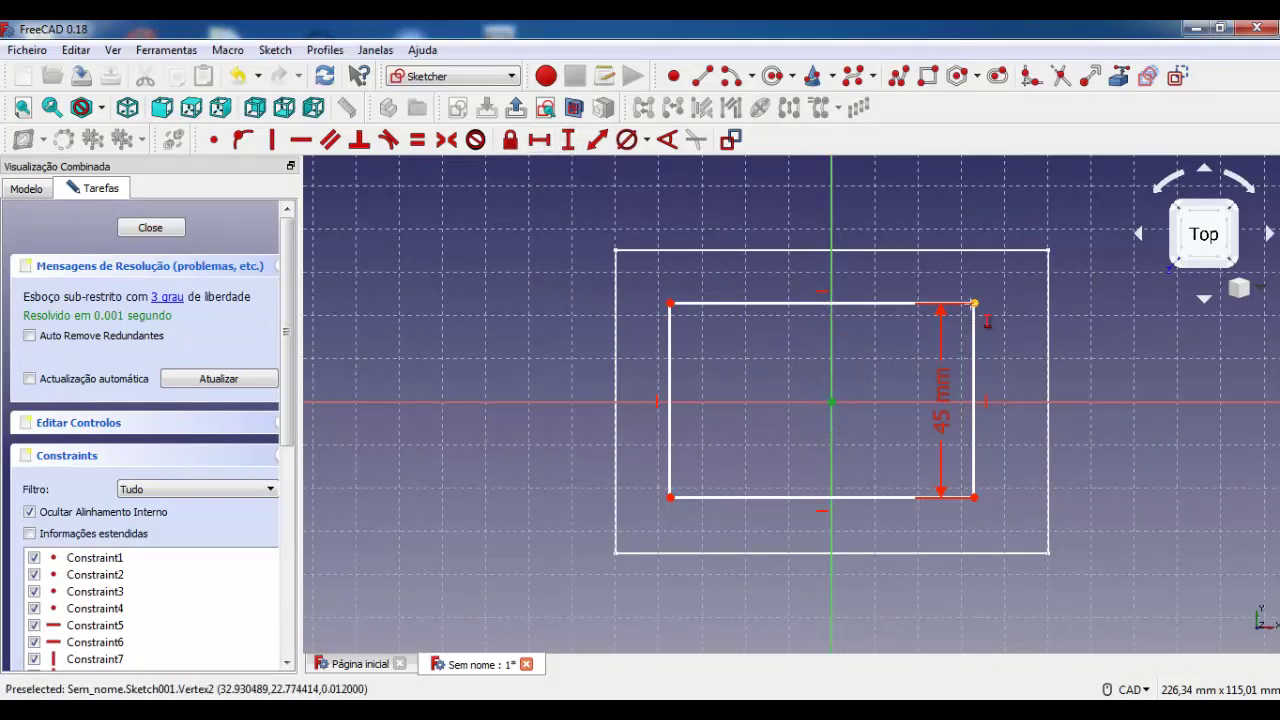
click(974, 303)
text(22,5)
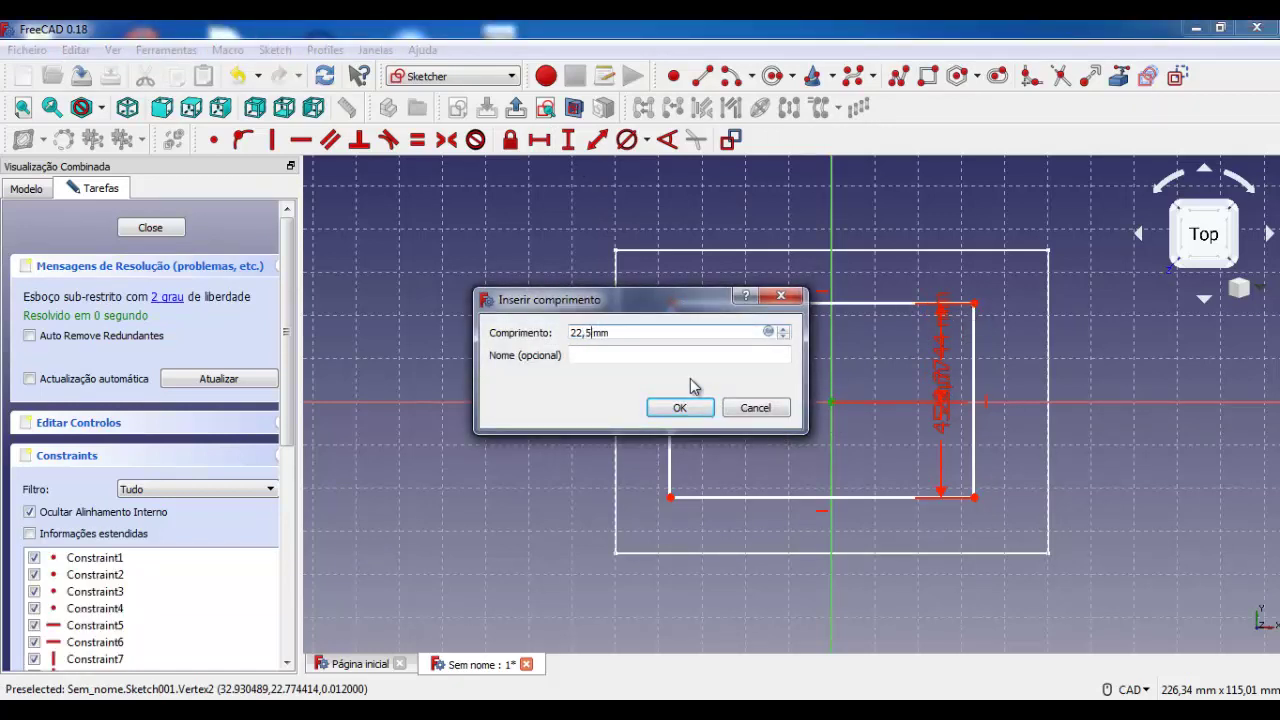
key(Return)
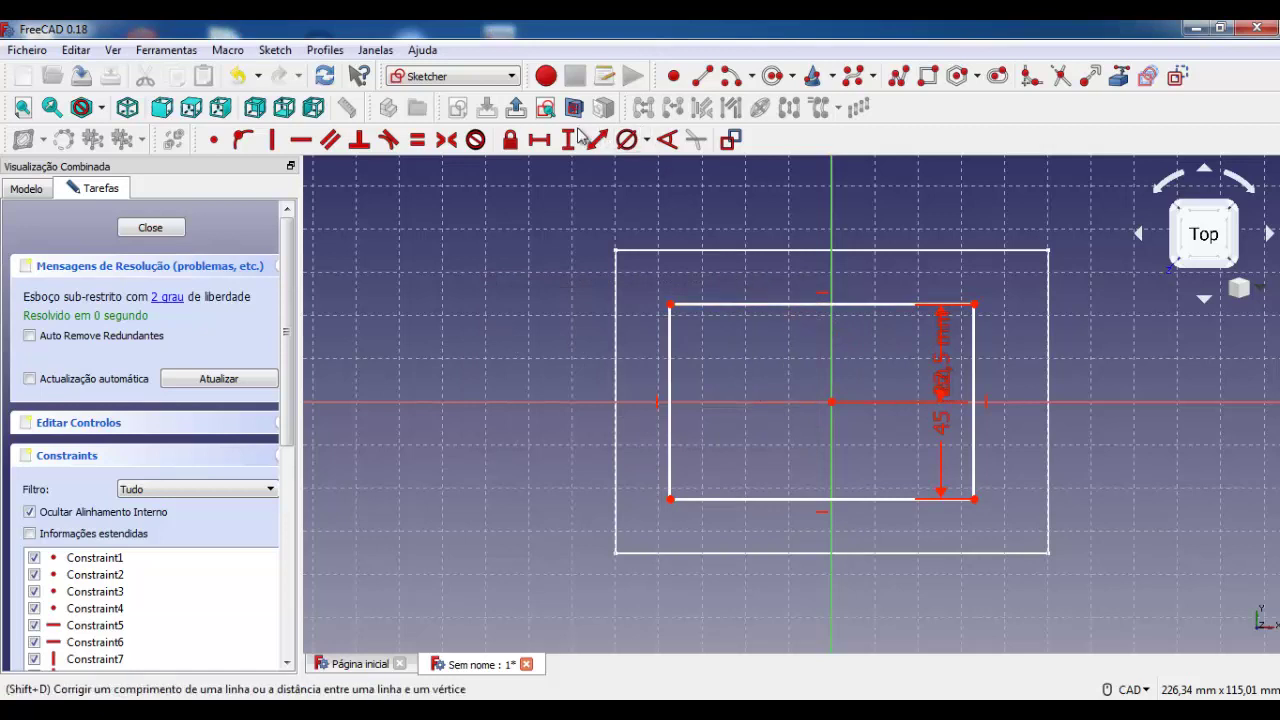
Constrain the rectangle to 70 mm wide, its left side 35 mm from the origin
click(539, 139)
click(791, 303)
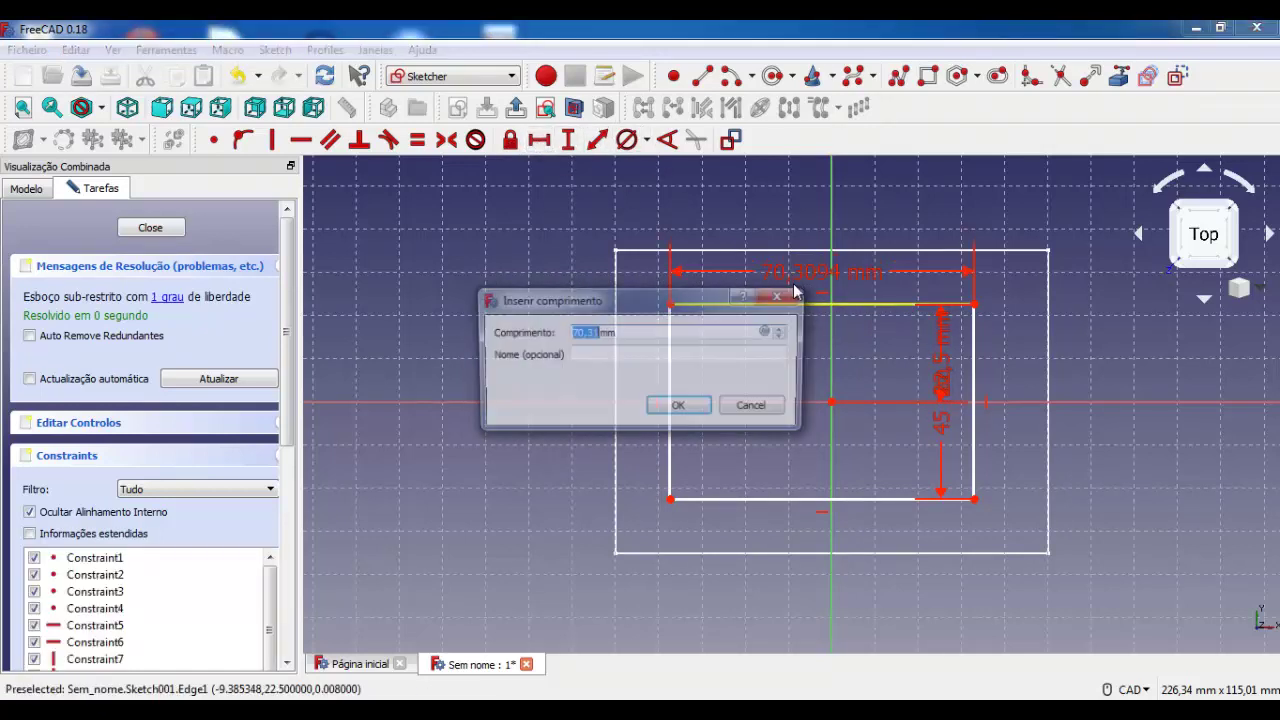
text(7)
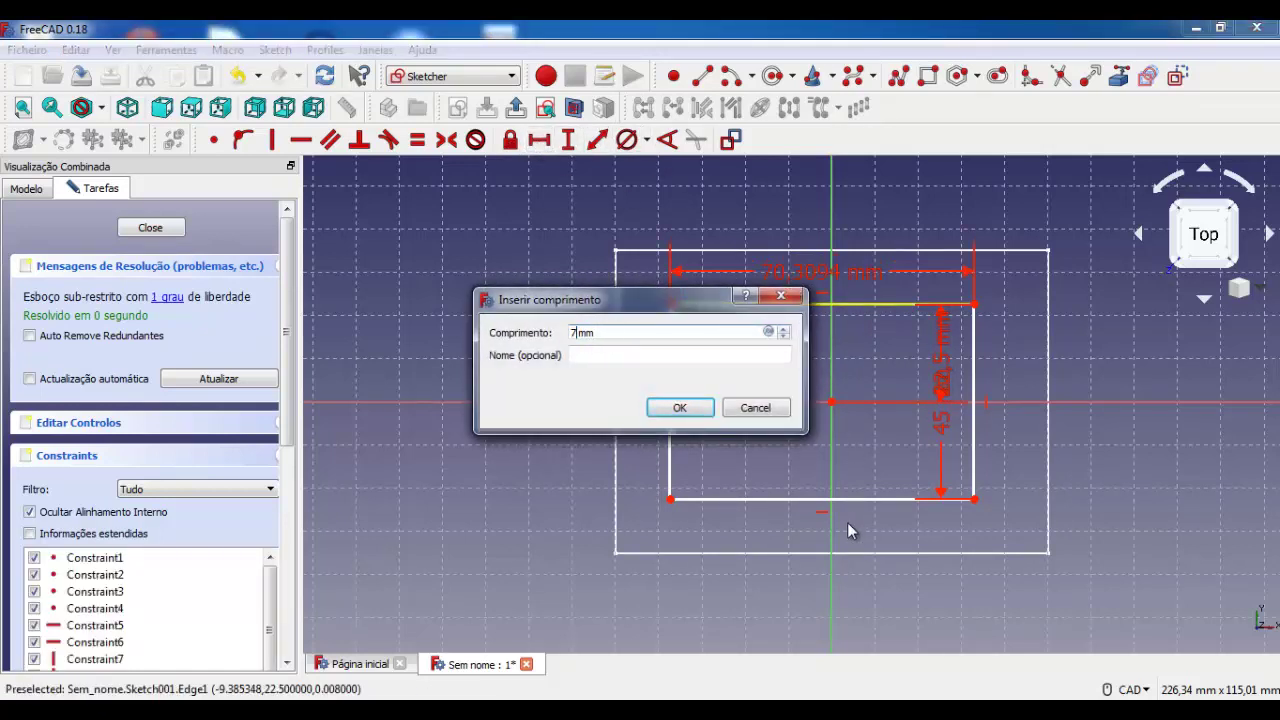
key(Return)
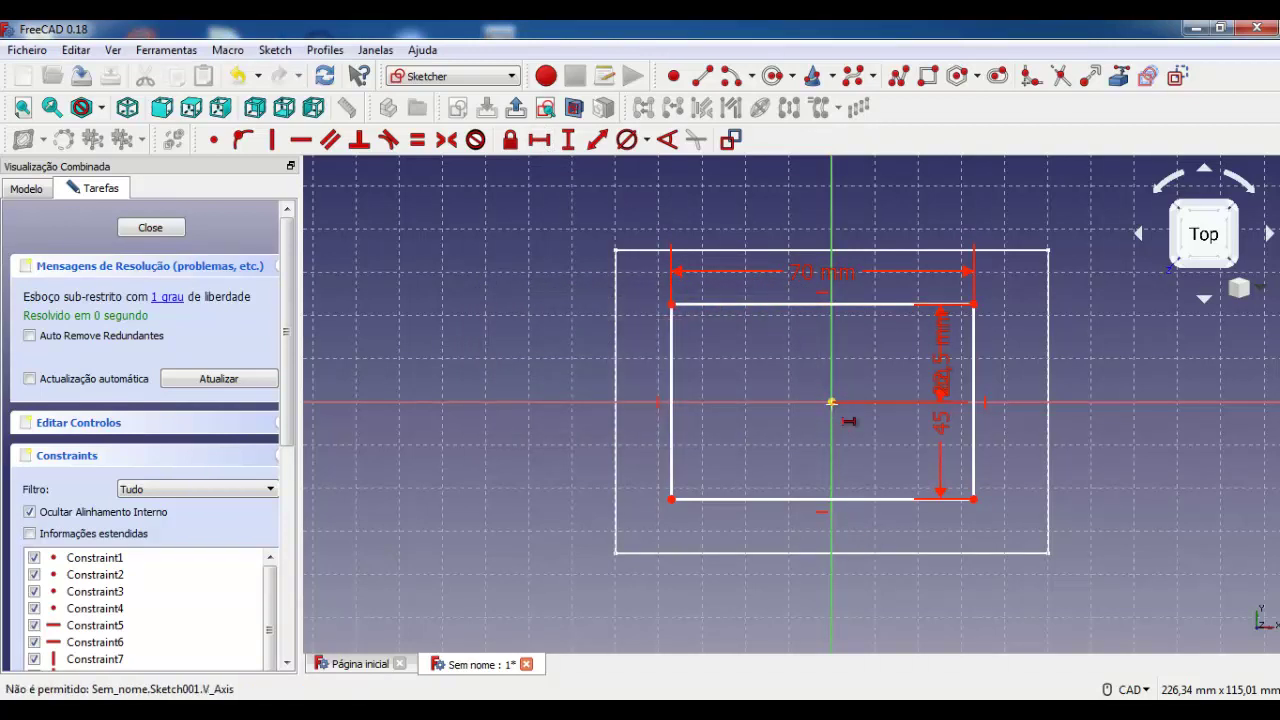
click(672, 304)
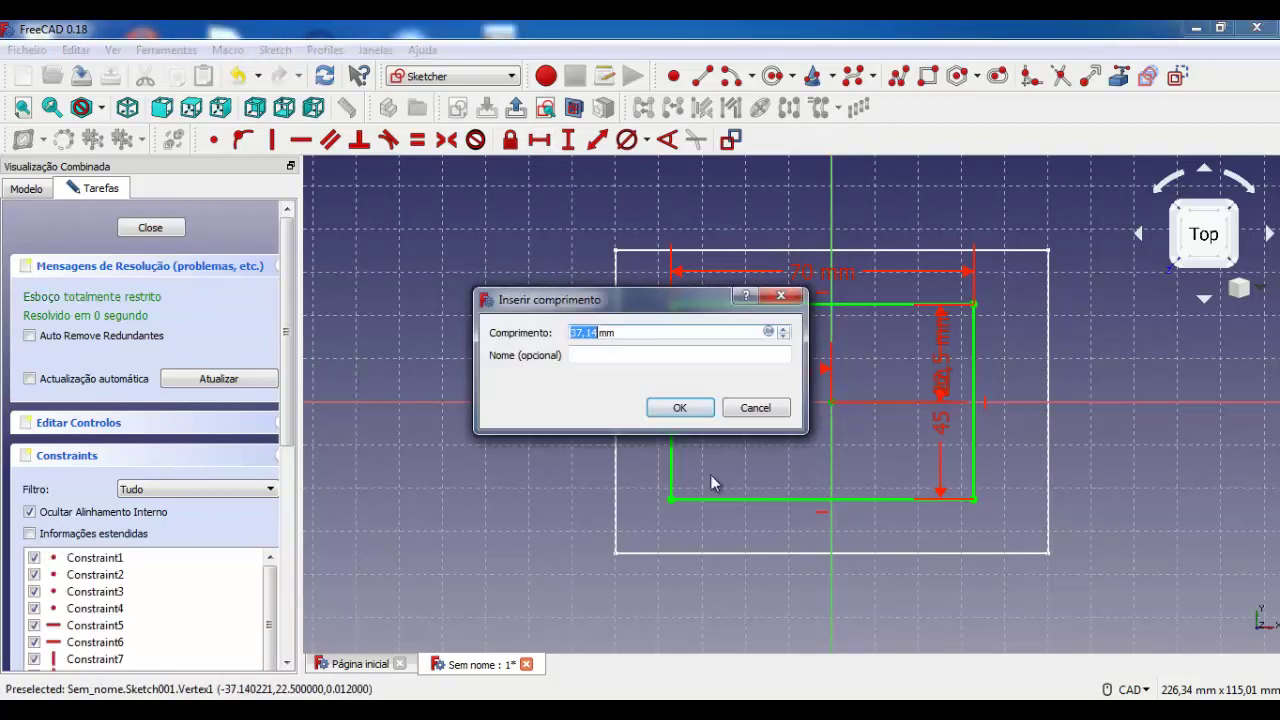
text(35)
key(Return)
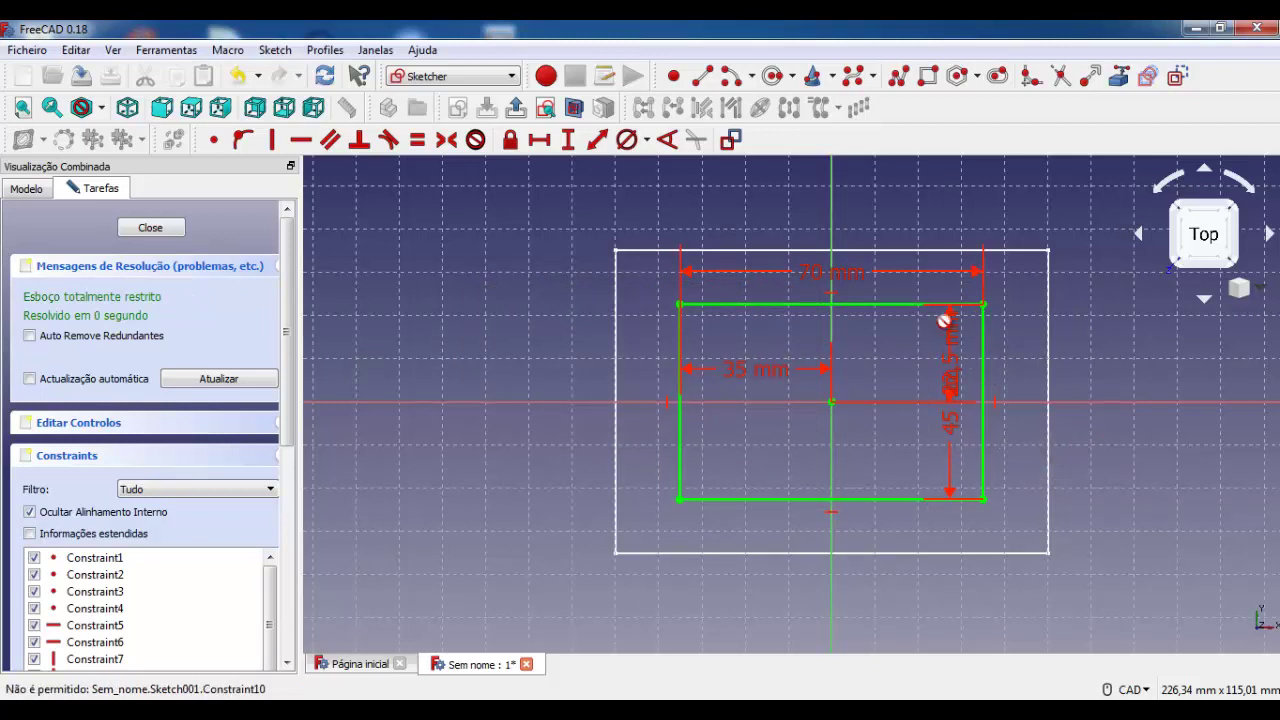
Move the 45, 22.5 and 35 mm dimension labels clear of the rectangle
drag(951, 380, 1088, 392)
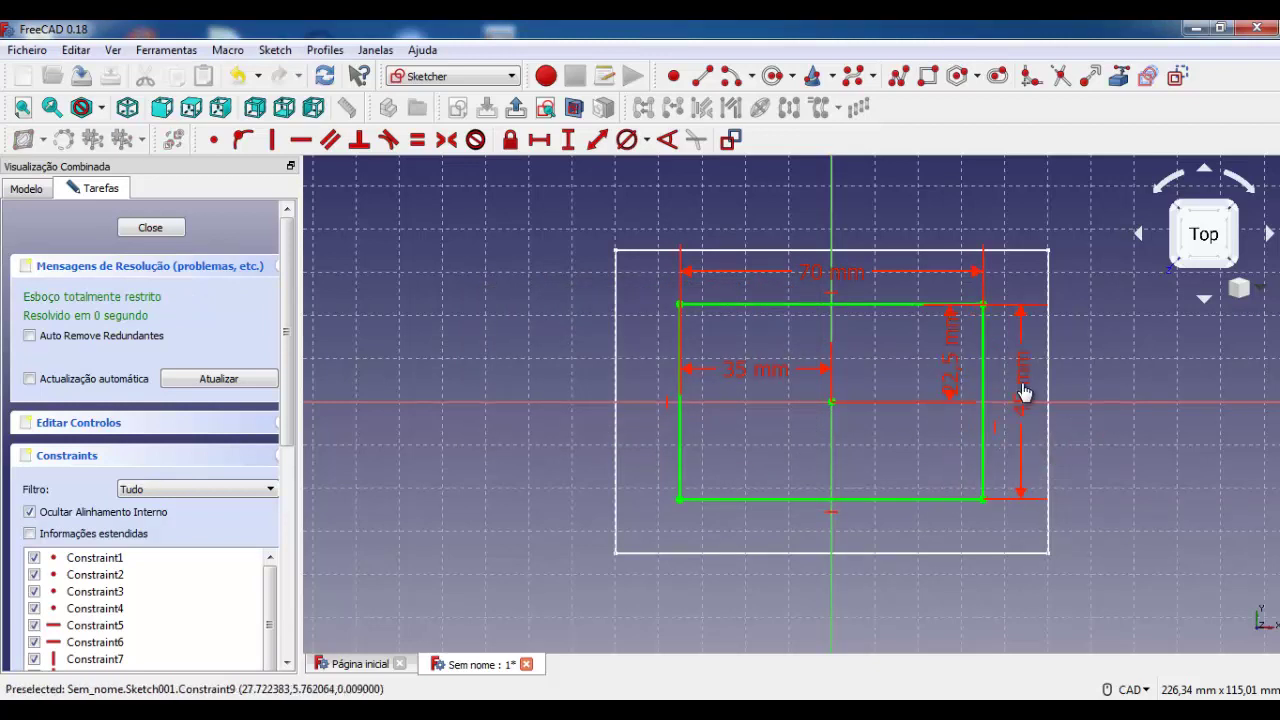
mouse_move(957, 371)
mouse_down()
mouse_move(1122, 374)
mouse_move(1031, 371)
mouse_move(1031, 200)
mouse_move(1028, 215)
mouse_up()
drag(748, 374, 750, 340)
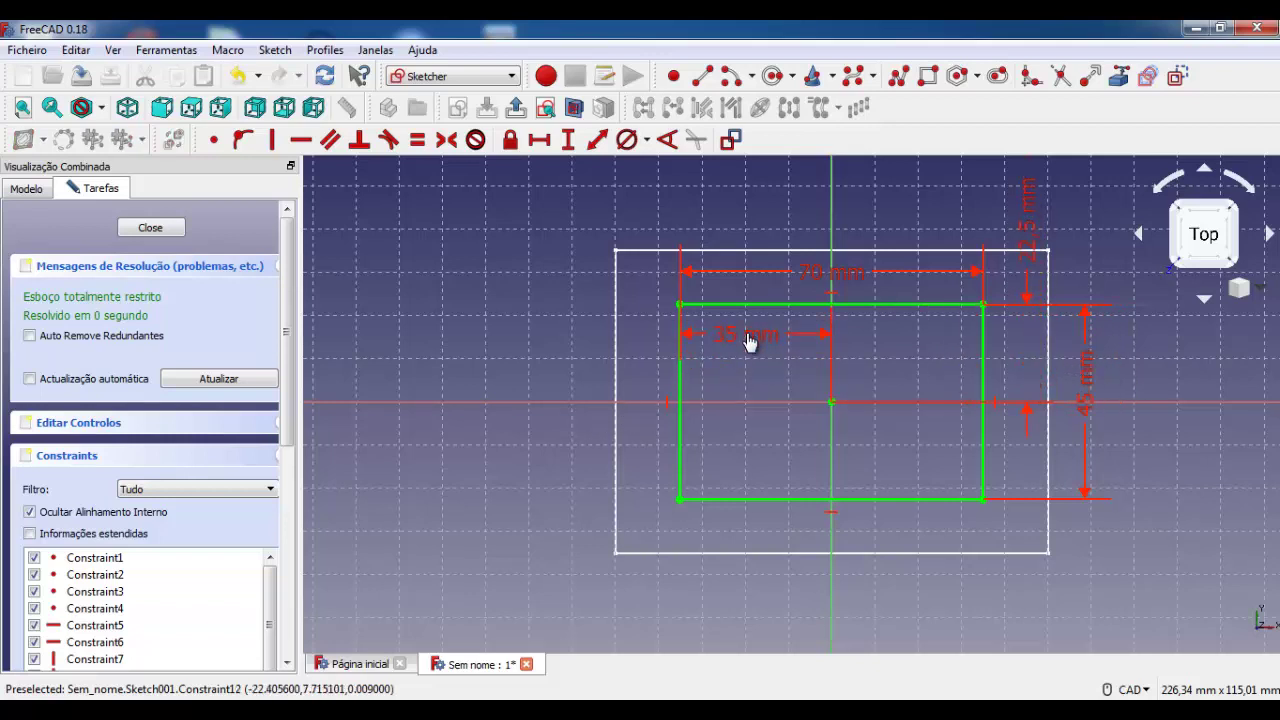
Close the second sketch and switch to the isometric view
click(150, 227)
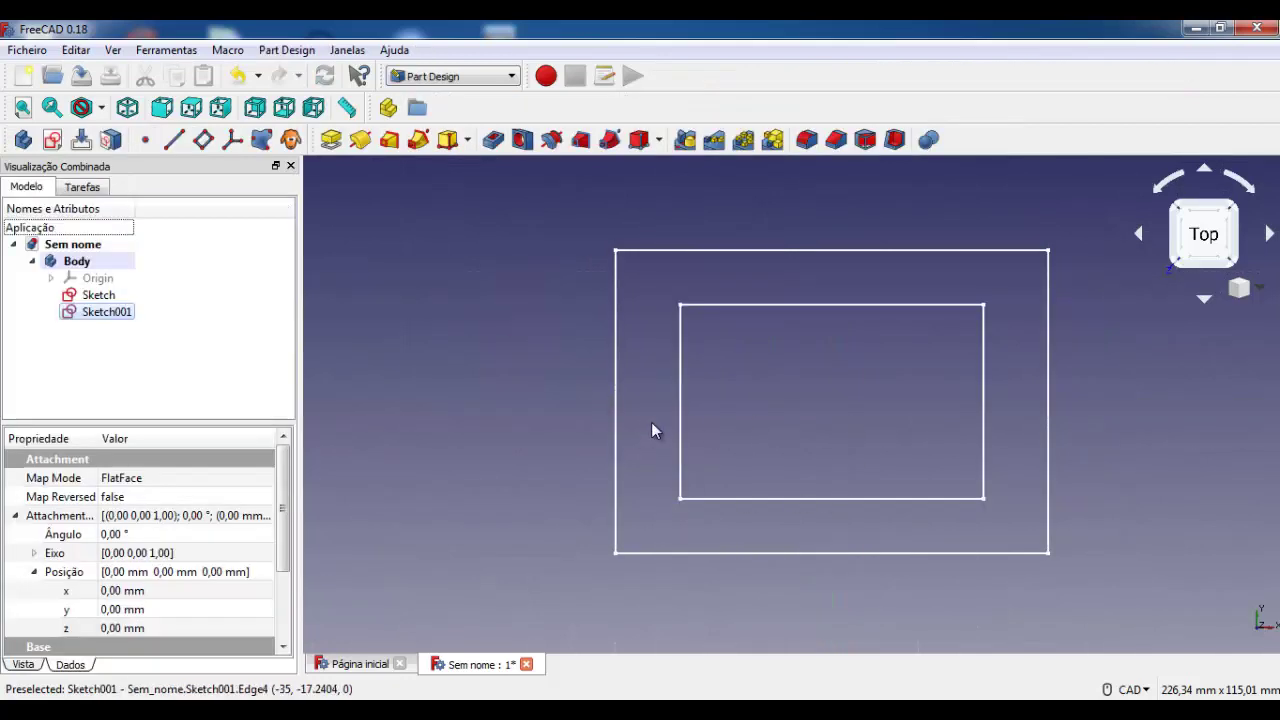
click(149, 366)
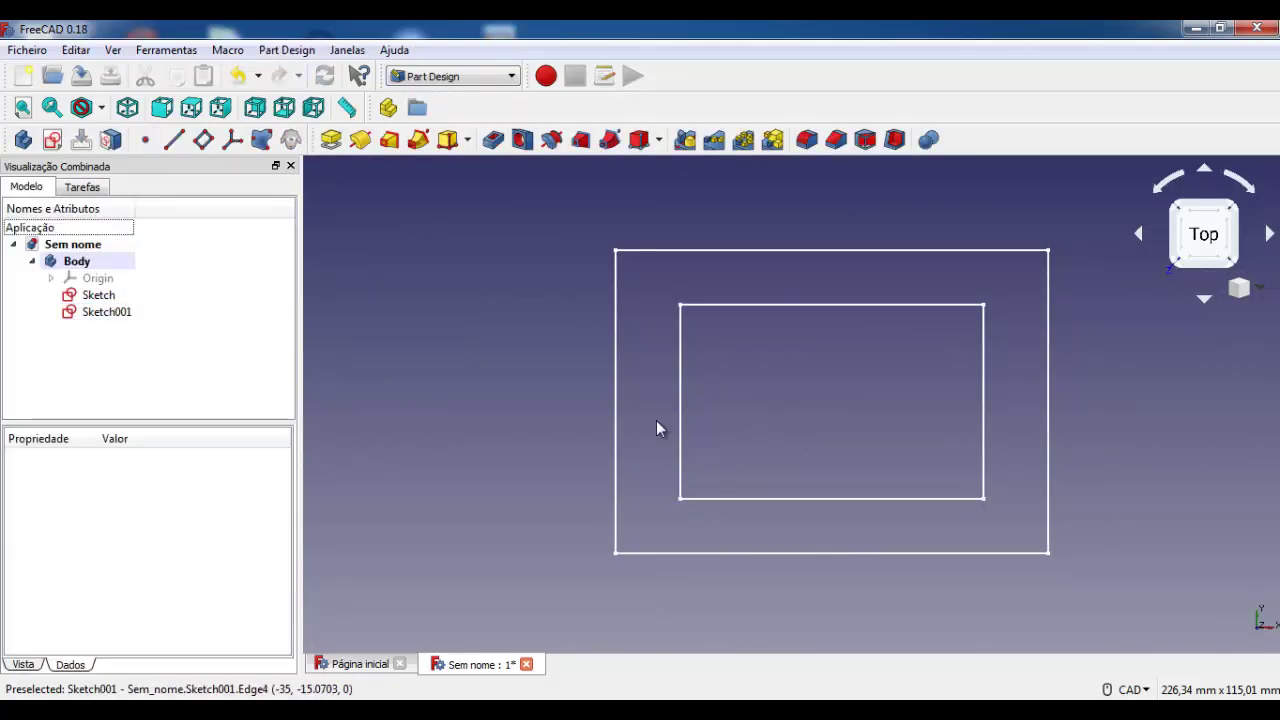
click(1230, 210)
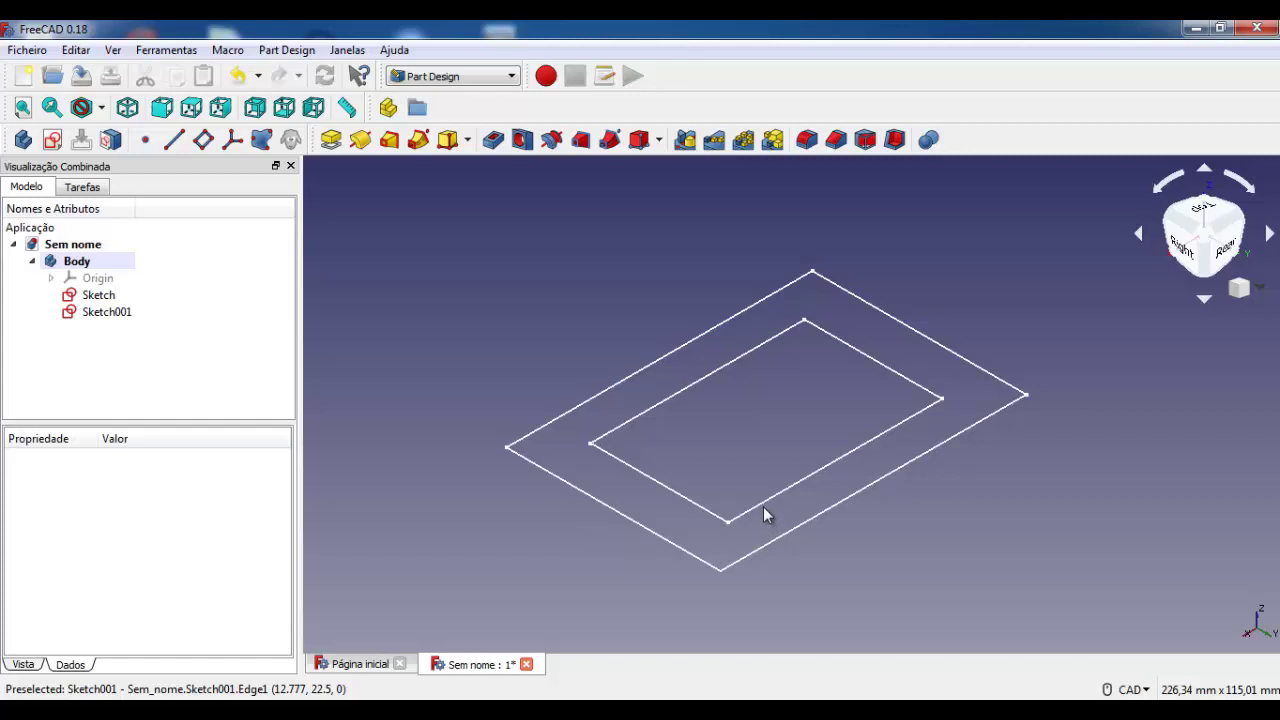
Set Sketch001's Attachment position z to 40 mm
click(106, 312)
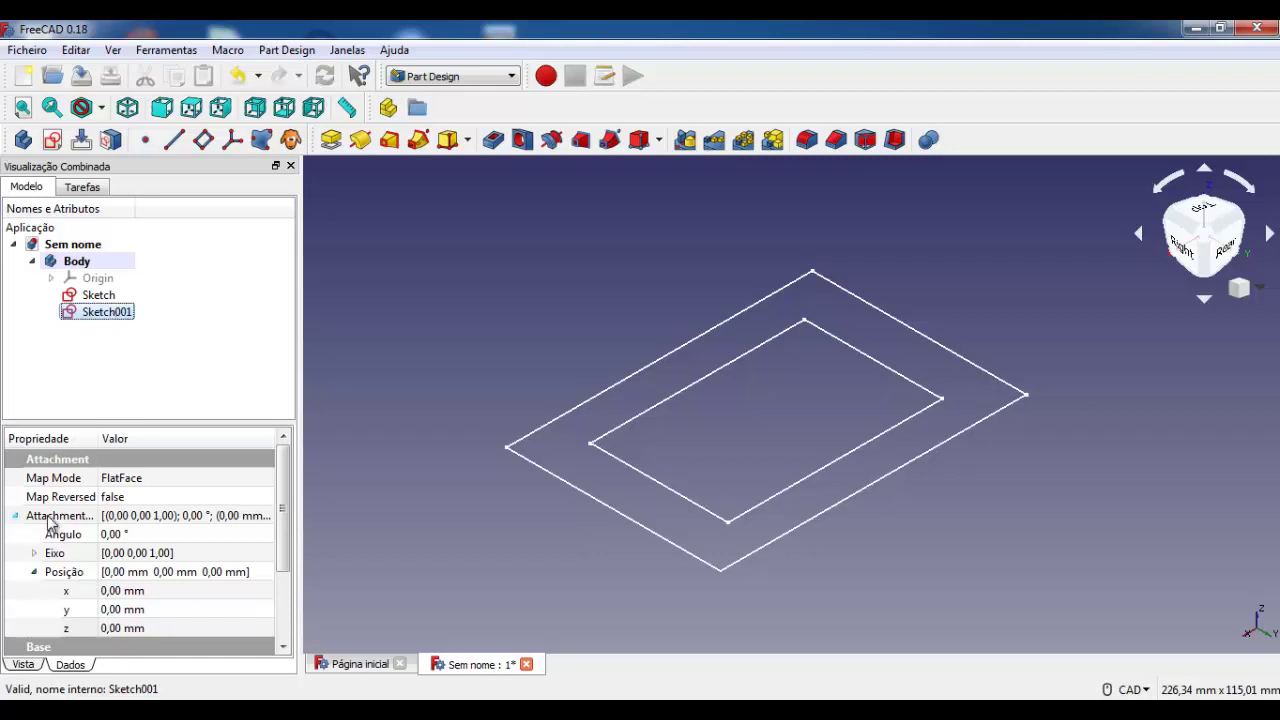
click(15, 516)
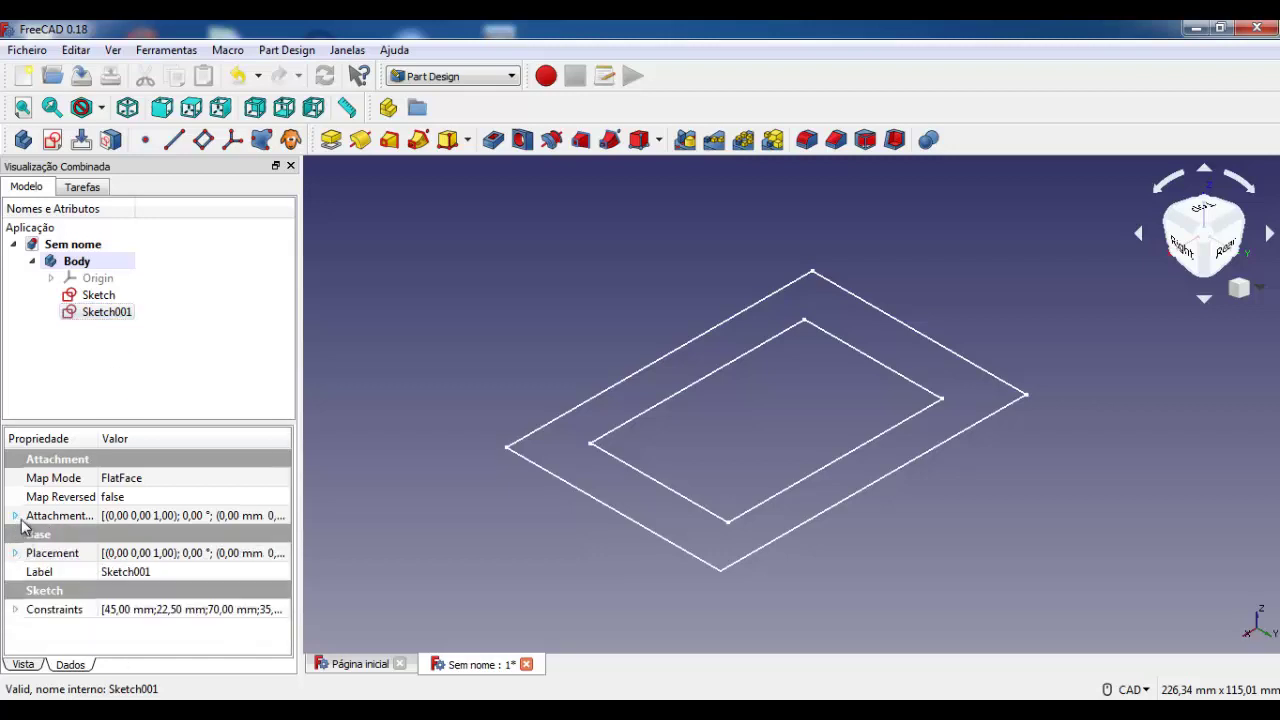
mouse_move(58, 516)
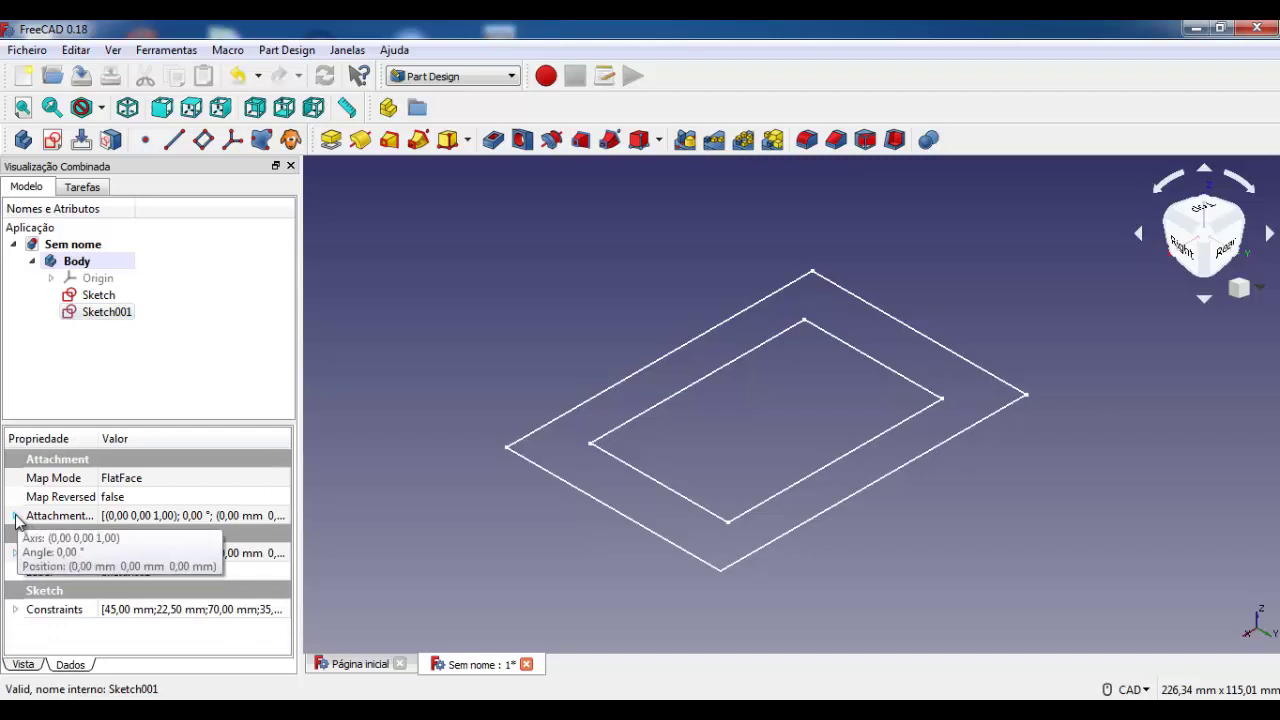
click(15, 516)
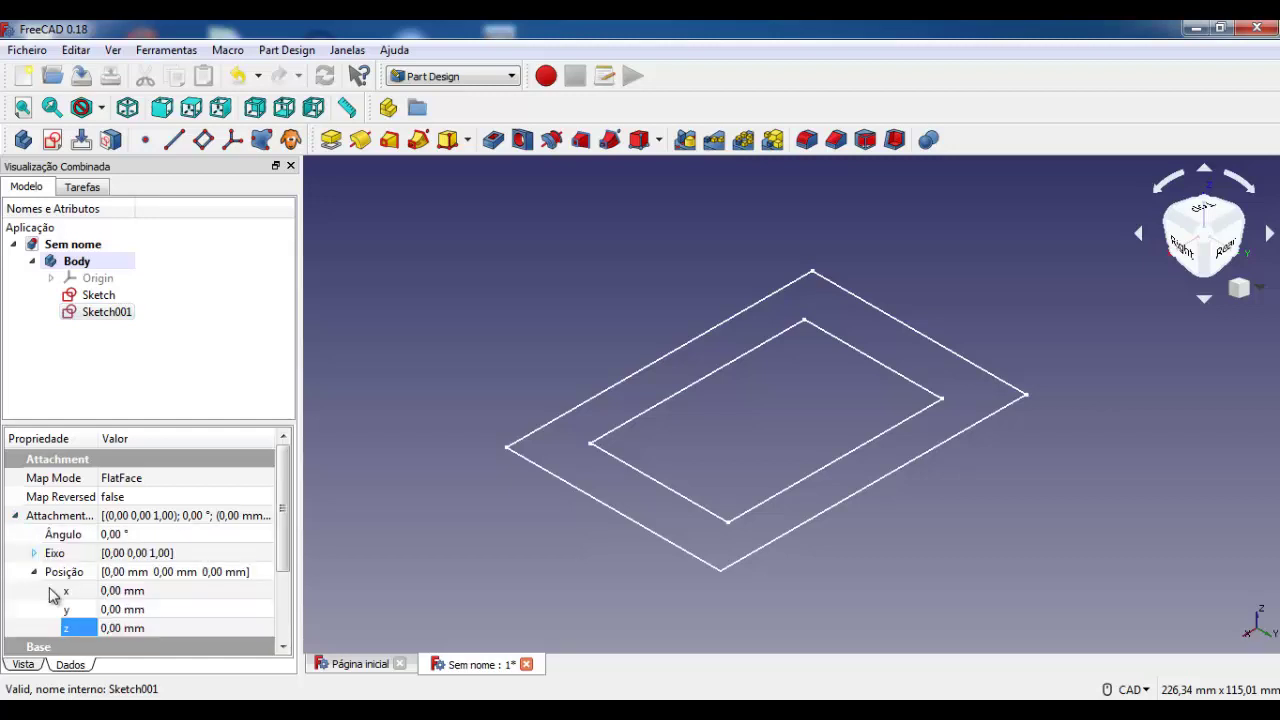
click(123, 629)
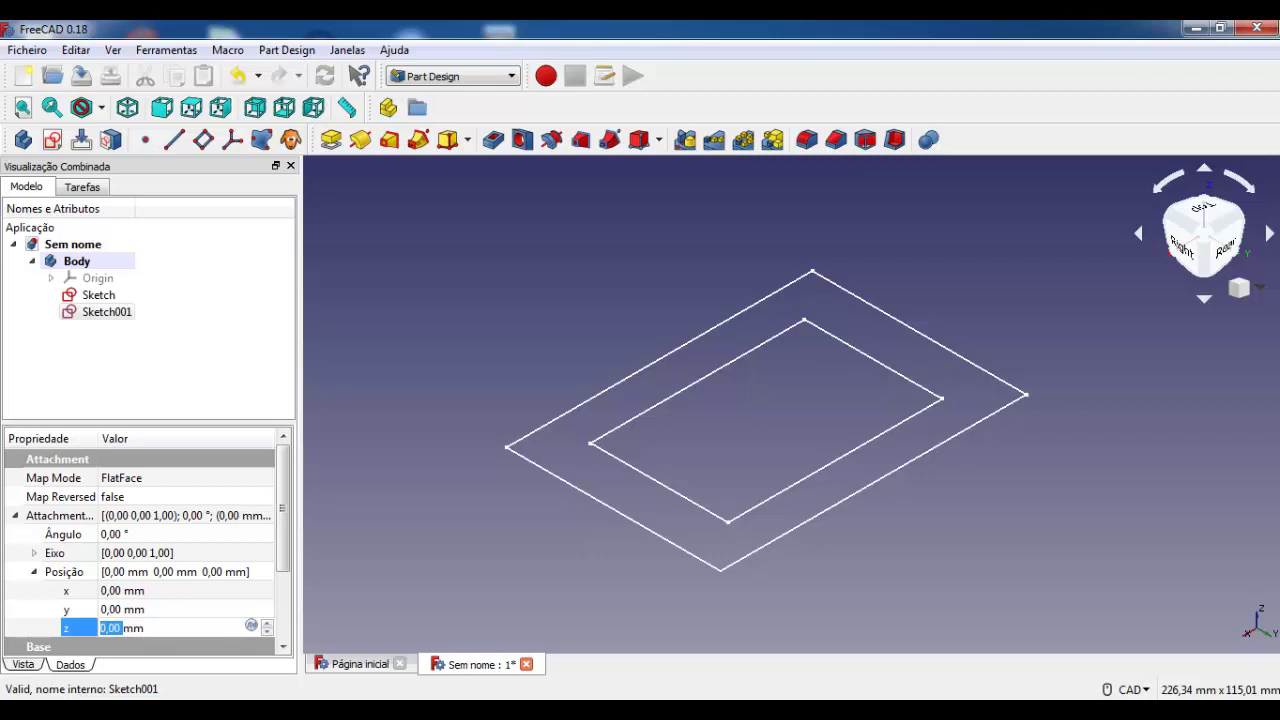
text(40)
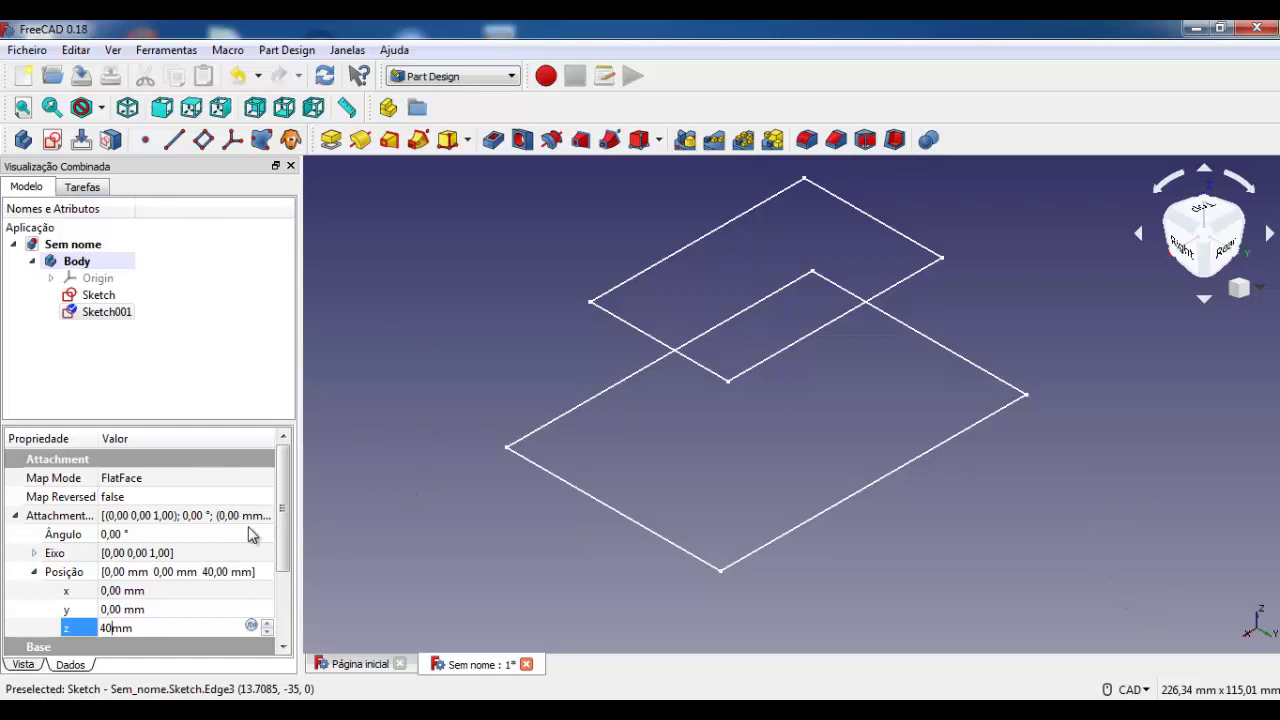
key(Return)
click(518, 532)
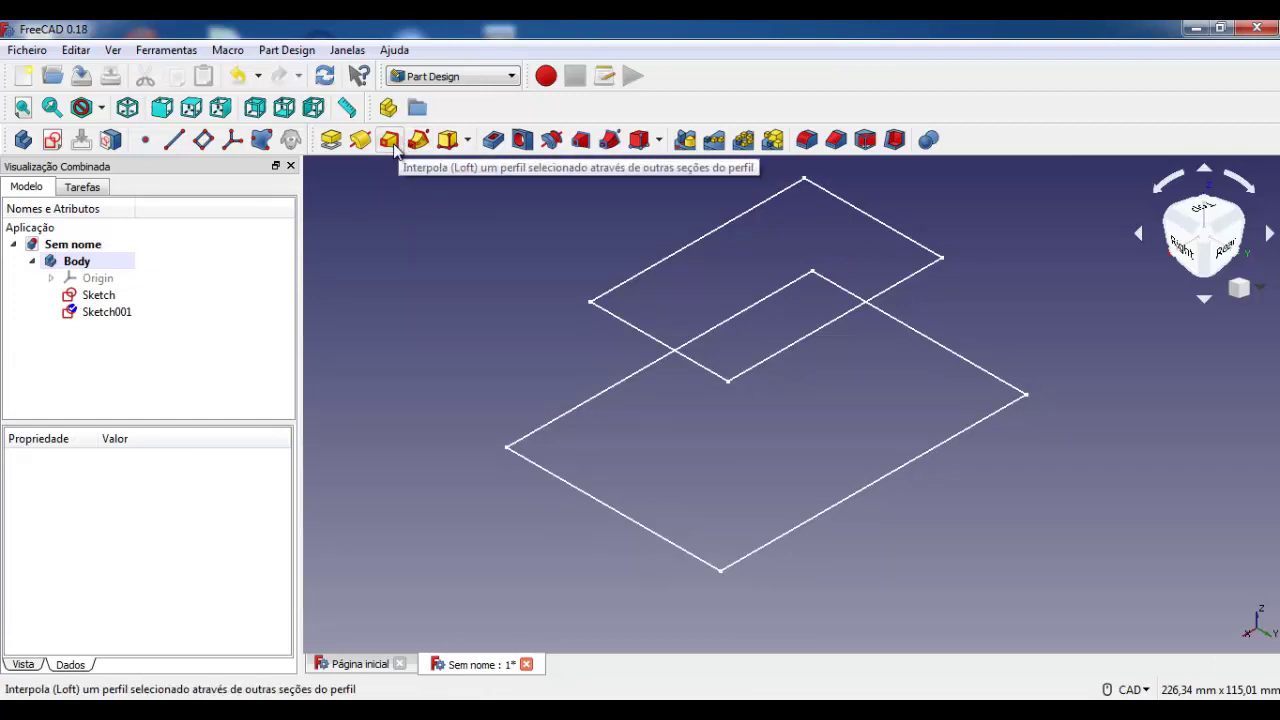
Start an Additive Loft with the lower Sketch as its base profile
click(393, 143)
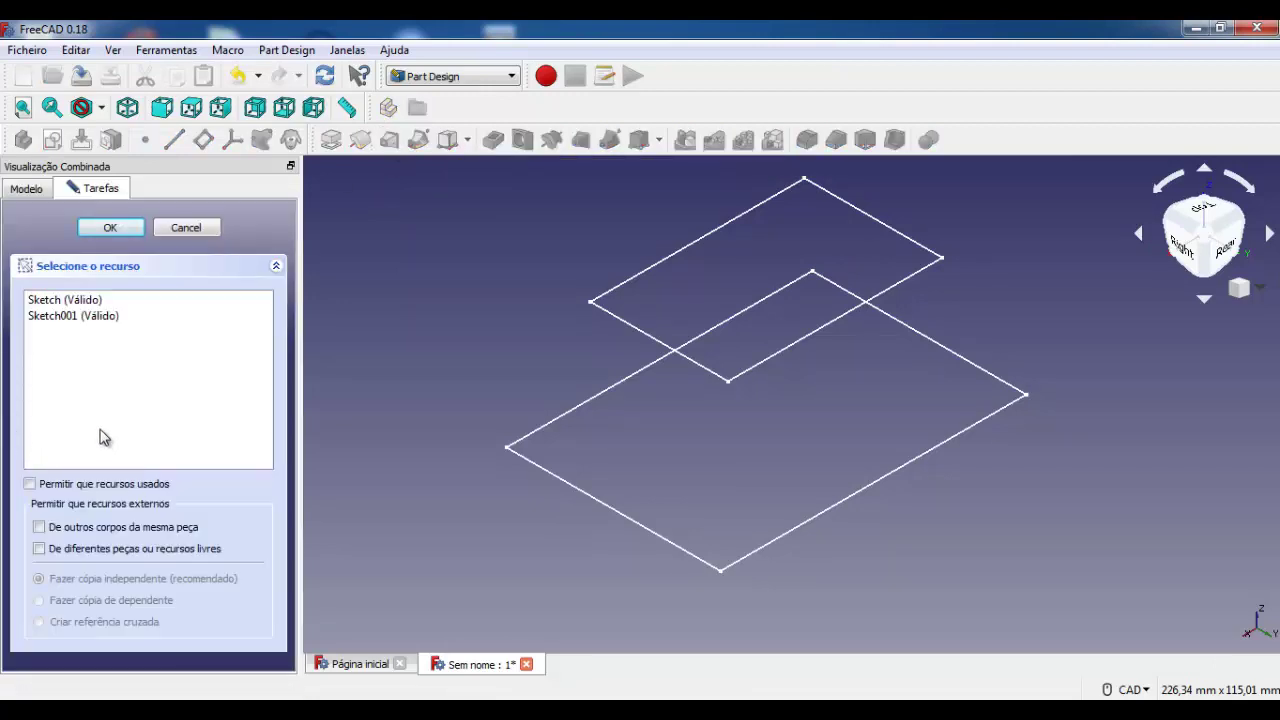
click(68, 303)
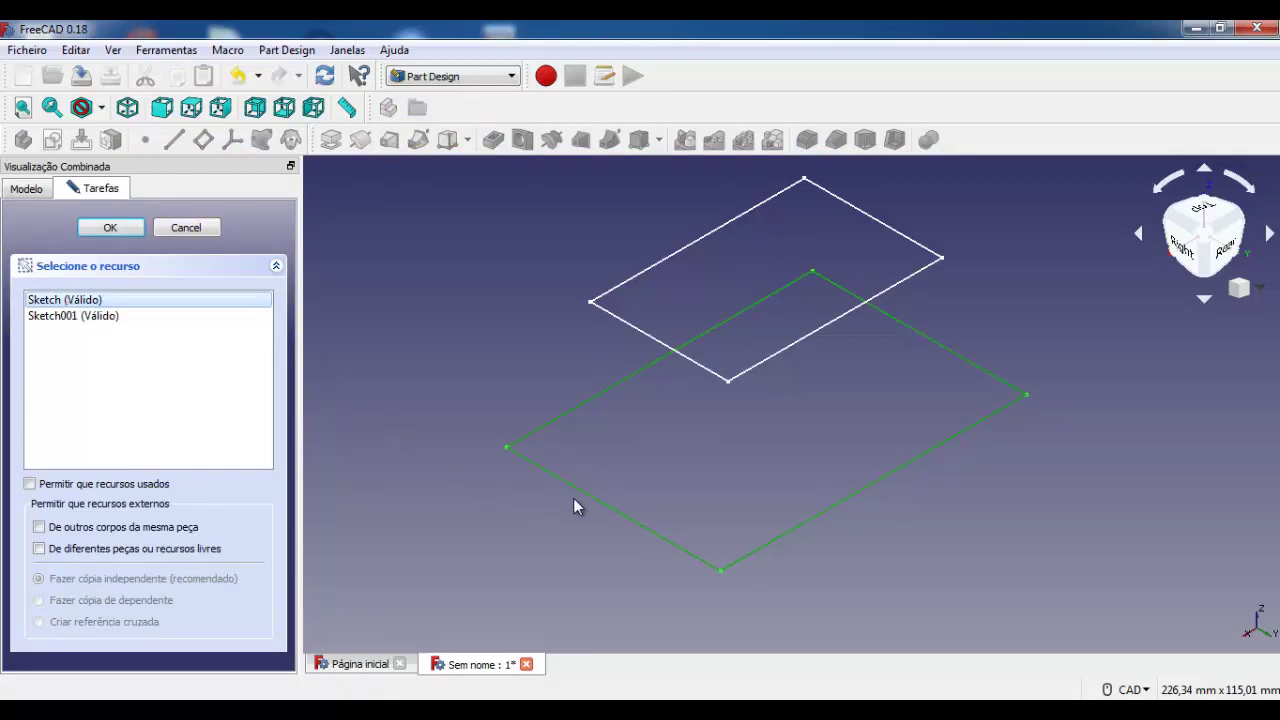
click(103, 232)
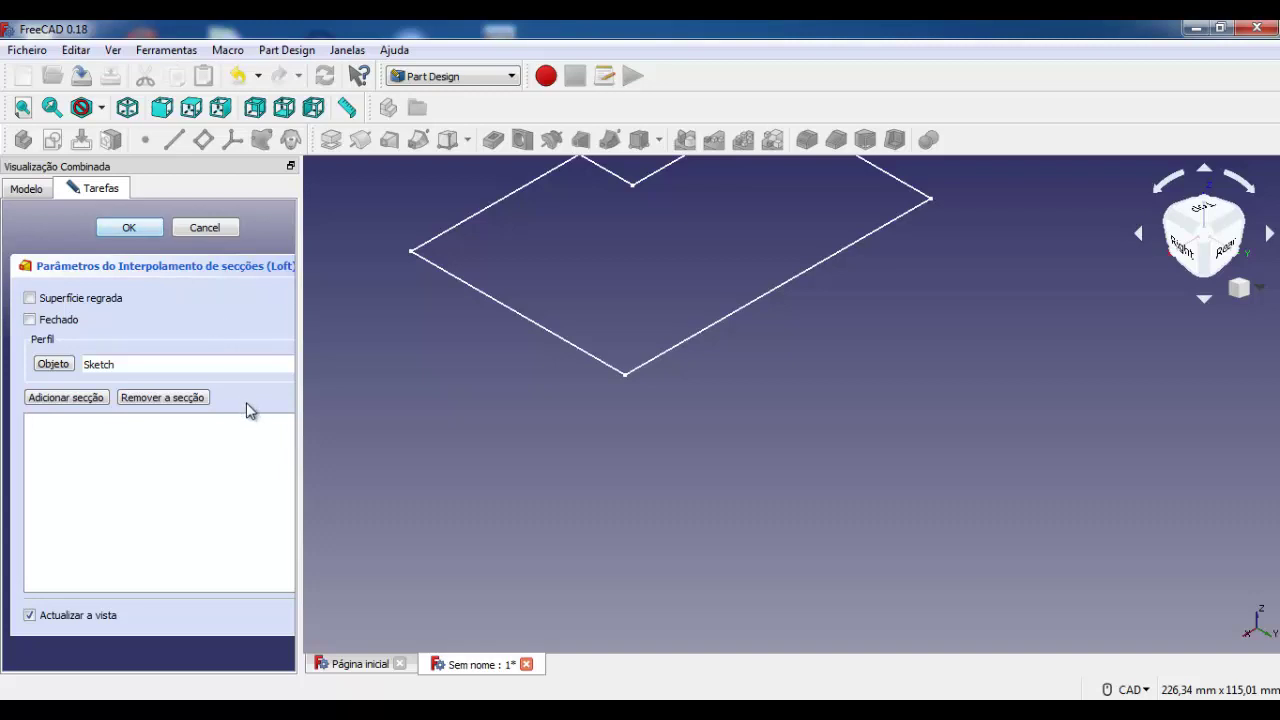
middle_drag(761, 514, 797, 594)
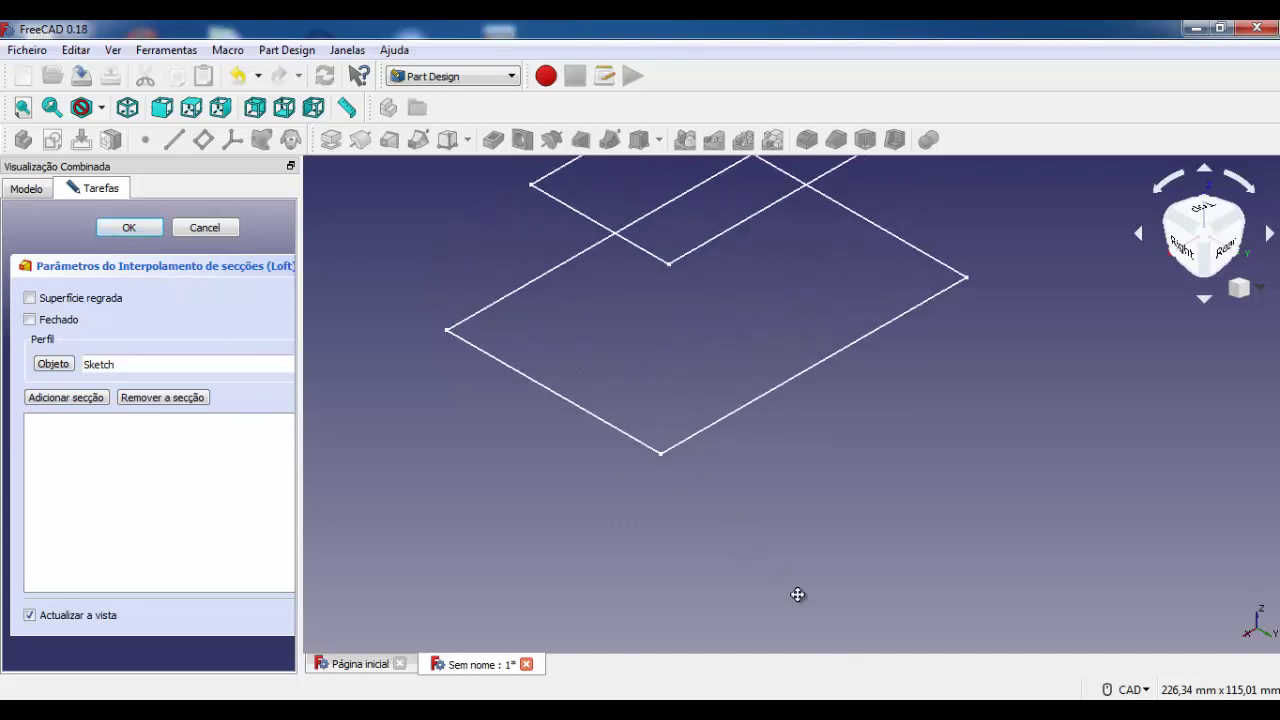
Try picking the upper rectangle as profile and section, then cancel the loft
click(52, 366)
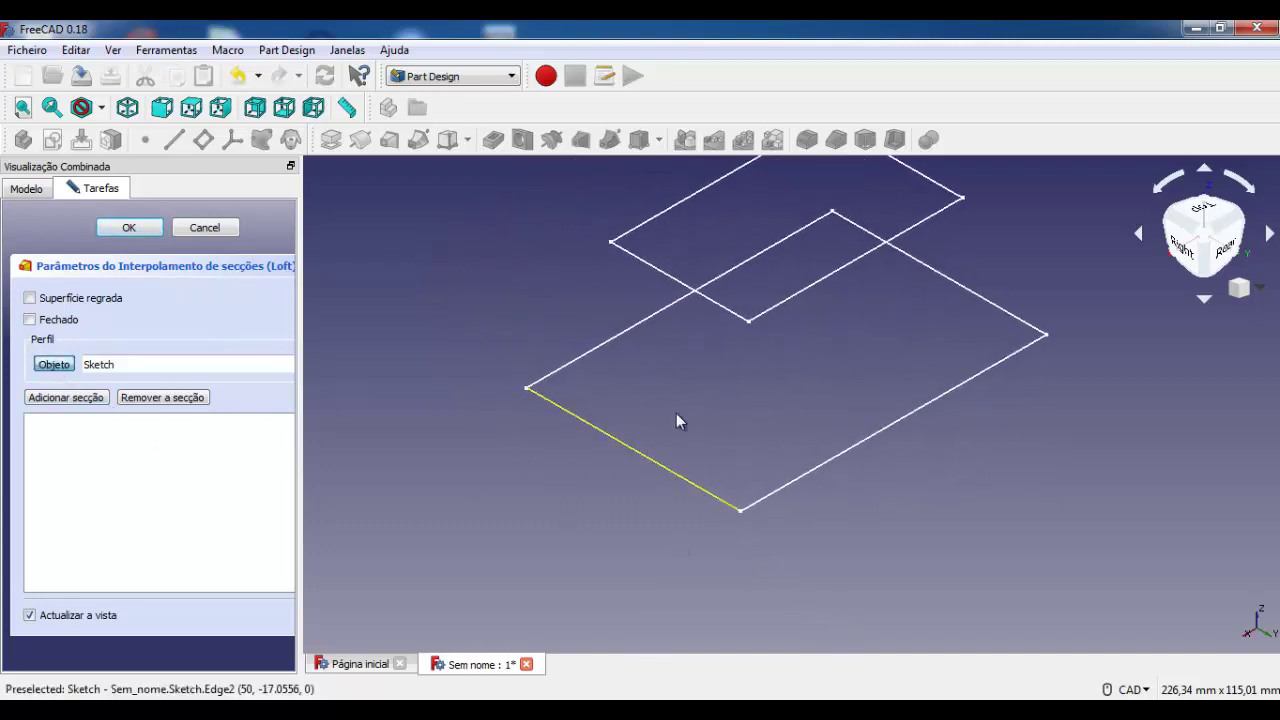
click(768, 313)
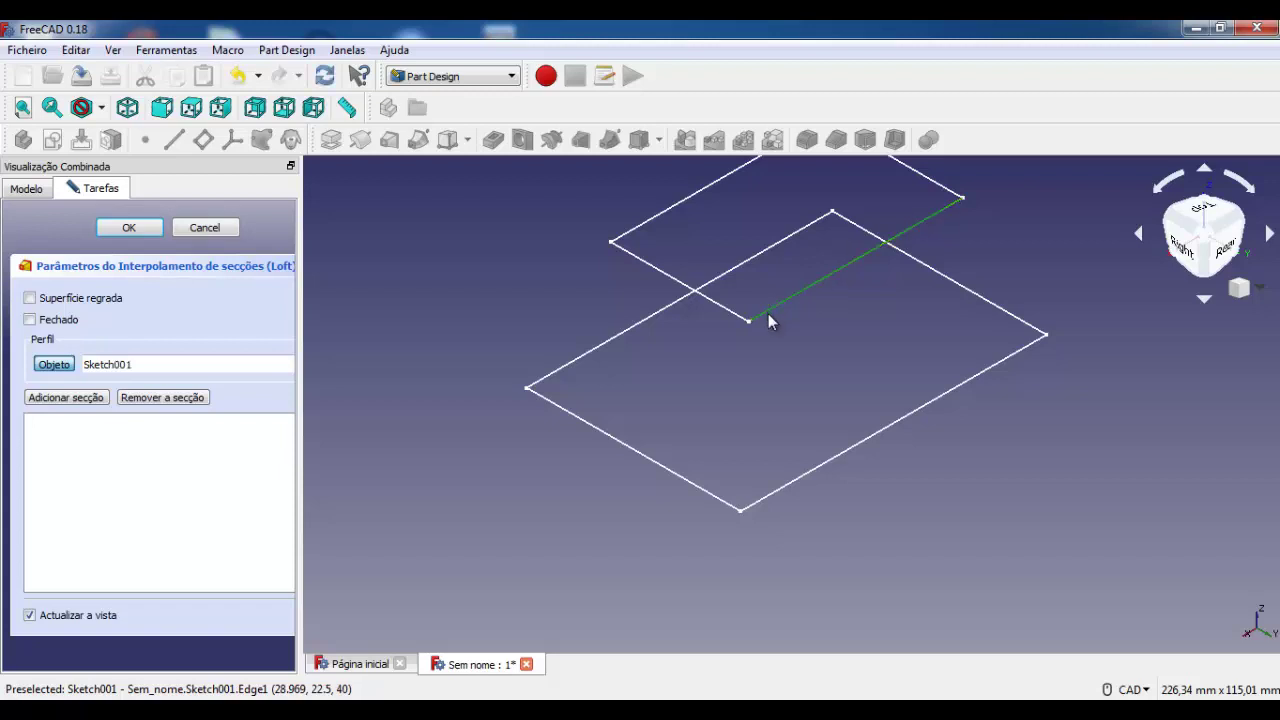
click(714, 301)
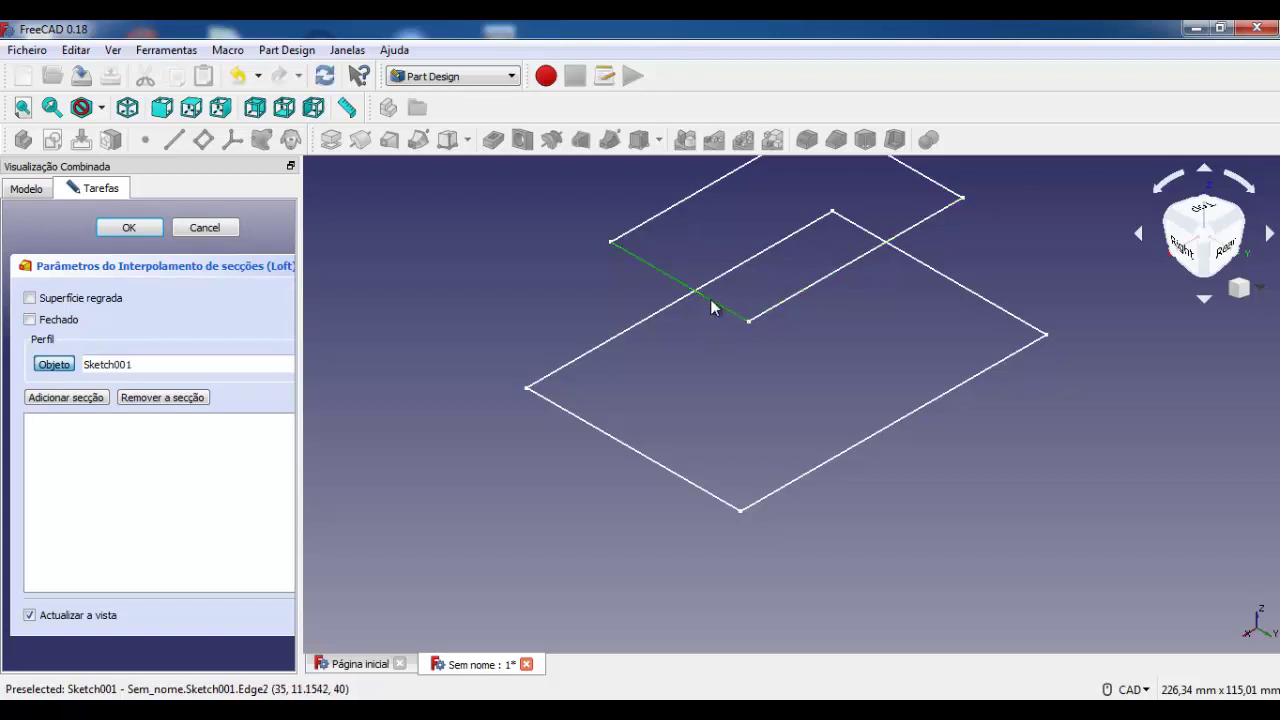
ctrl+click(670, 210)
ctrl+click(845, 264)
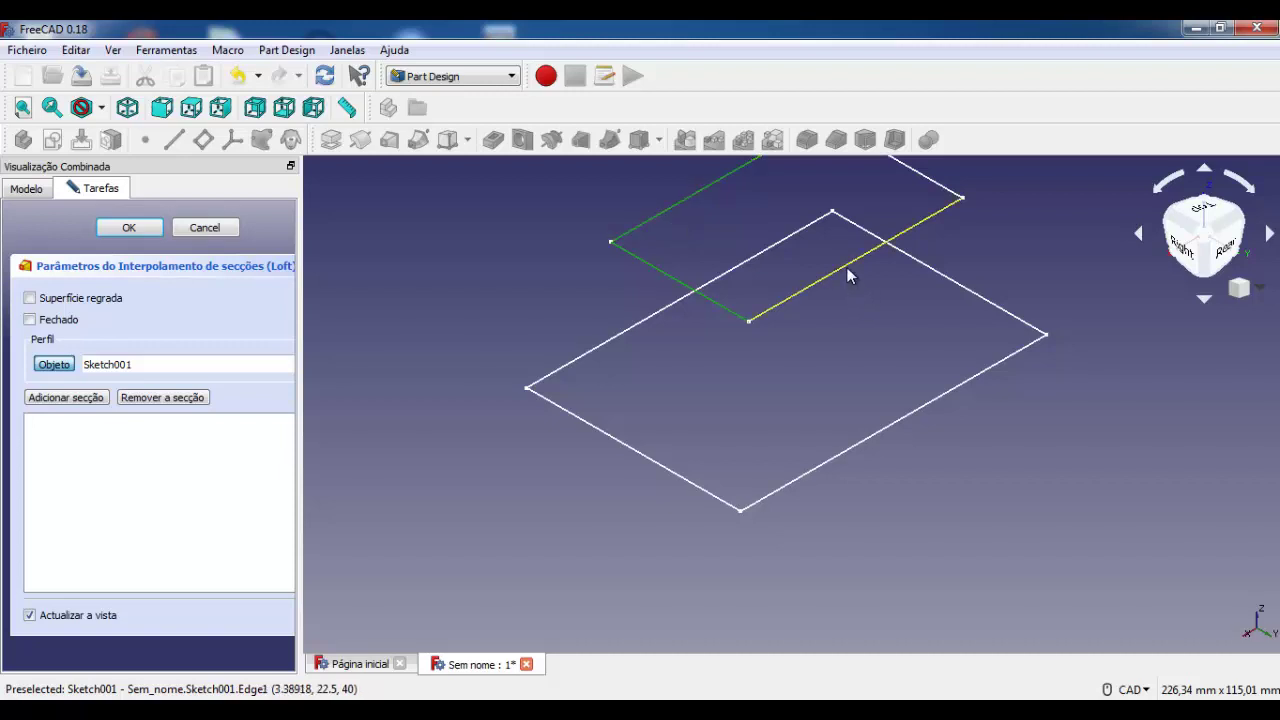
ctrl+click(955, 197)
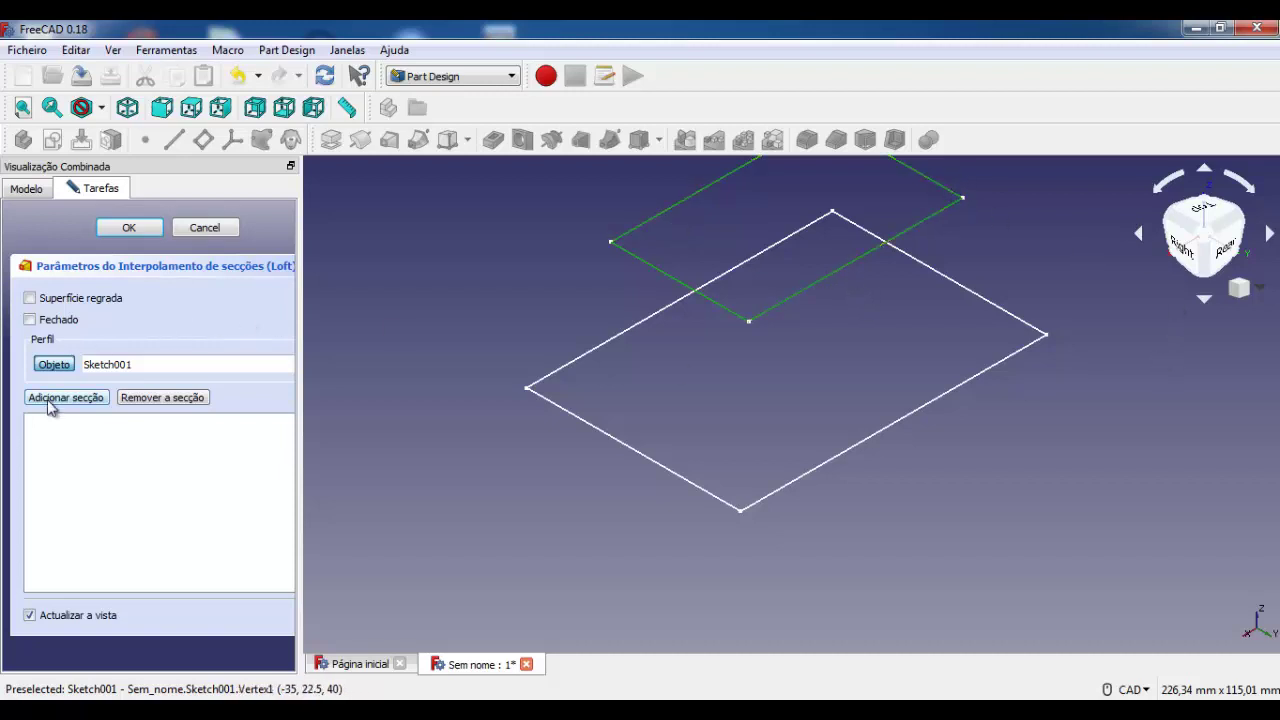
click(409, 358)
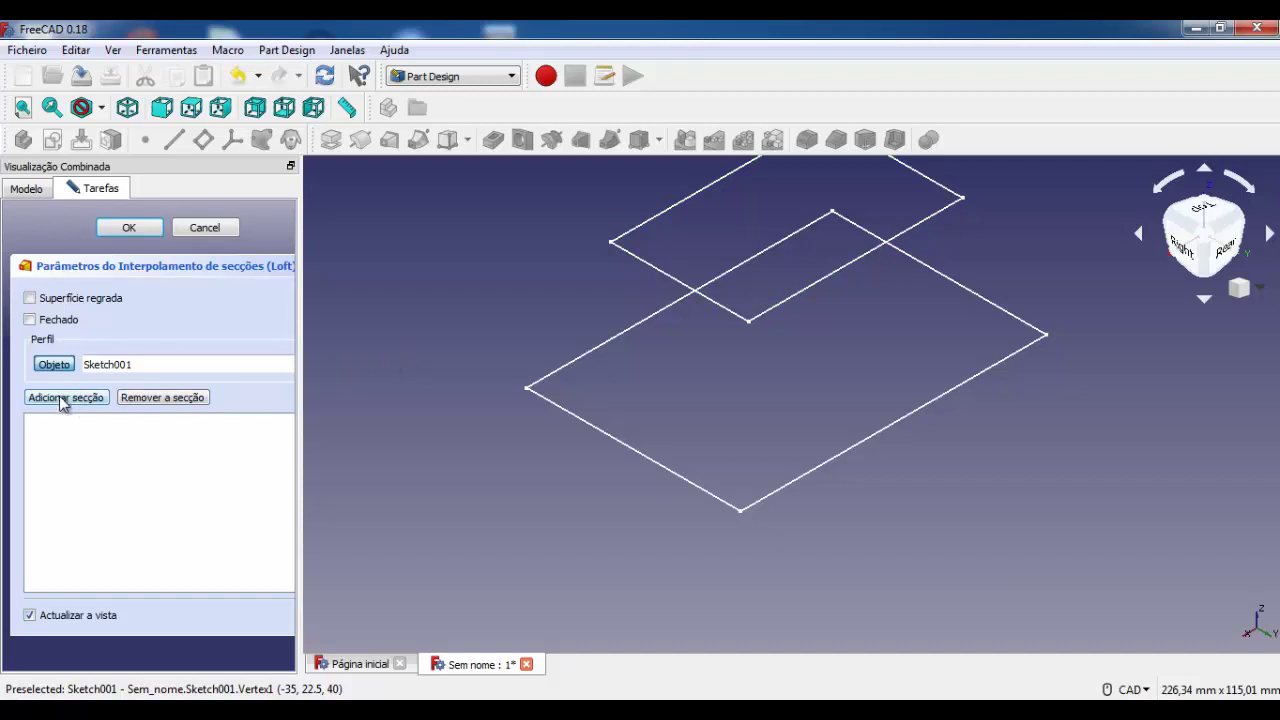
click(63, 398)
click(655, 270)
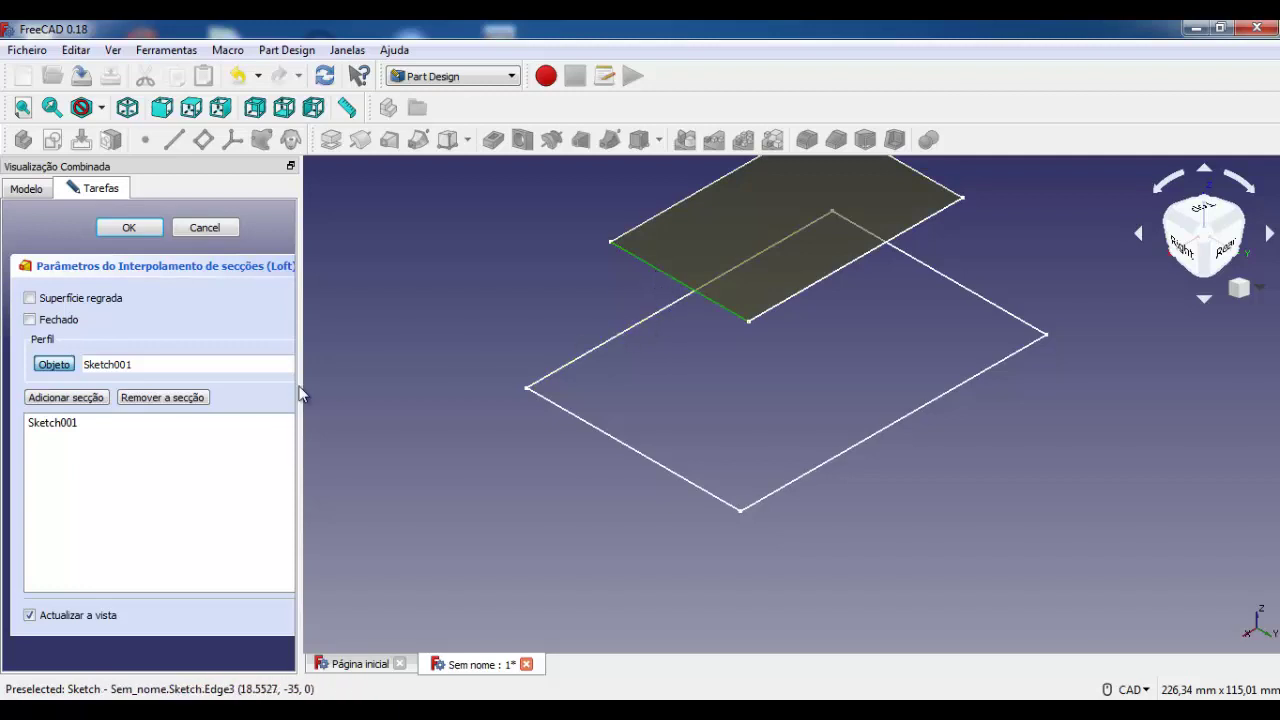
click(204, 228)
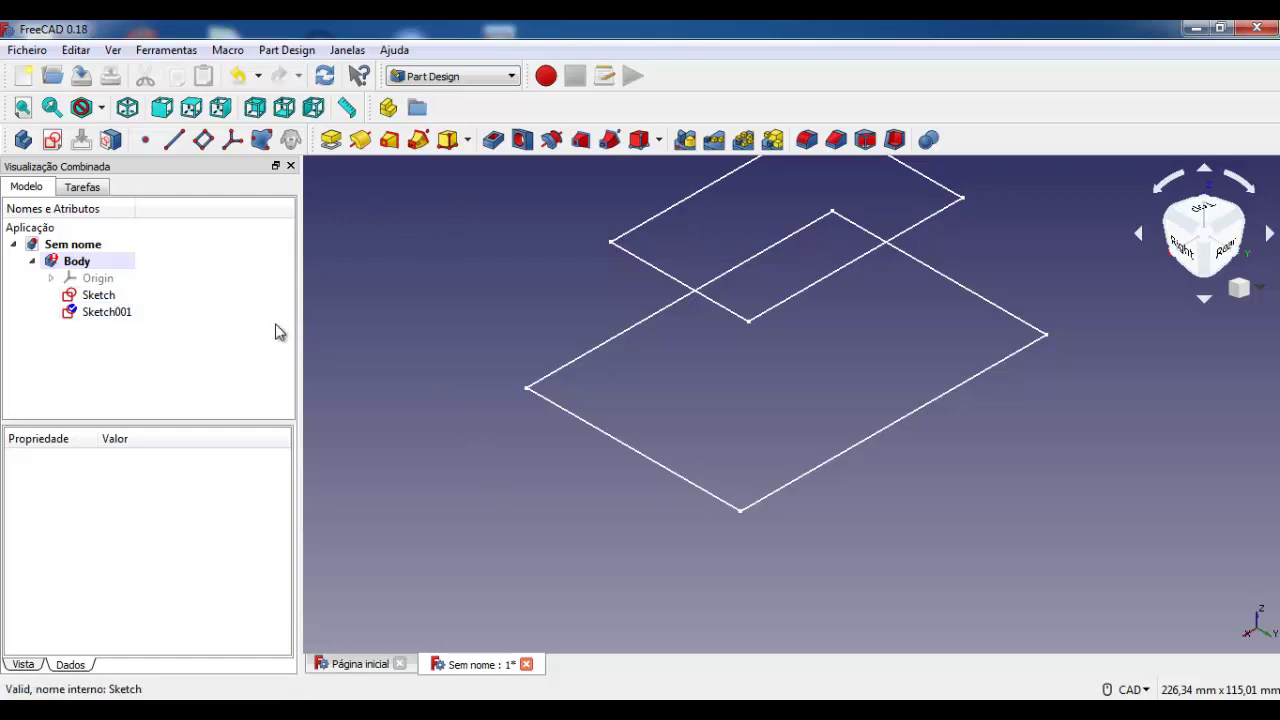
Loft Sketch up to section Sketch001 into a frustum solid and select its top face
click(386, 143)
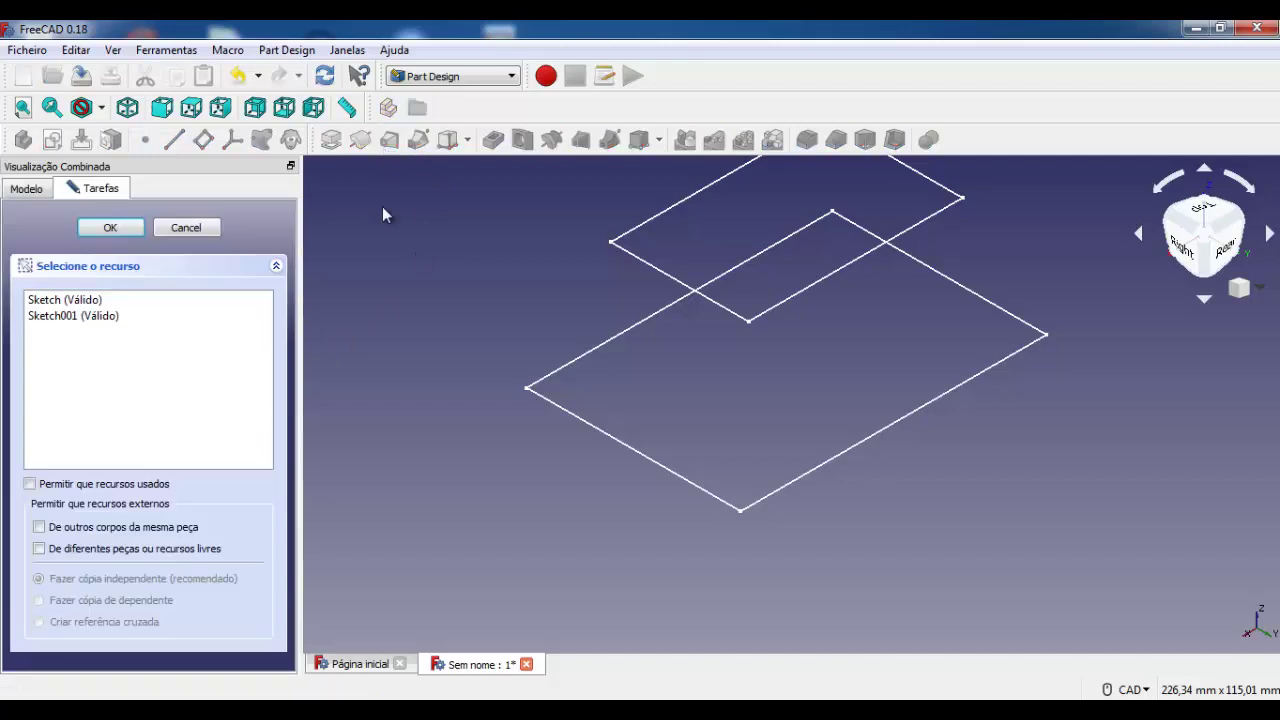
click(72, 305)
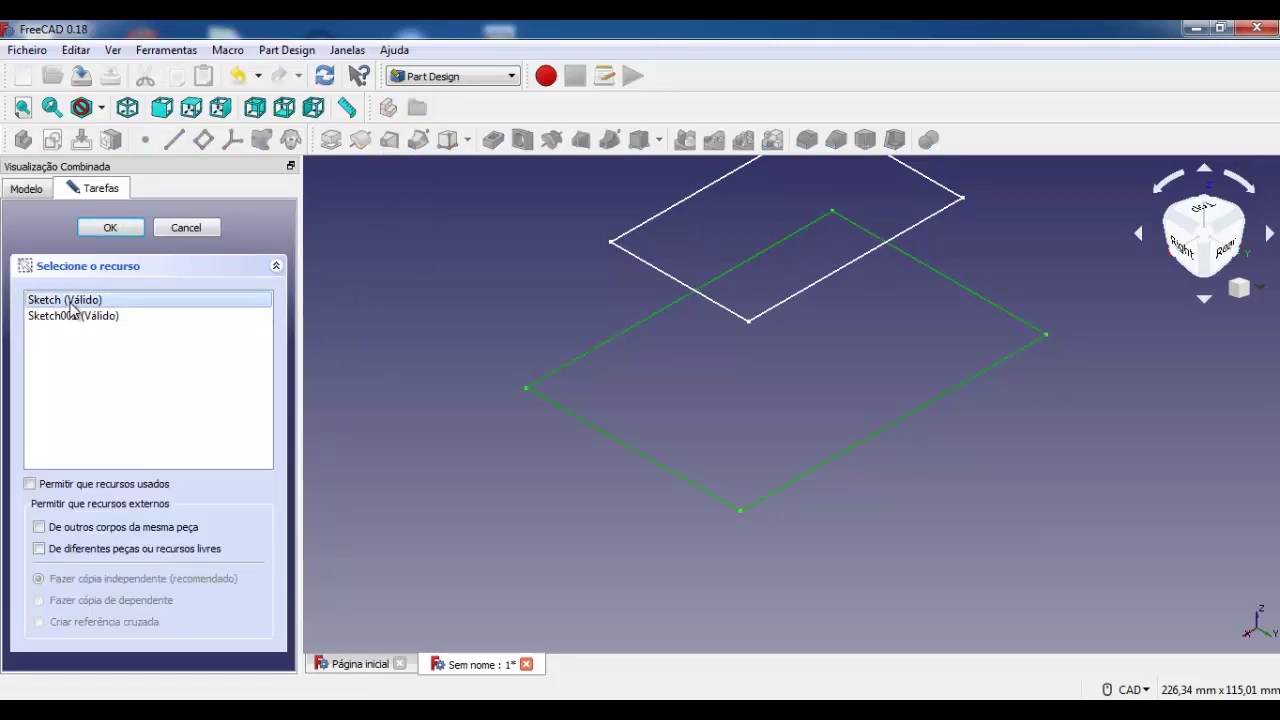
click(110, 227)
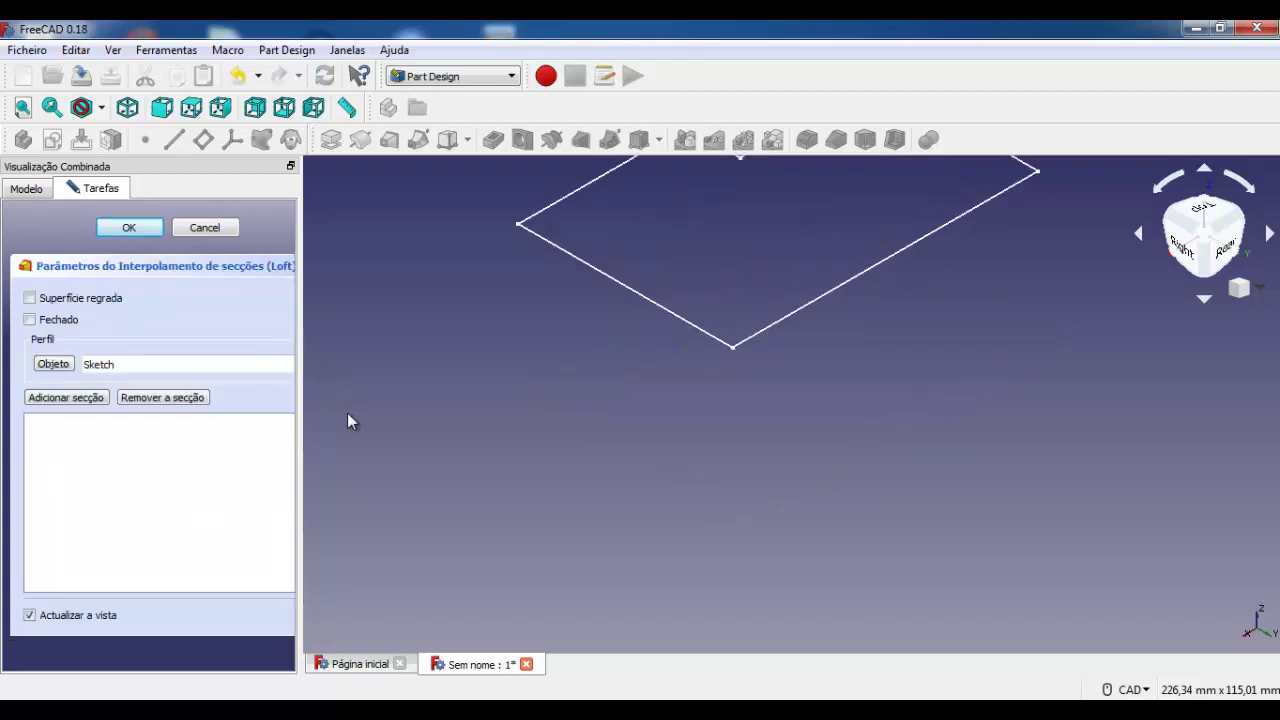
middle_drag(489, 416, 537, 583)
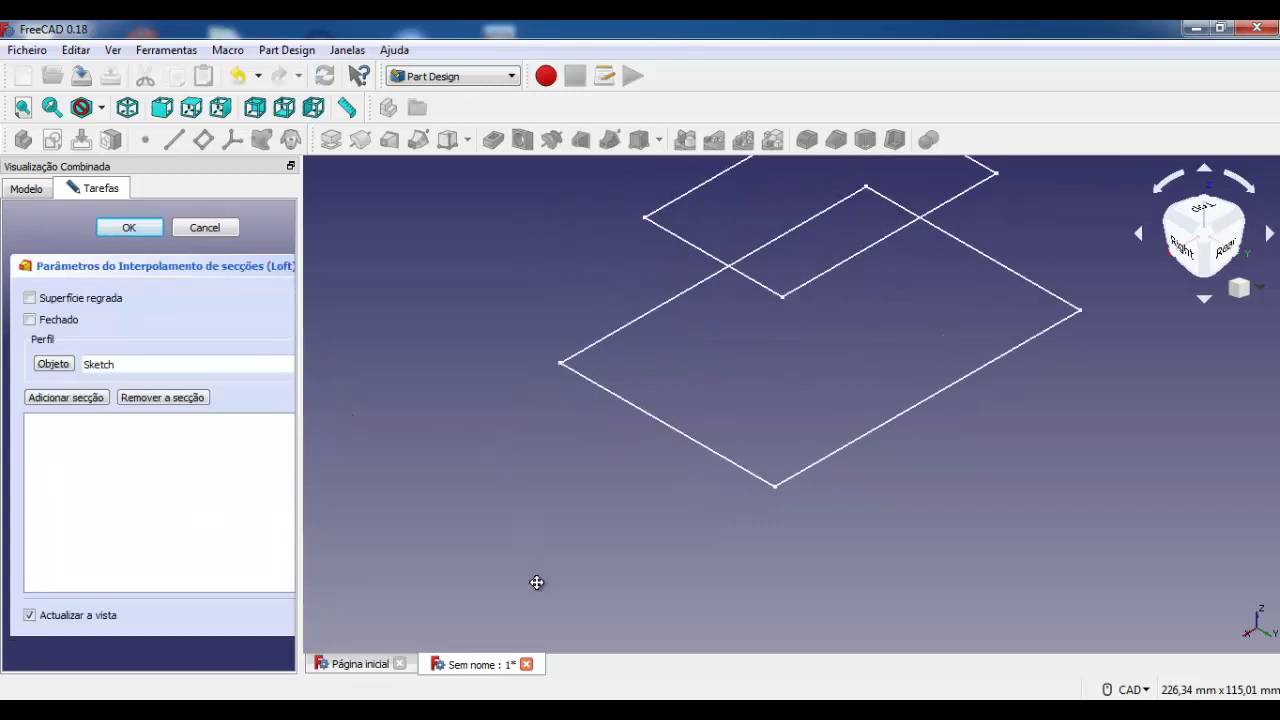
click(70, 400)
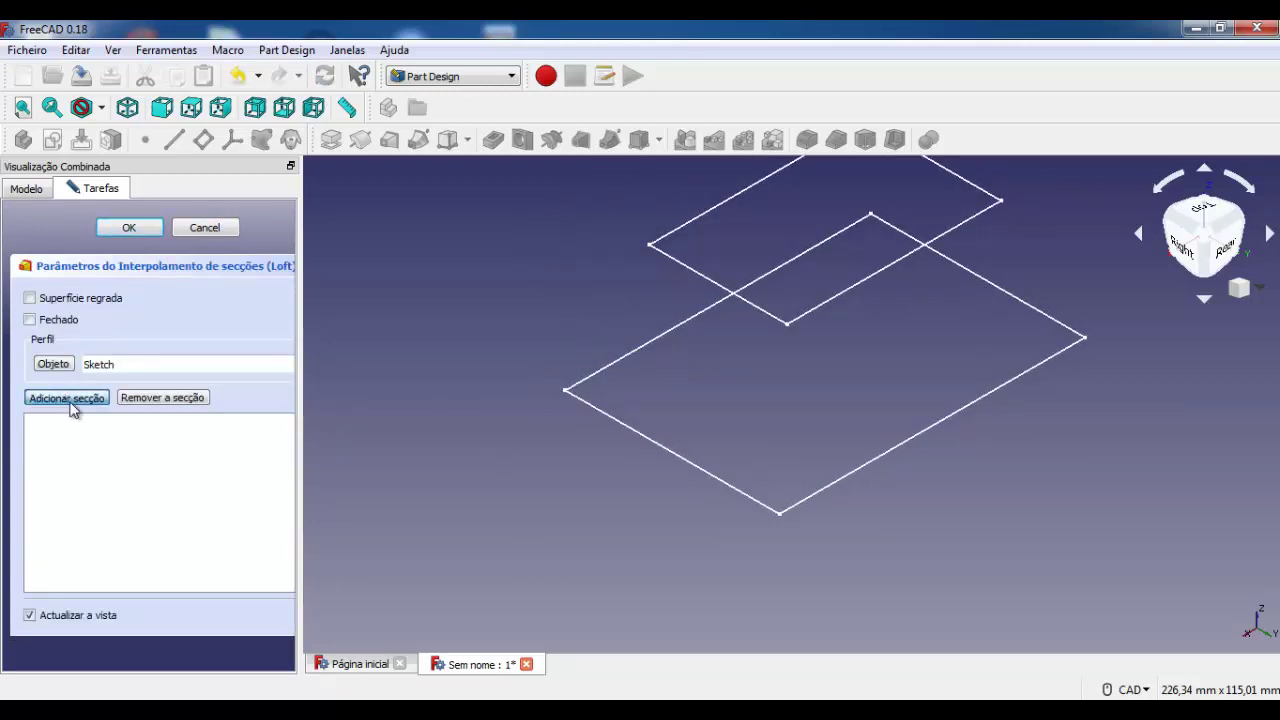
click(701, 274)
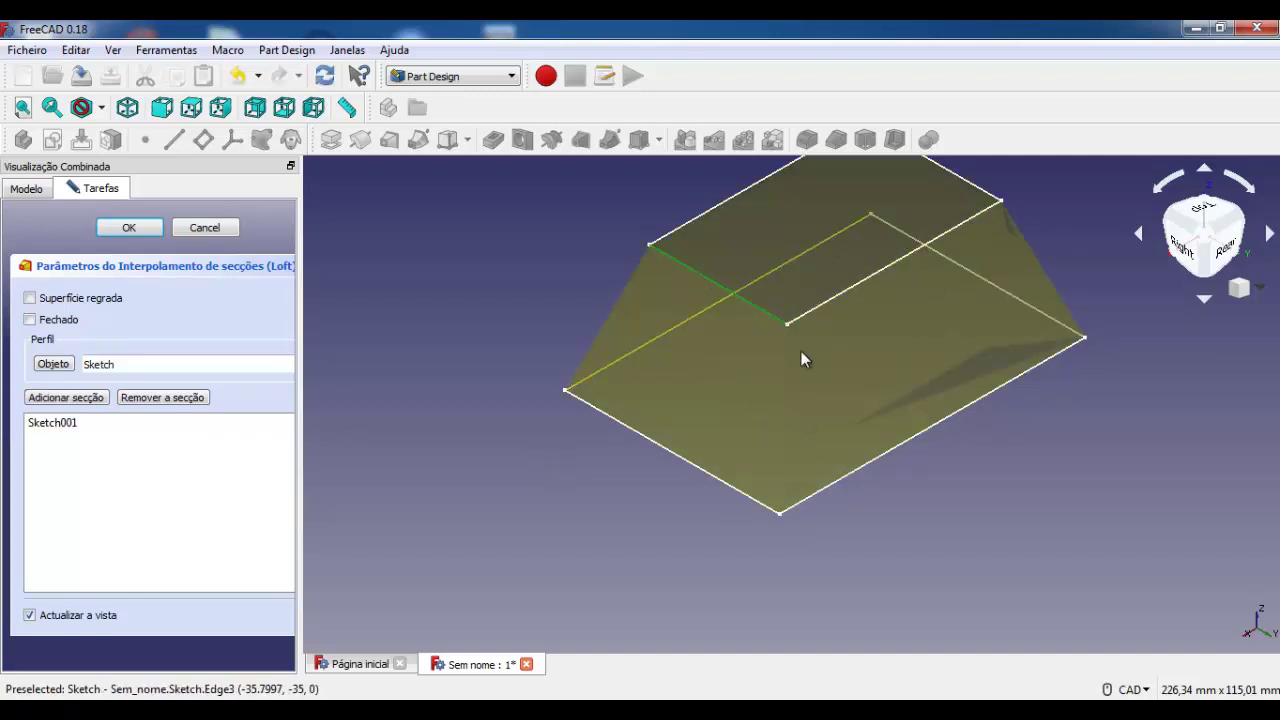
click(145, 230)
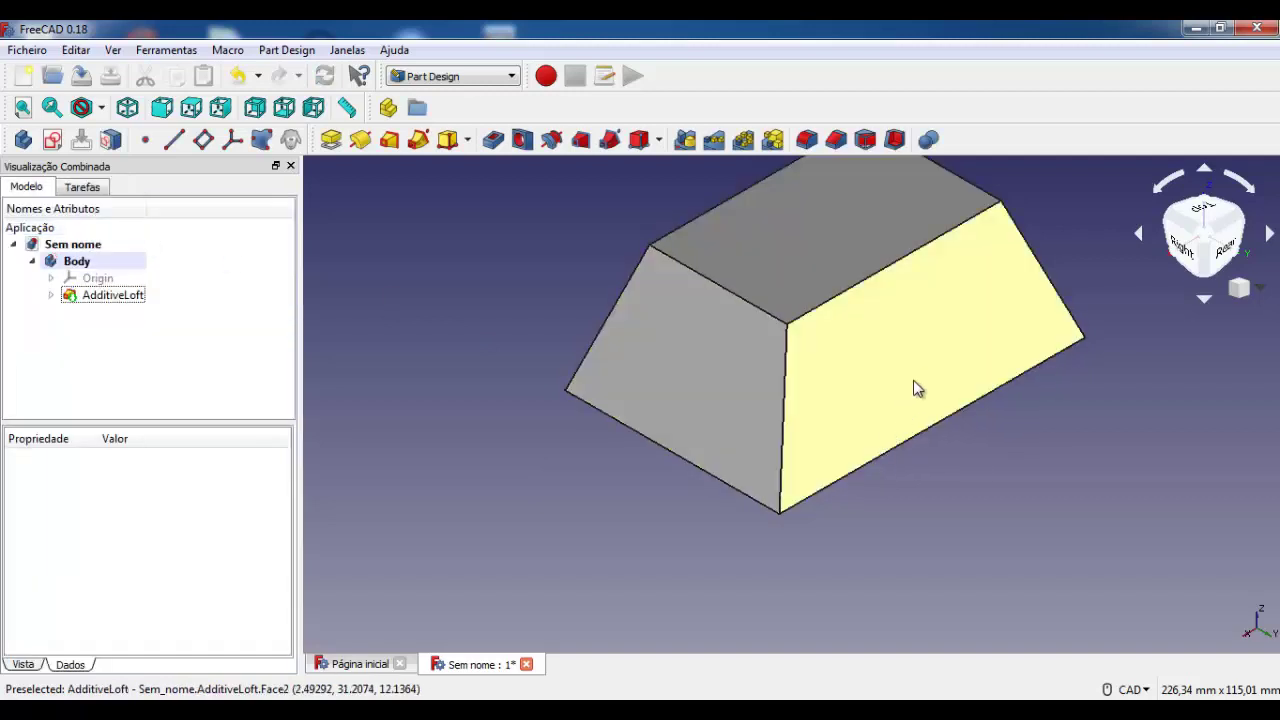
middle_drag(914, 386, 870, 471)
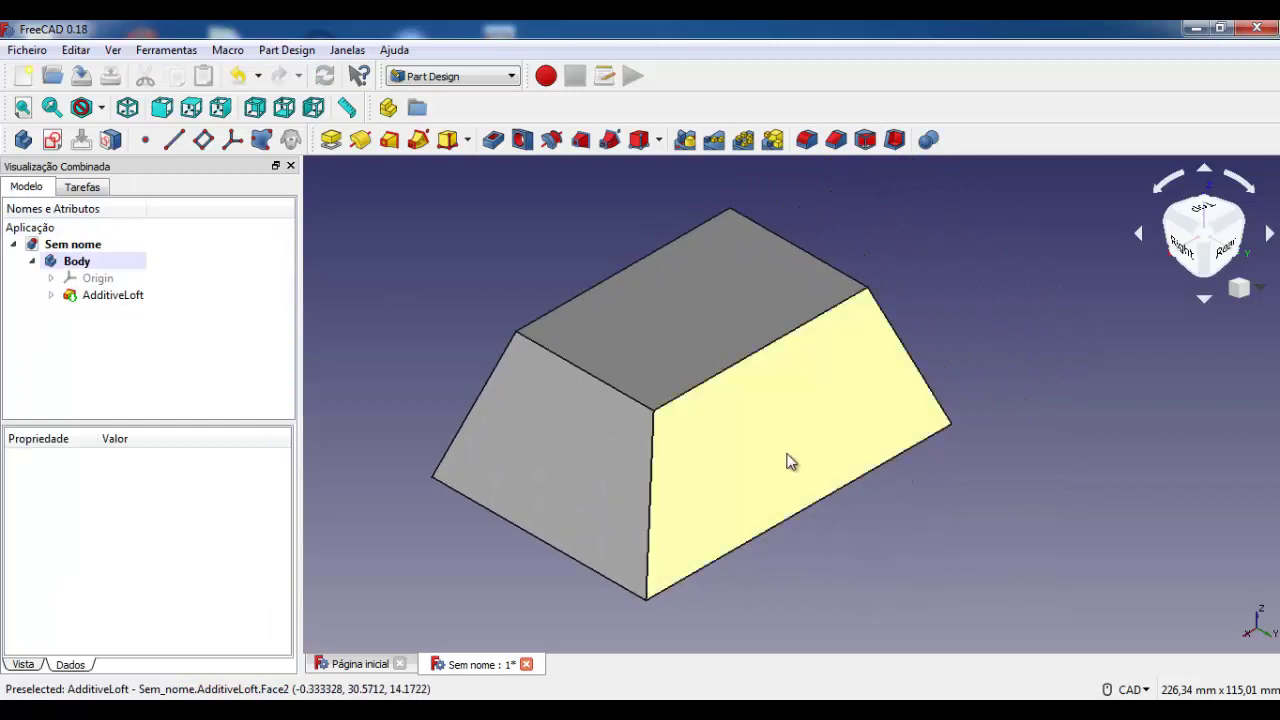
mouse_move(789, 460)
middle_down()
mouse_move(875, 493)
mouse_move(880, 467)
middle_up()
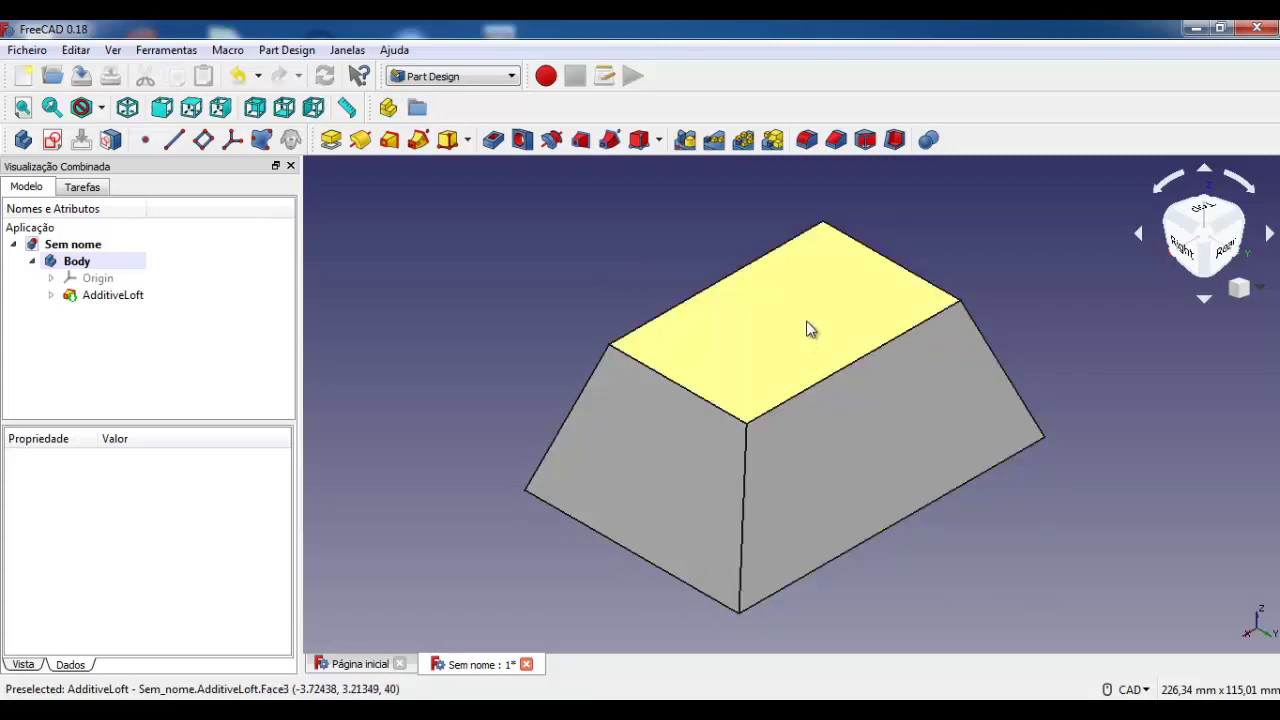
click(809, 329)
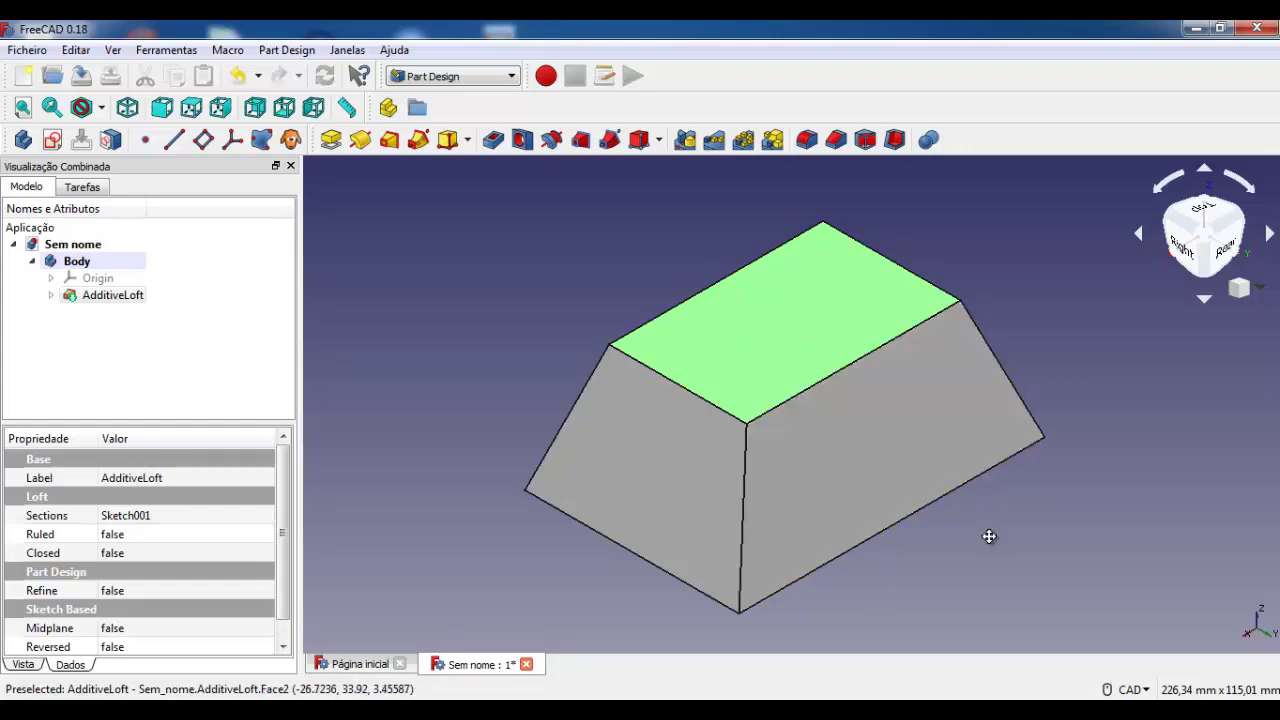
mouse_move(989, 536)
middle_down()
mouse_move(983, 489)
mouse_move(969, 514)
middle_up()
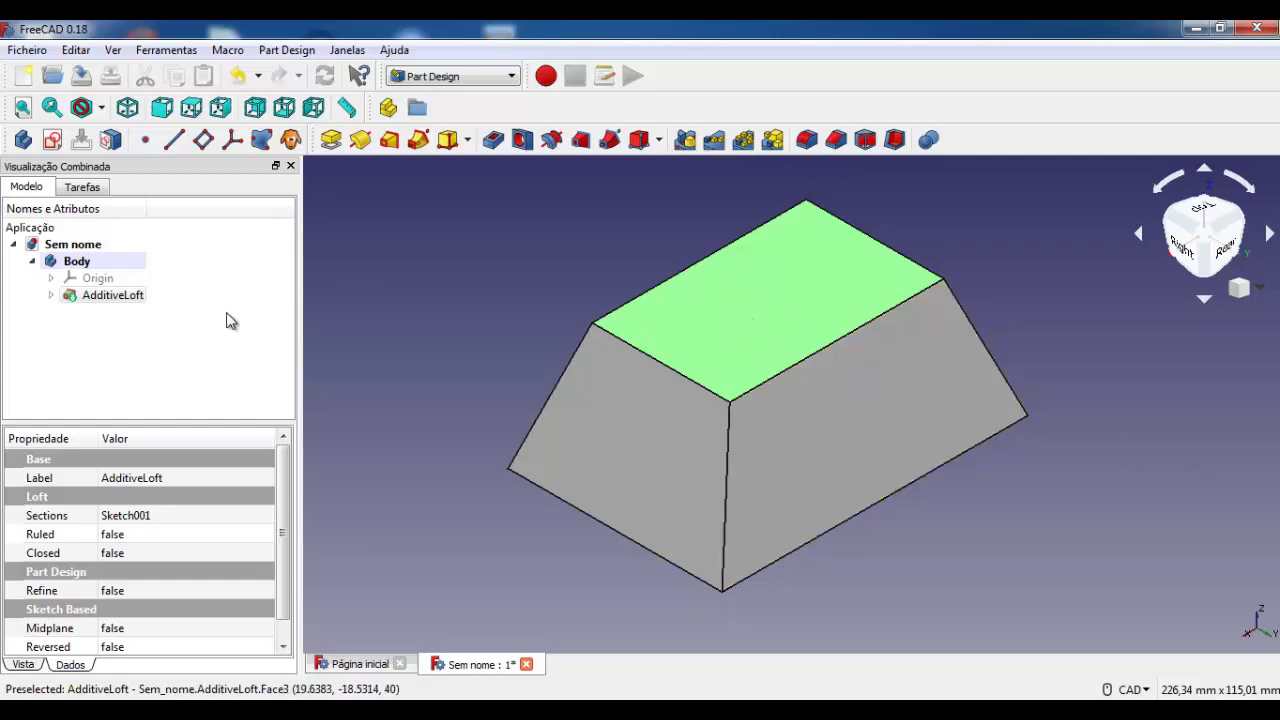
Sketch a 7 mm diameter circle on the top face above the origin
click(52, 139)
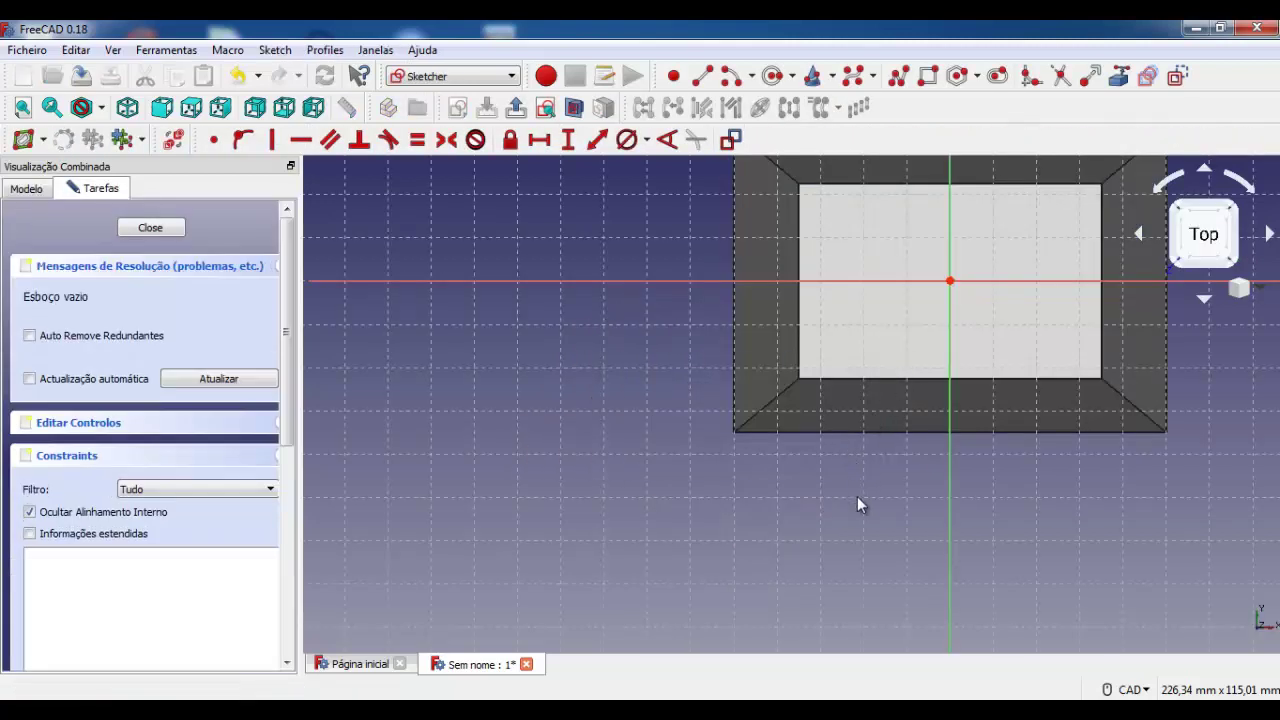
mouse_move(857, 503)
middle_down()
mouse_move(680, 603)
mouse_move(665, 593)
middle_up()
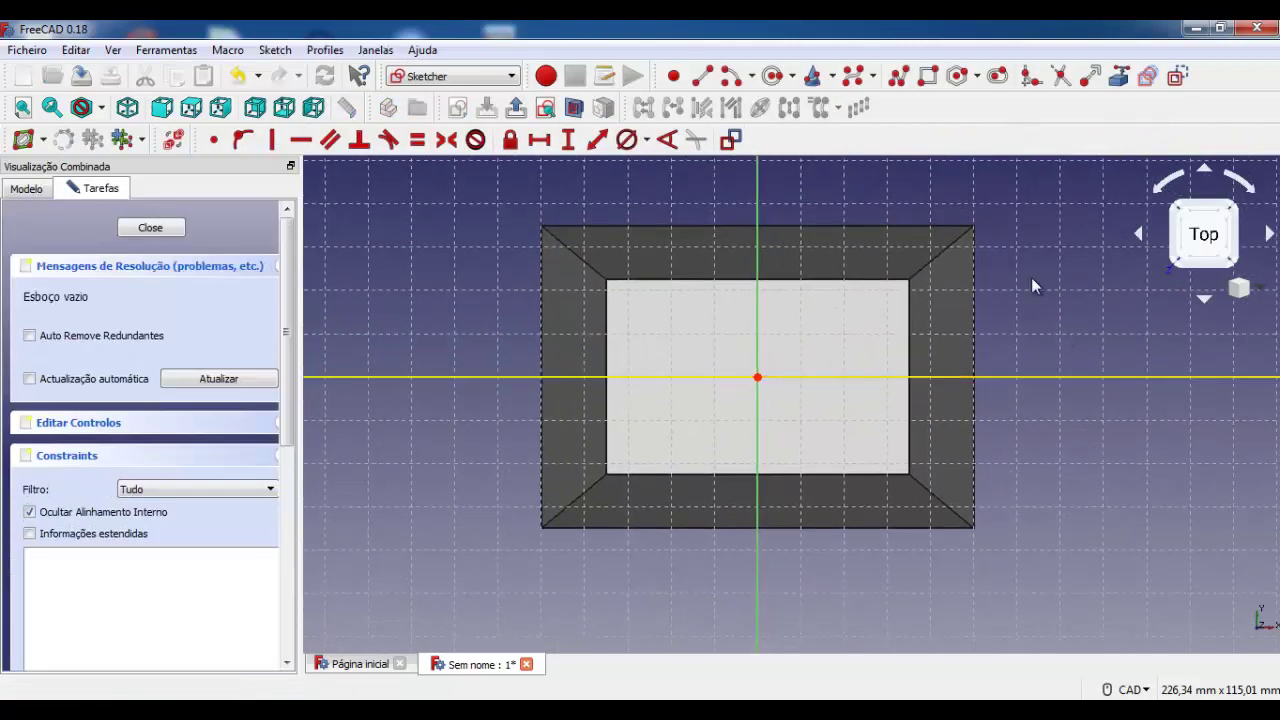
click(776, 80)
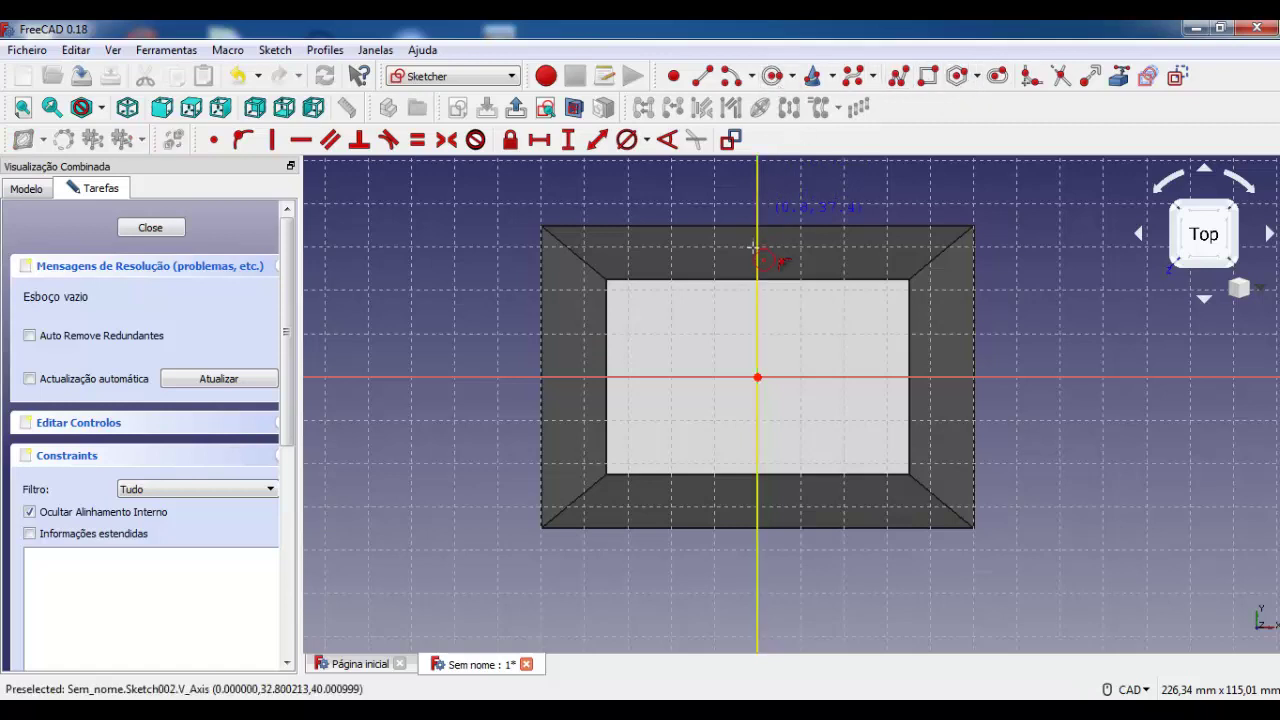
click(766, 321)
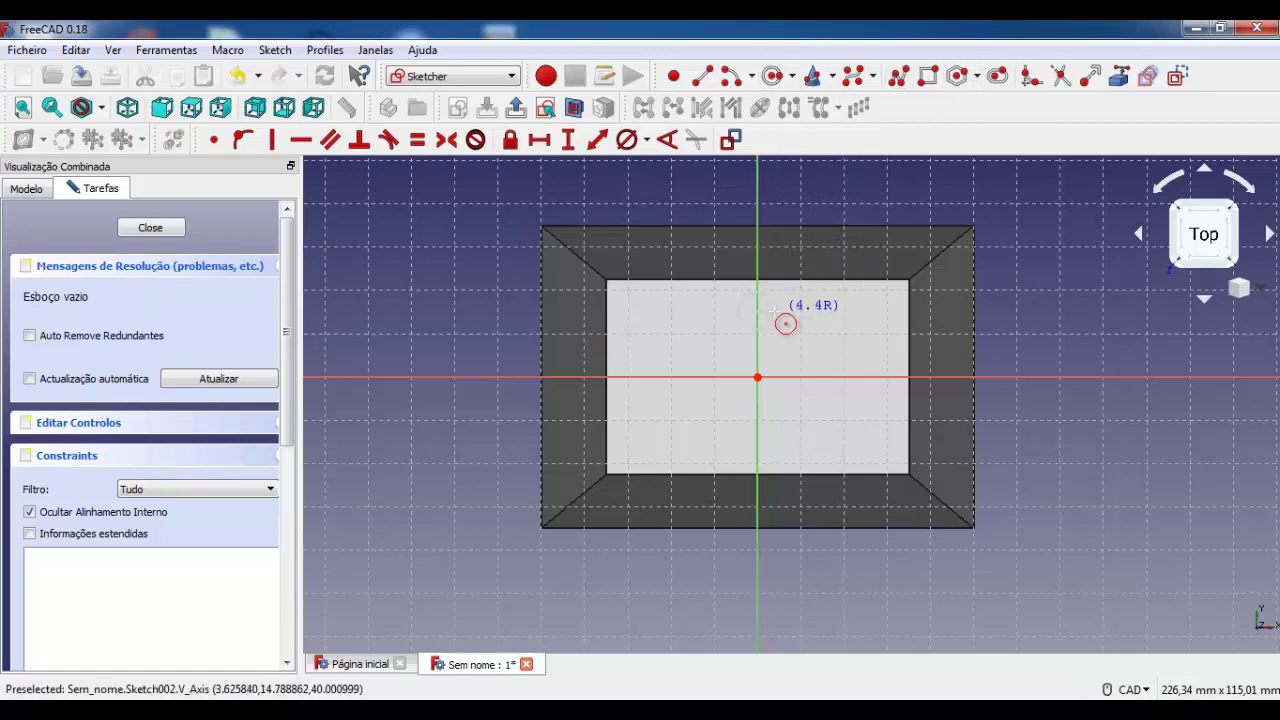
click(770, 310)
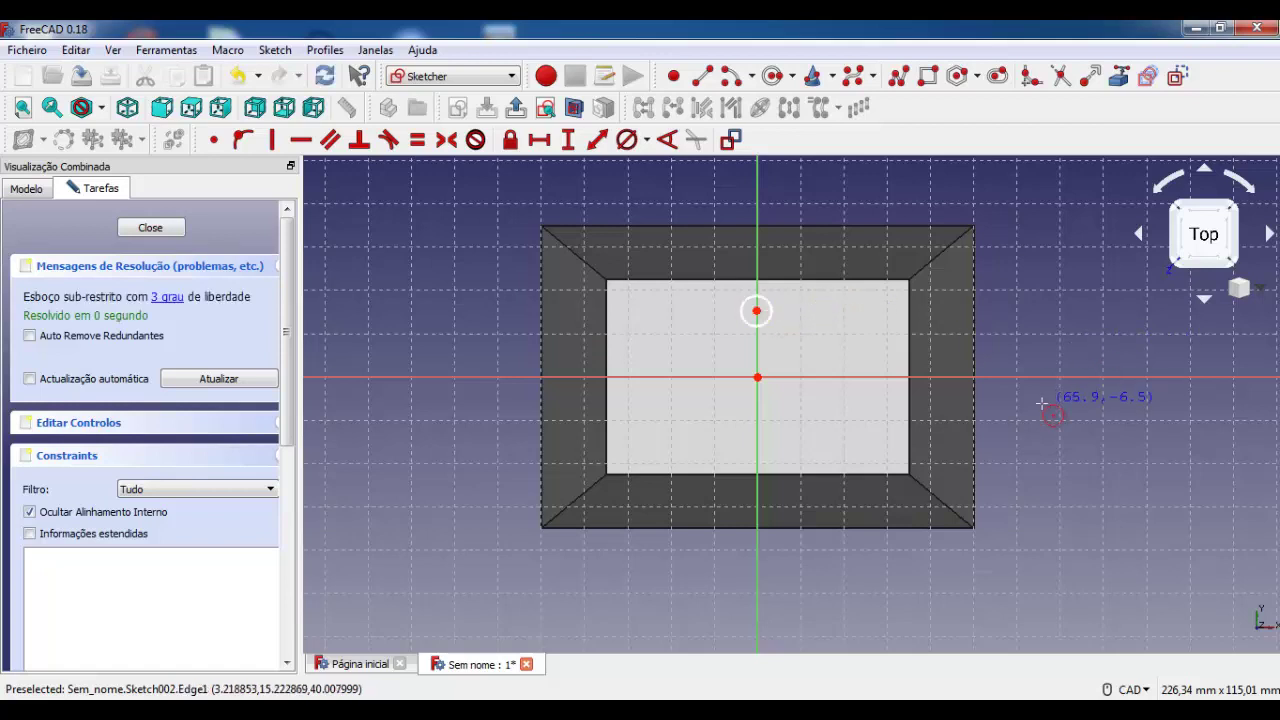
right_click(800, 325)
click(771, 313)
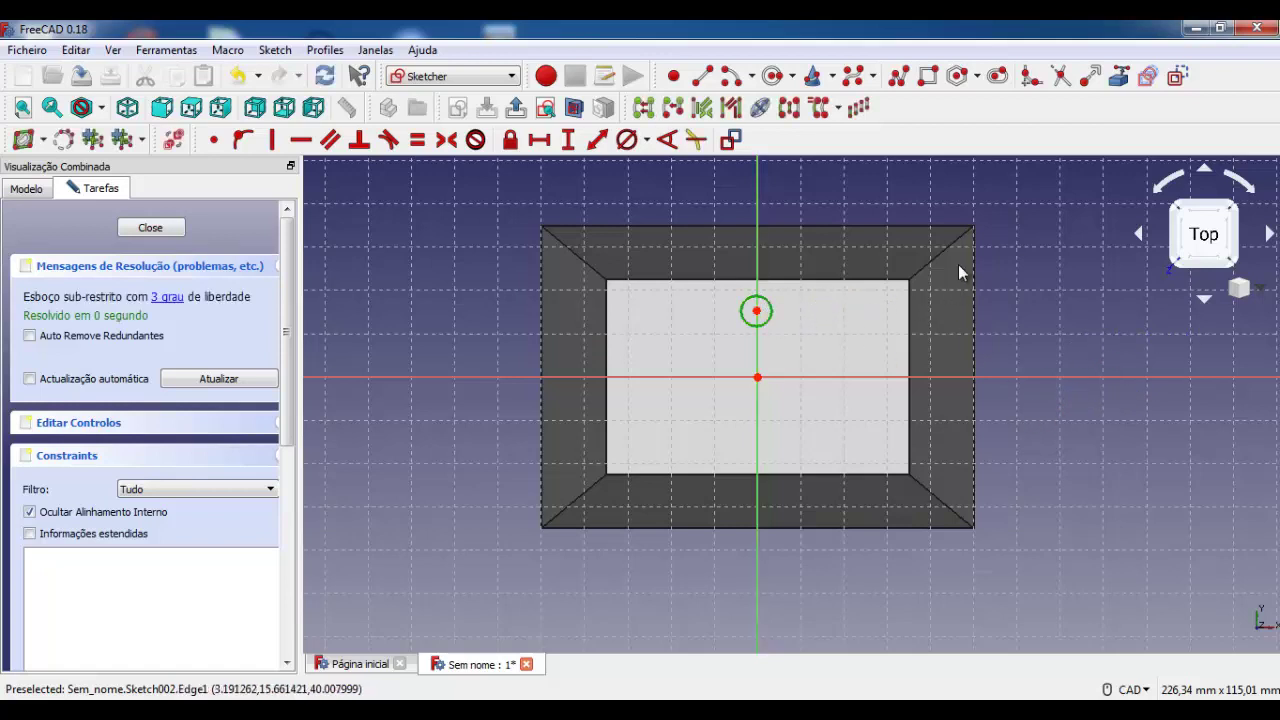
click(627, 139)
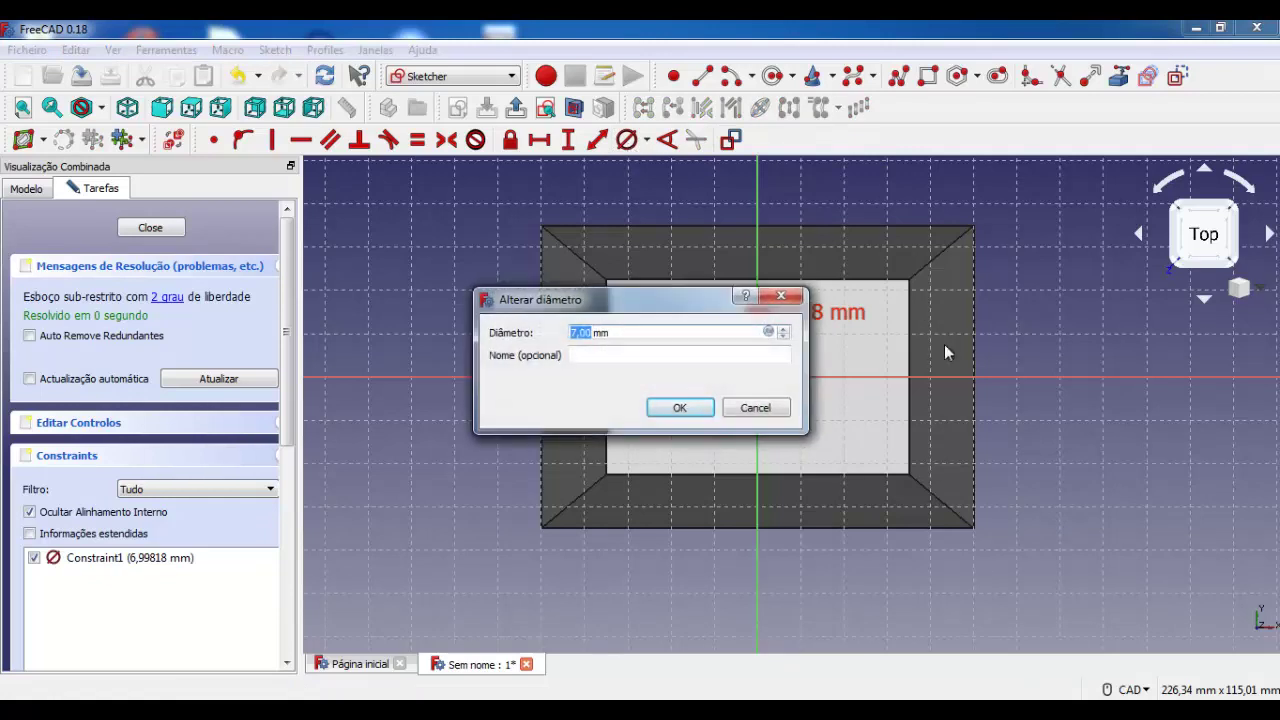
key(Return)
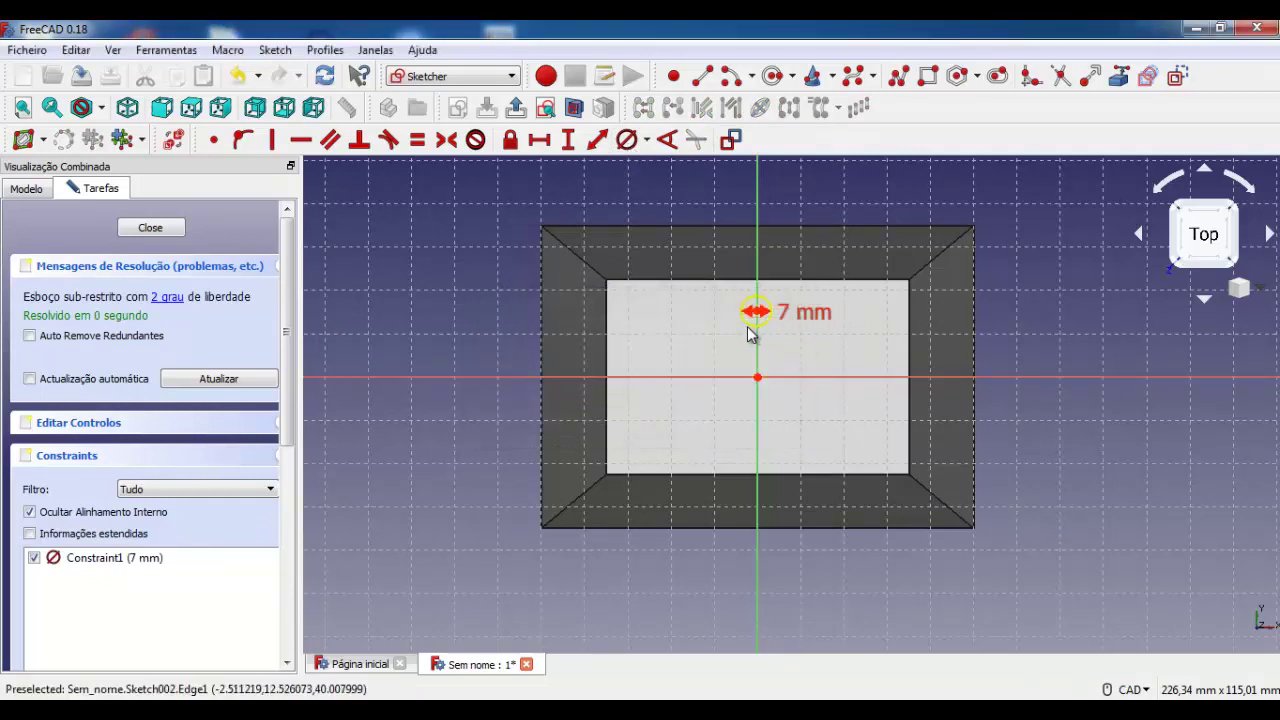
Constrain the circle centre 15 mm vertically from the origin
click(758, 377)
click(567, 139)
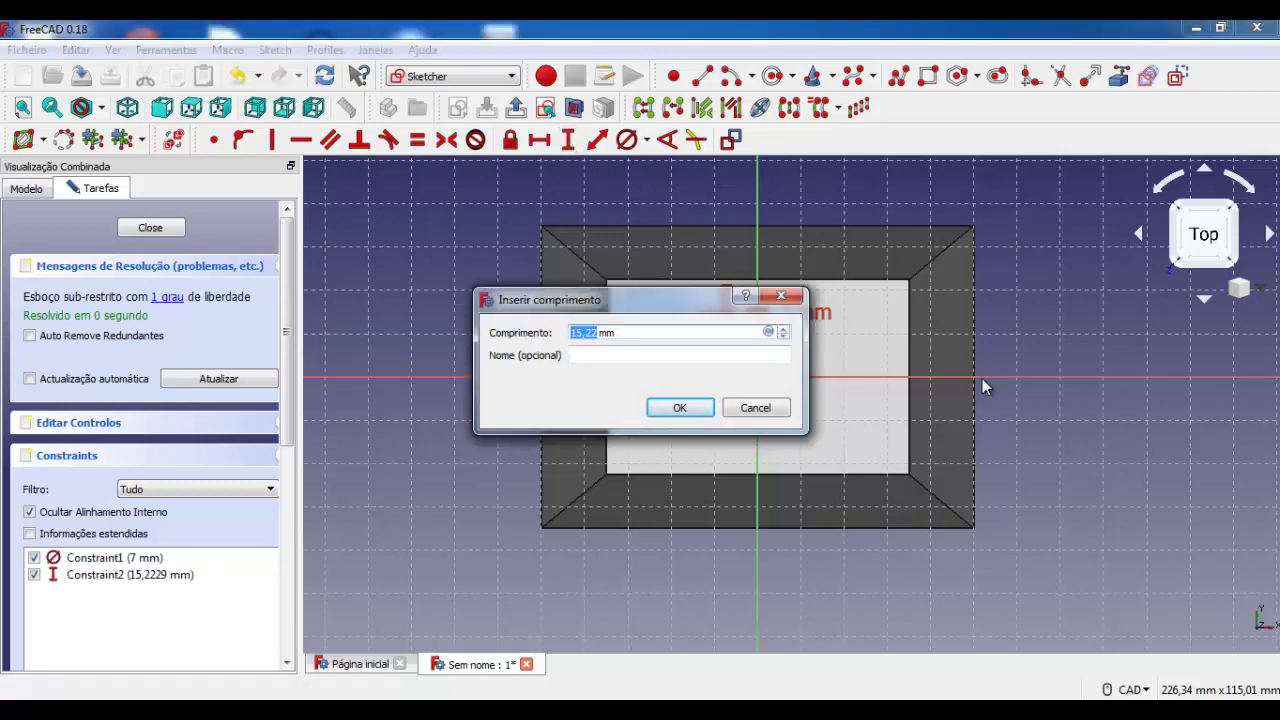
text(1)
key(Return)
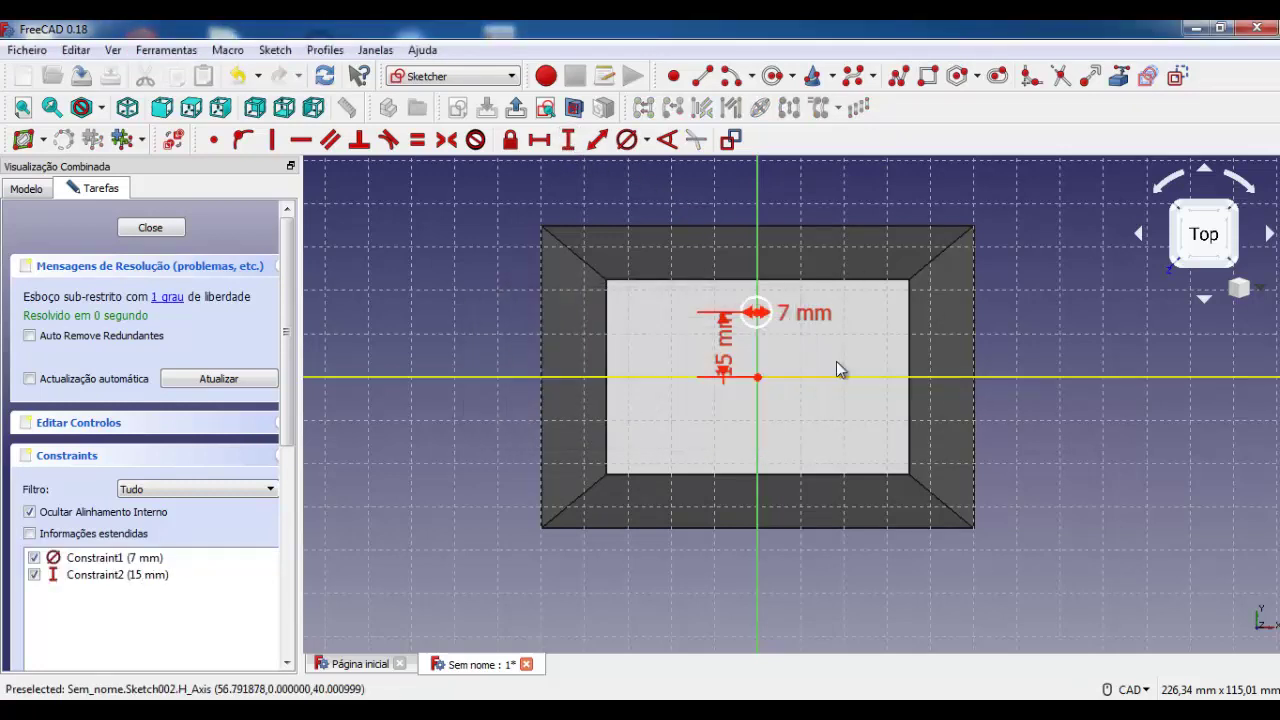
drag(723, 352, 470, 335)
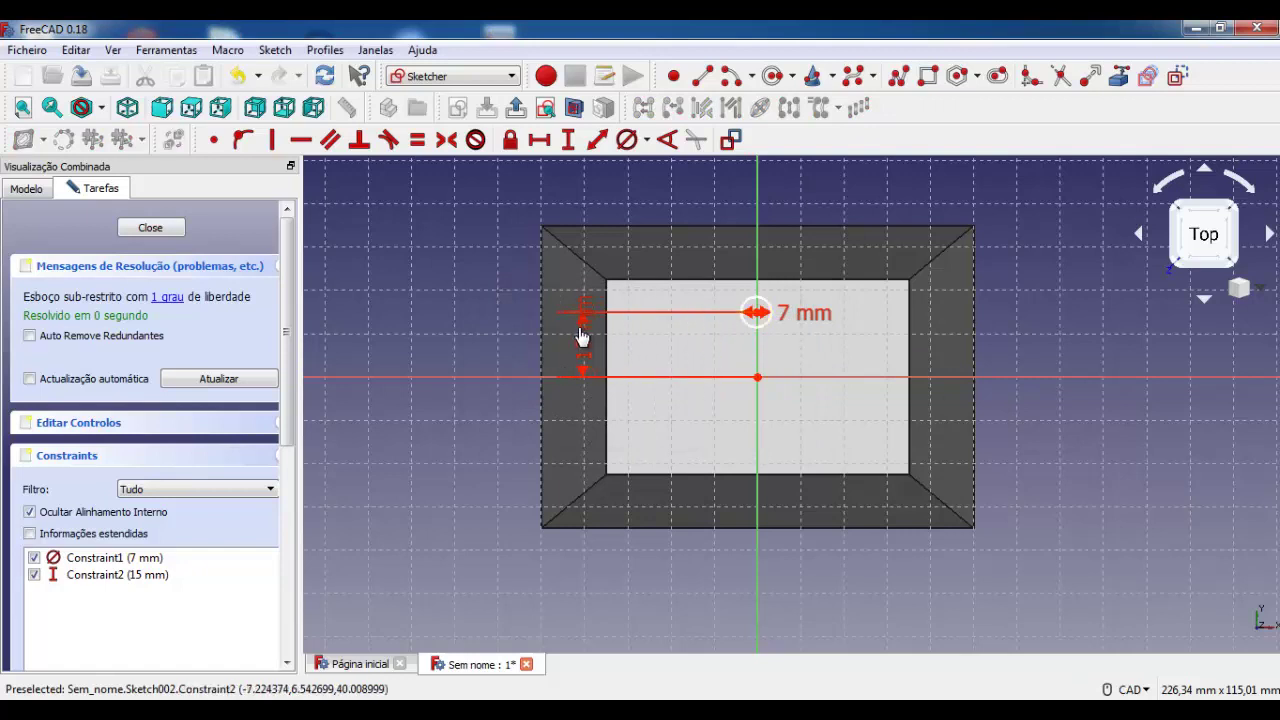
Set a 0 mm horizontal distance from the circle centre to the origin, tidy labels, and close the sketch
click(757, 313)
click(758, 379)
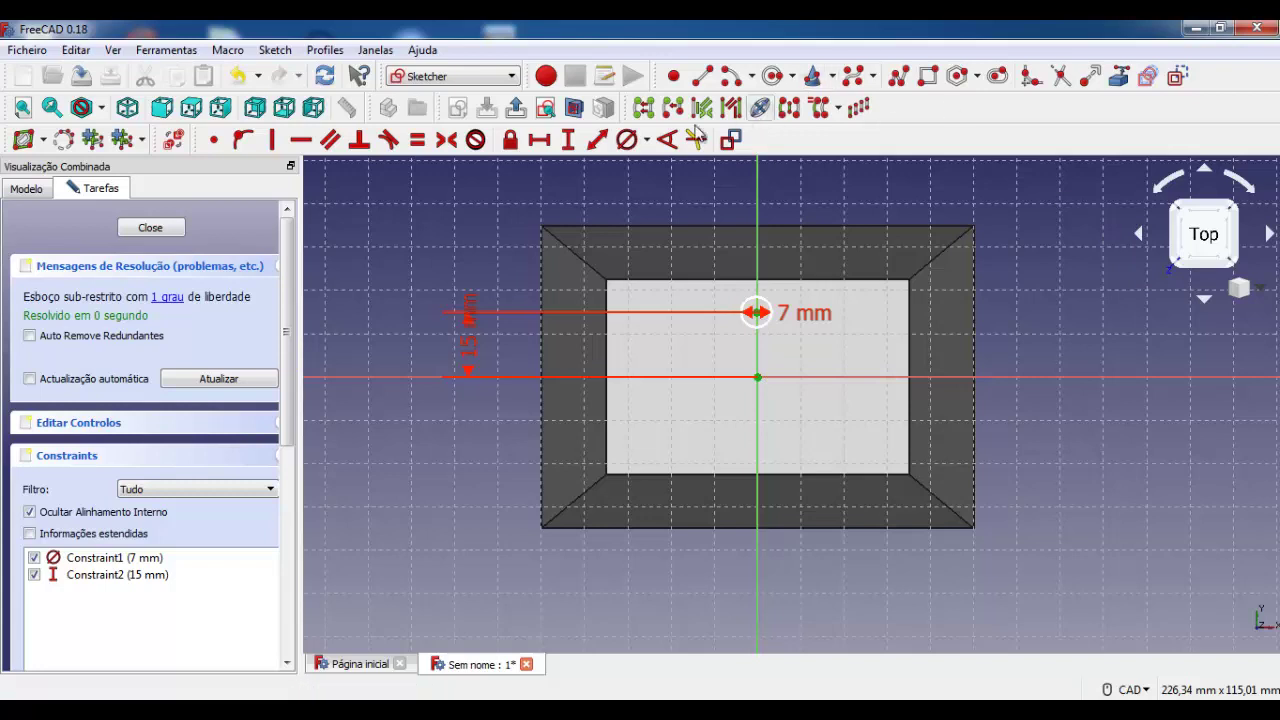
click(541, 141)
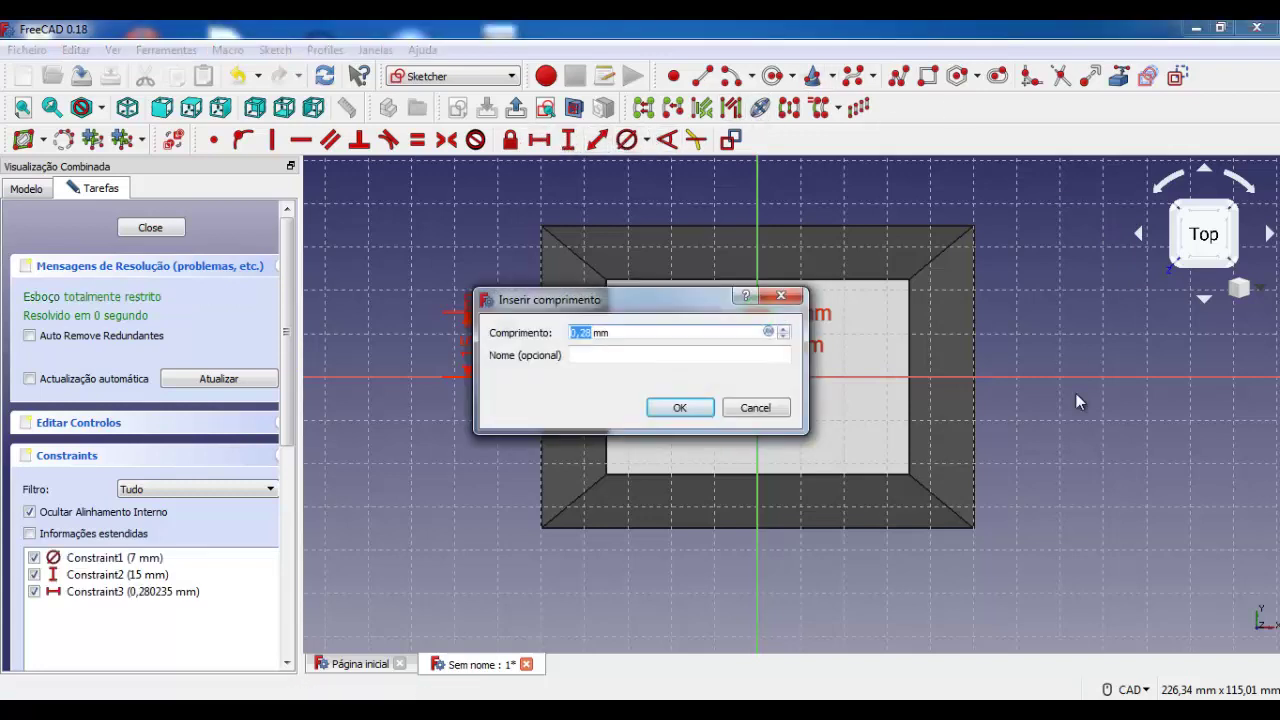
text(0)
key(Return)
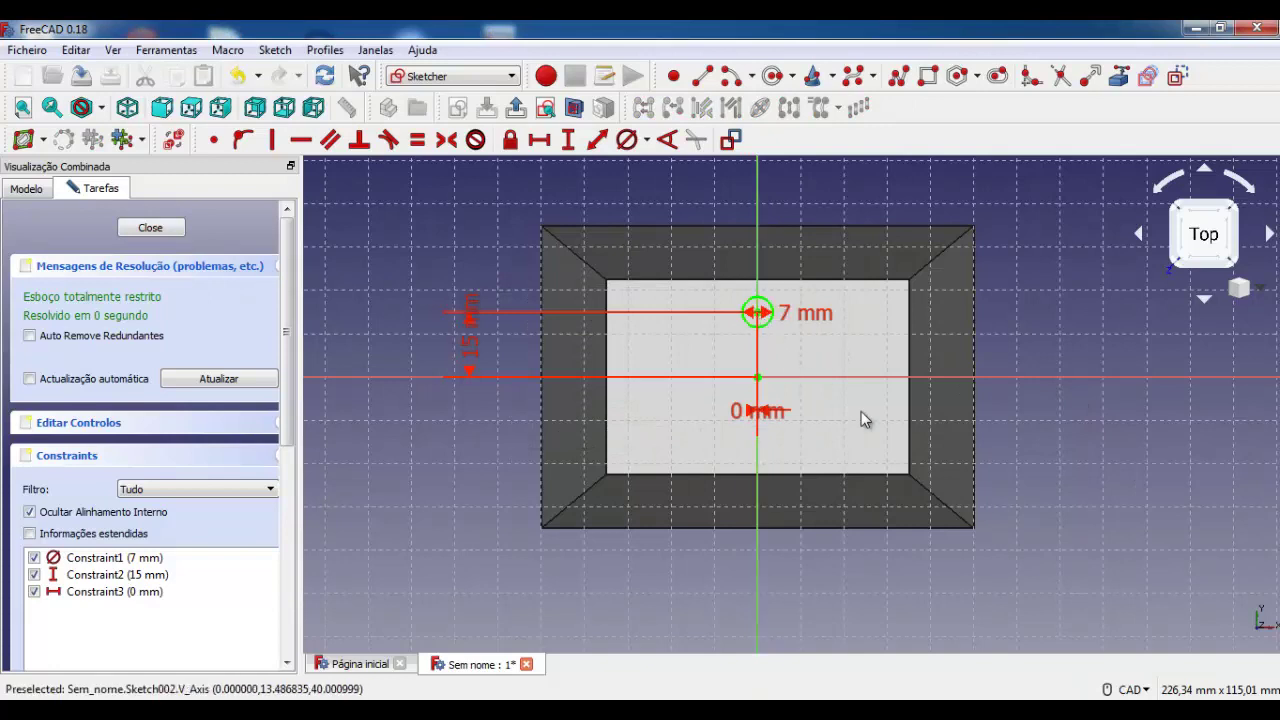
drag(738, 410, 669, 600)
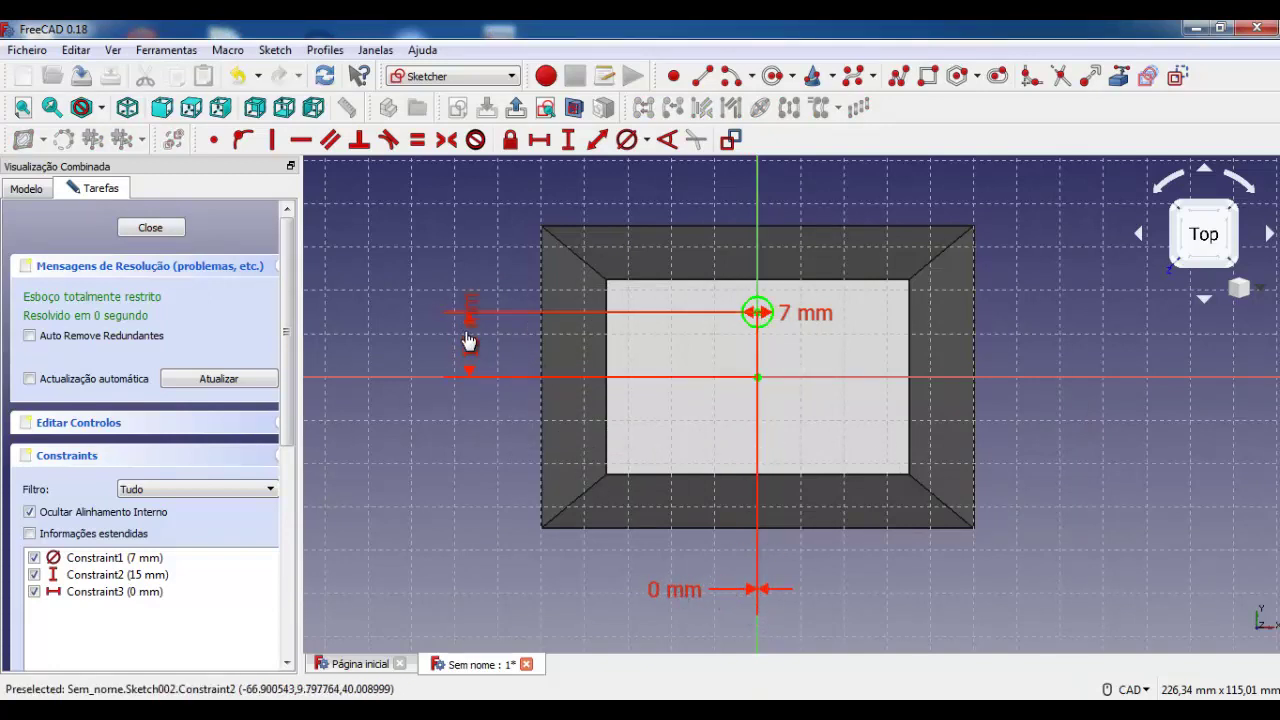
drag(470, 338, 470, 238)
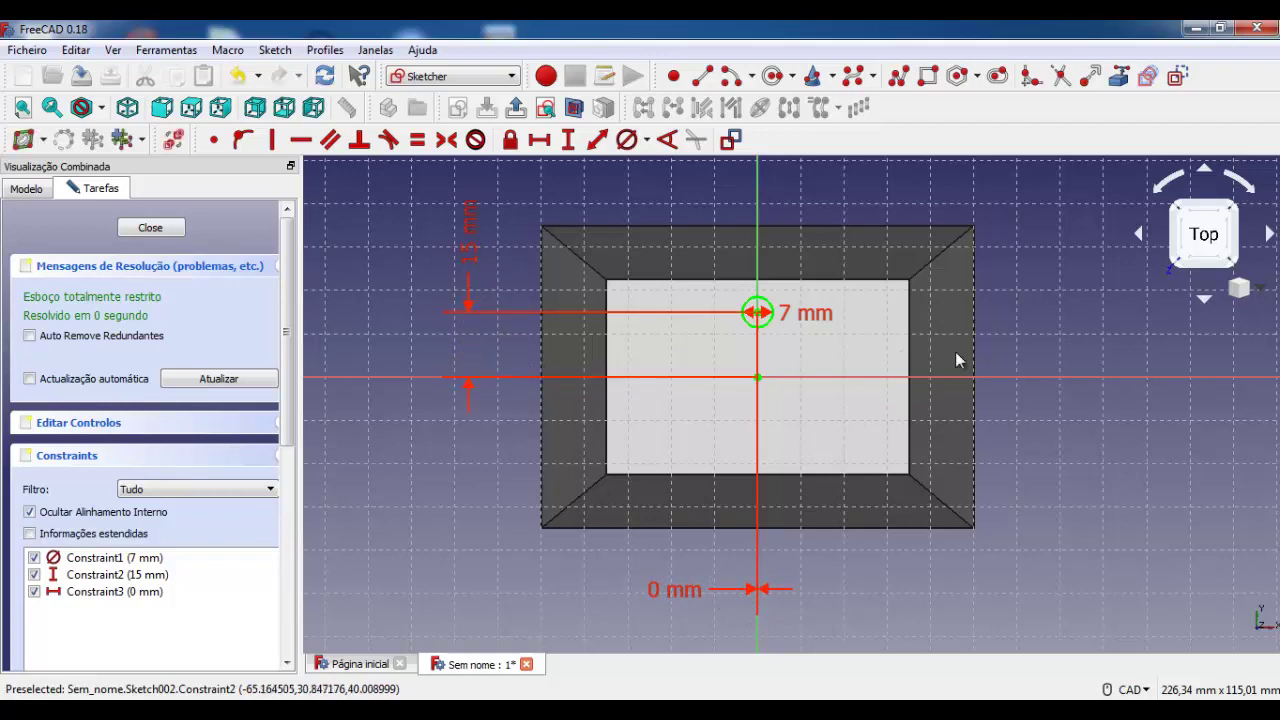
click(180, 229)
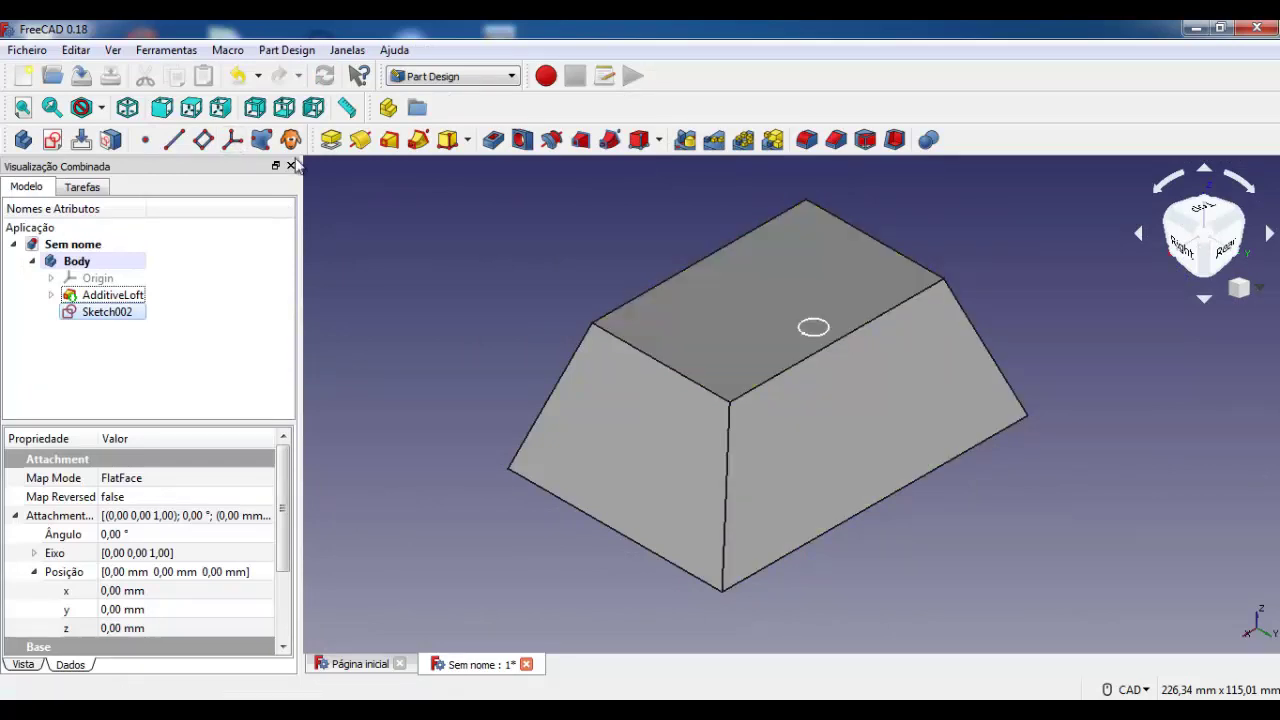
Pocket the circle sketch with type 'Através de todos' through the whole loft
click(493, 141)
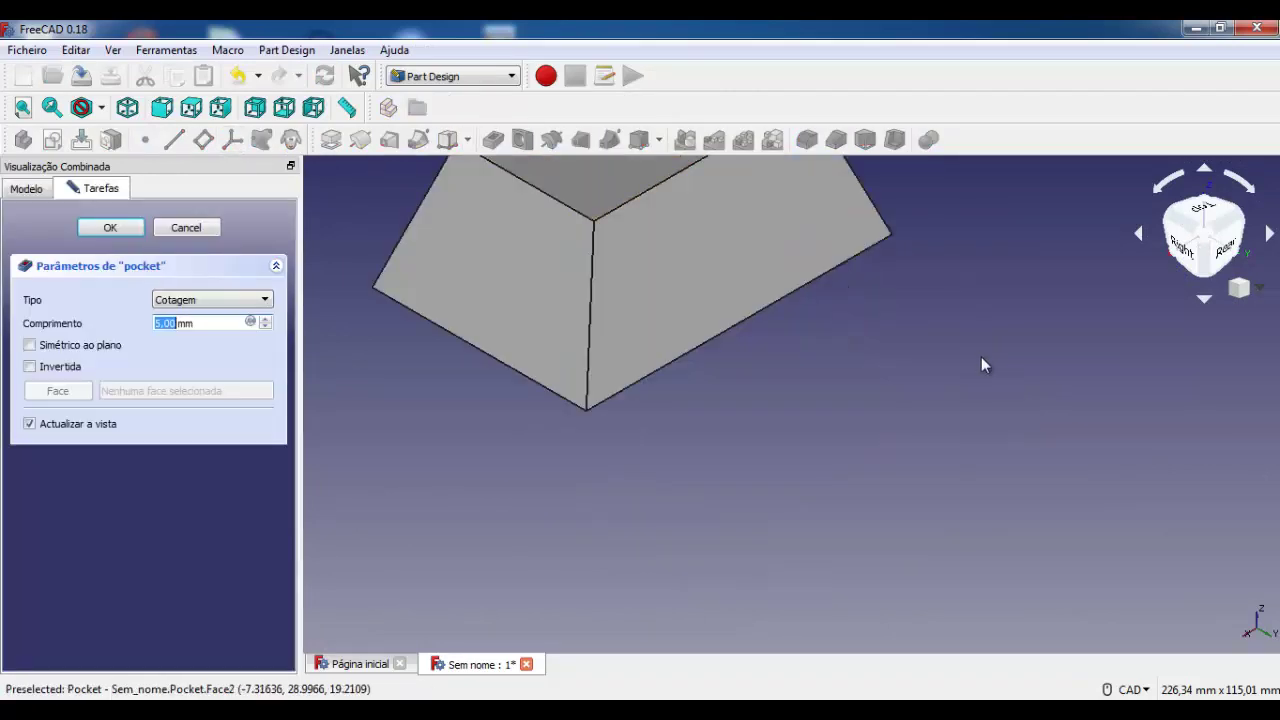
middle_drag(872, 375, 914, 577)
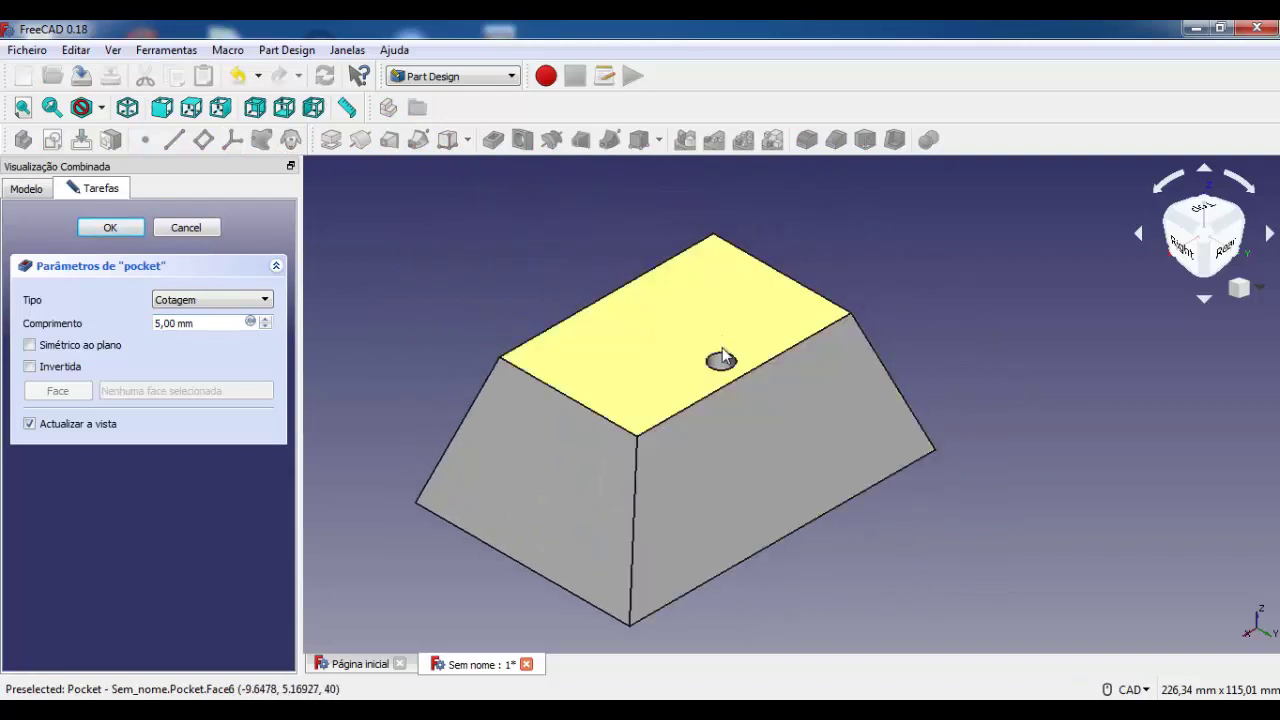
click(179, 303)
click(180, 327)
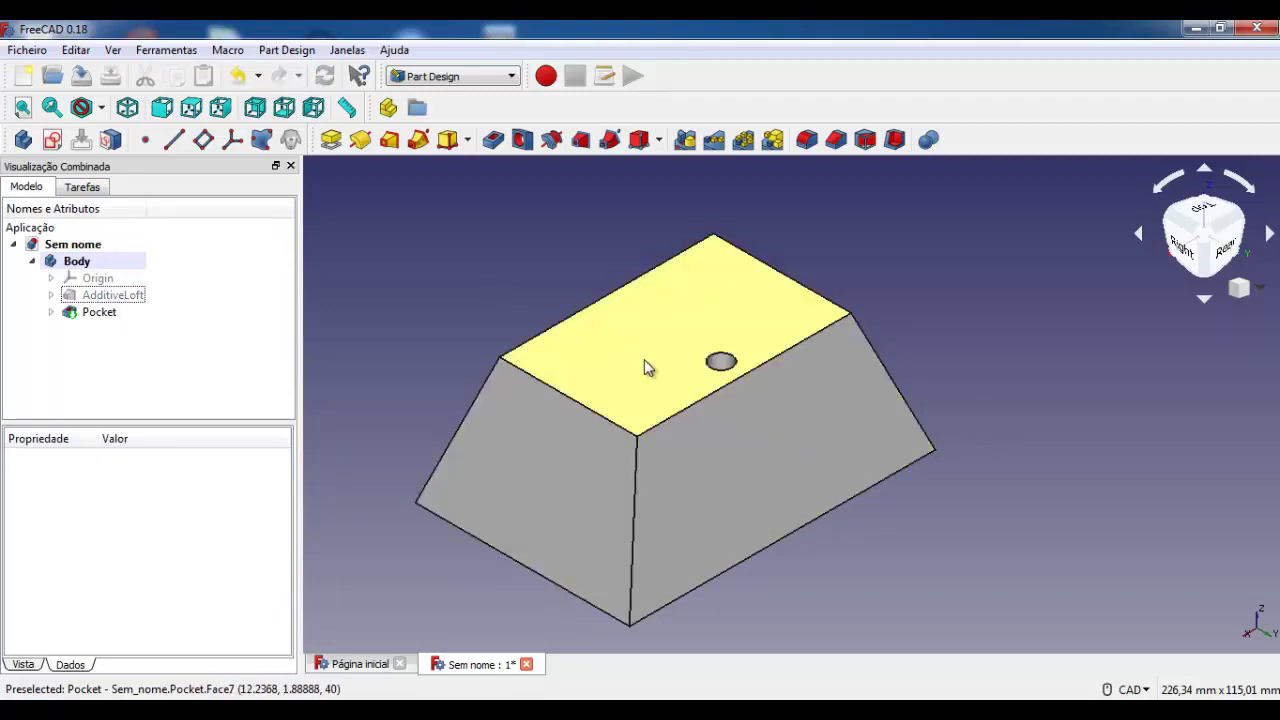
Start a PolarPattern with the Pocket hole as the feature to repeat
click(743, 142)
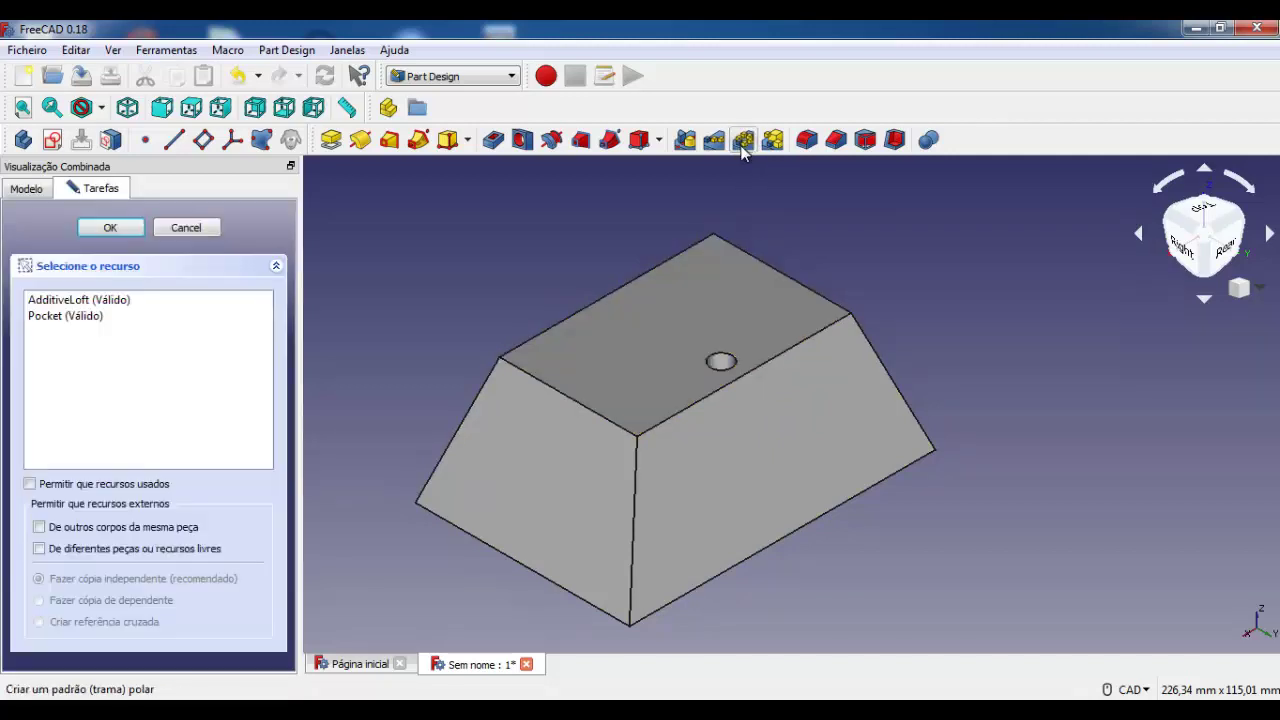
click(718, 362)
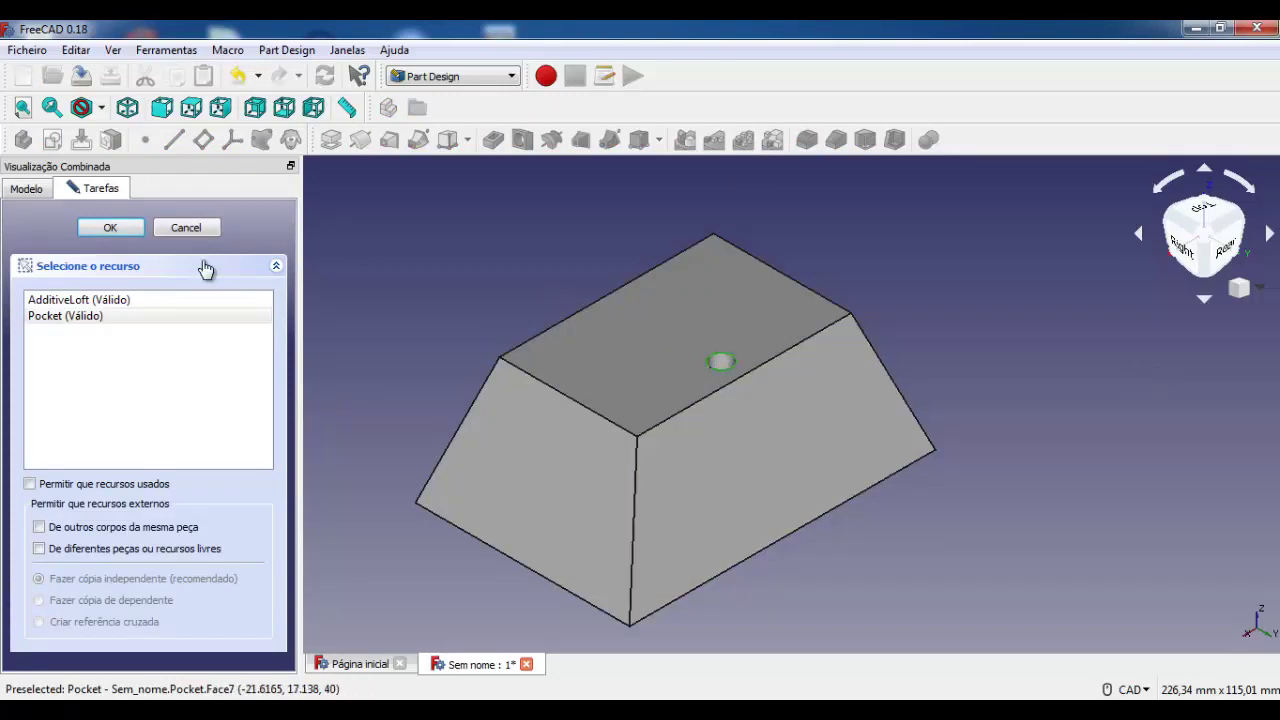
click(117, 228)
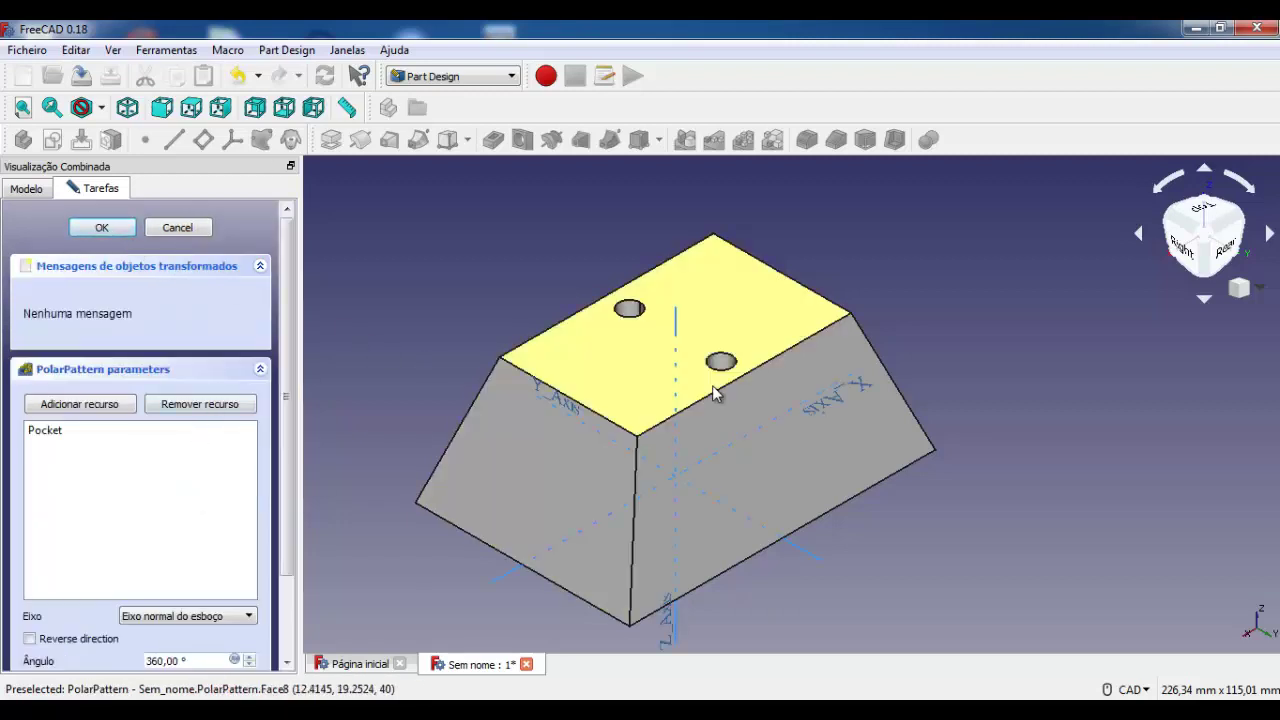
Rotate the pattern about 'Eixo normal do esboço' with 4 occurrences over 360° and accept it
scroll(249, 526, down, 2)
scroll(249, 520, down, 1)
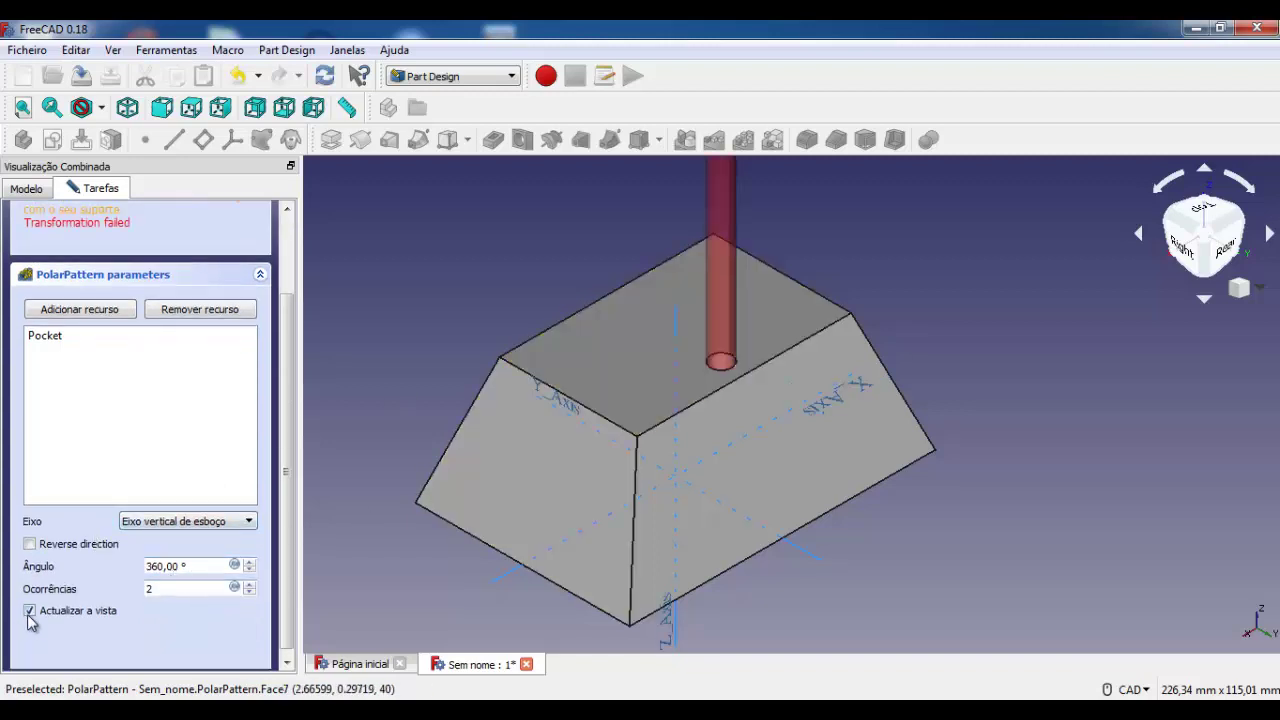
click(29, 544)
click(29, 544)
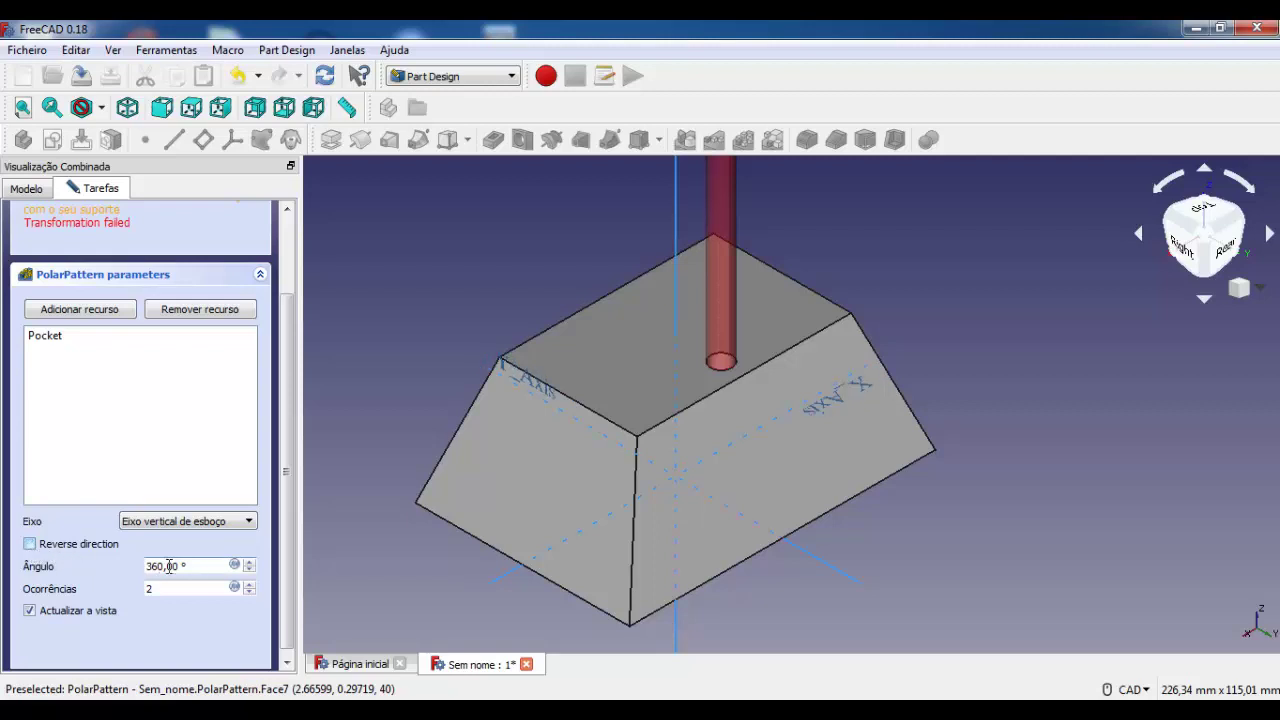
click(188, 522)
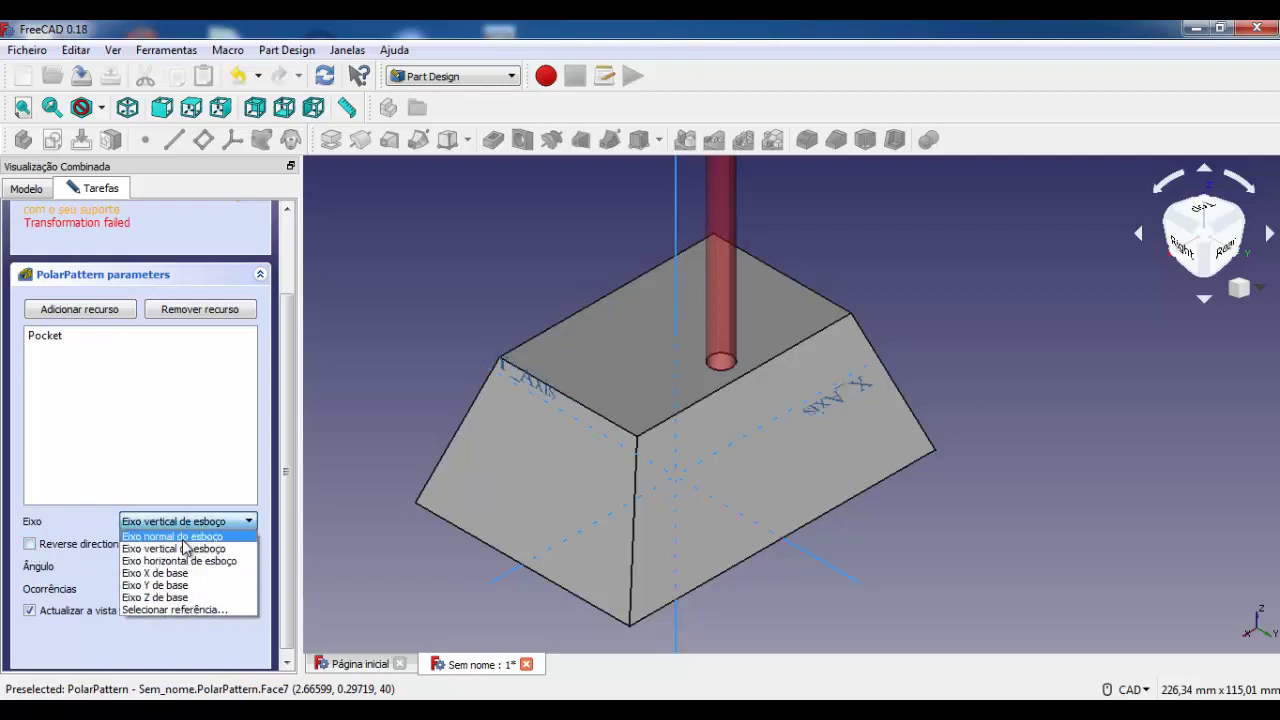
click(183, 538)
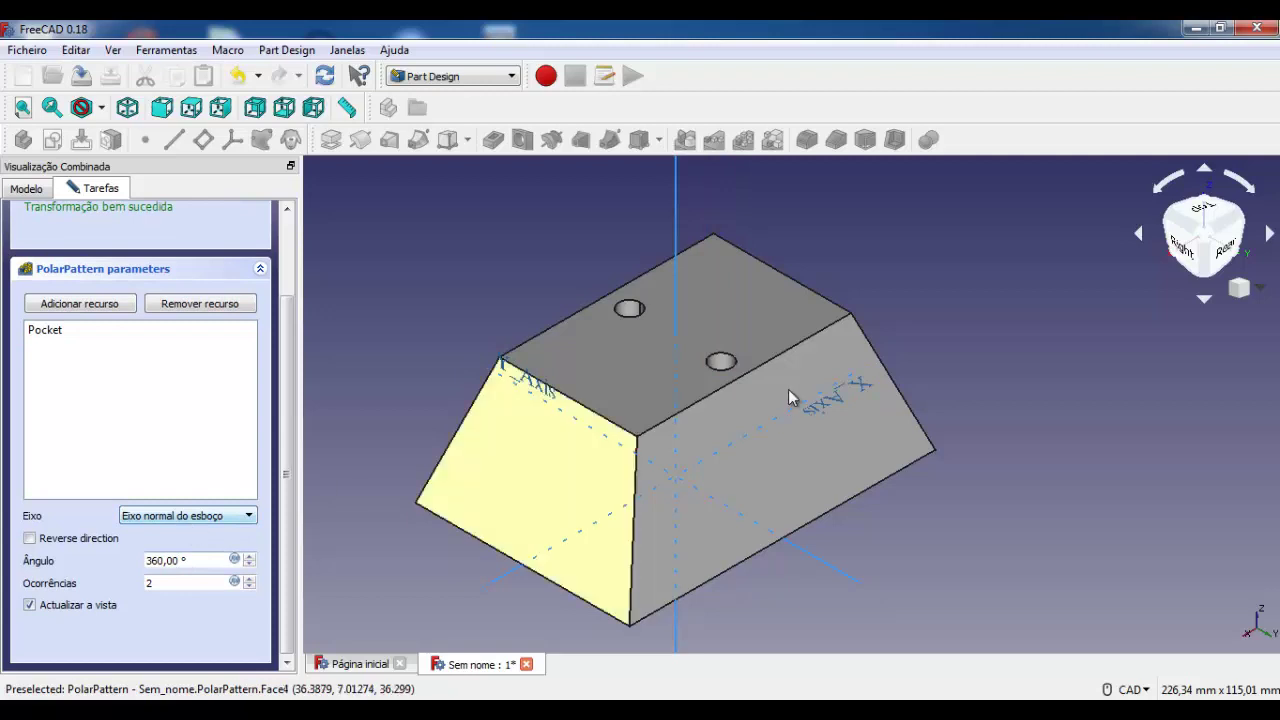
double_click(180, 584)
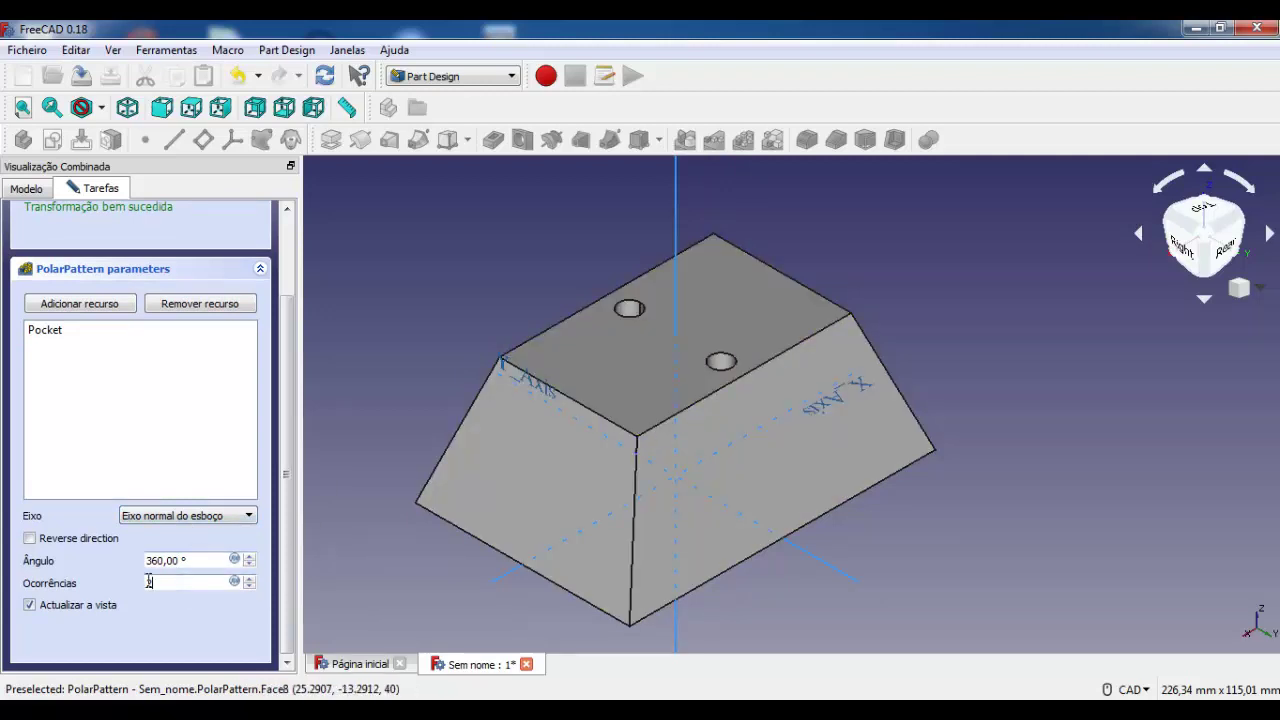
text(4)
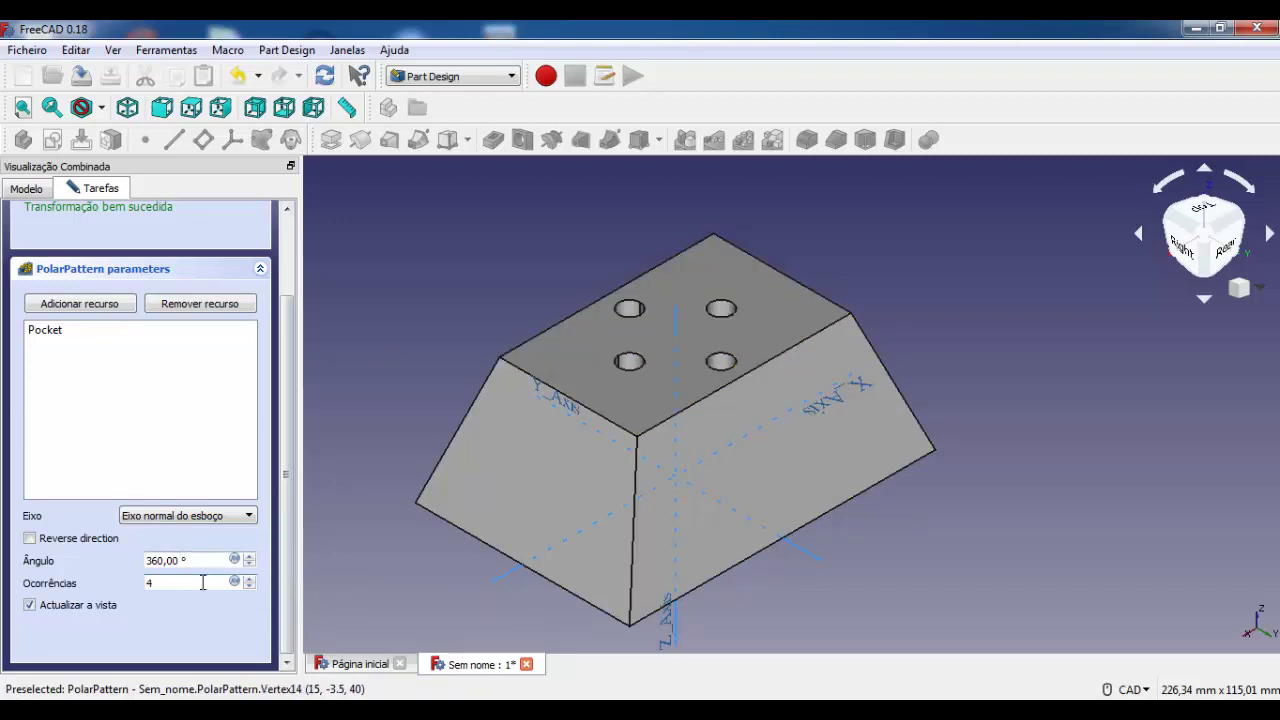
scroll(157, 350, up, 3)
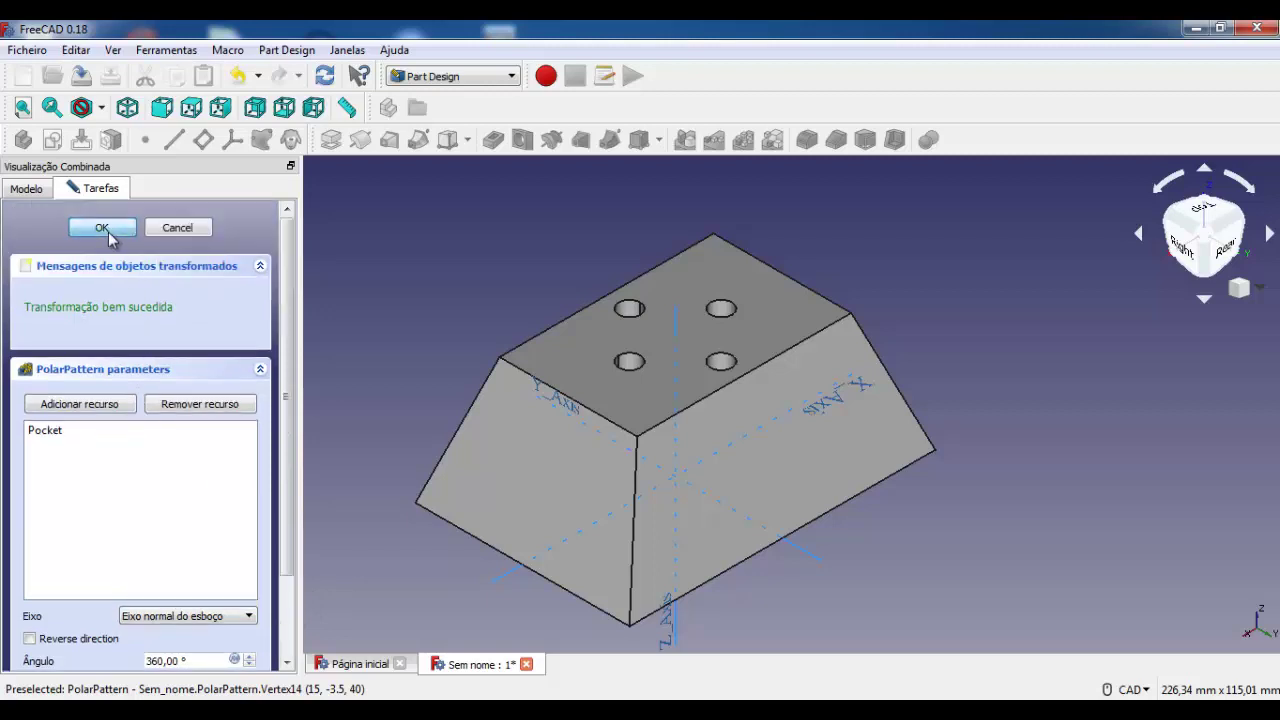
click(101, 228)
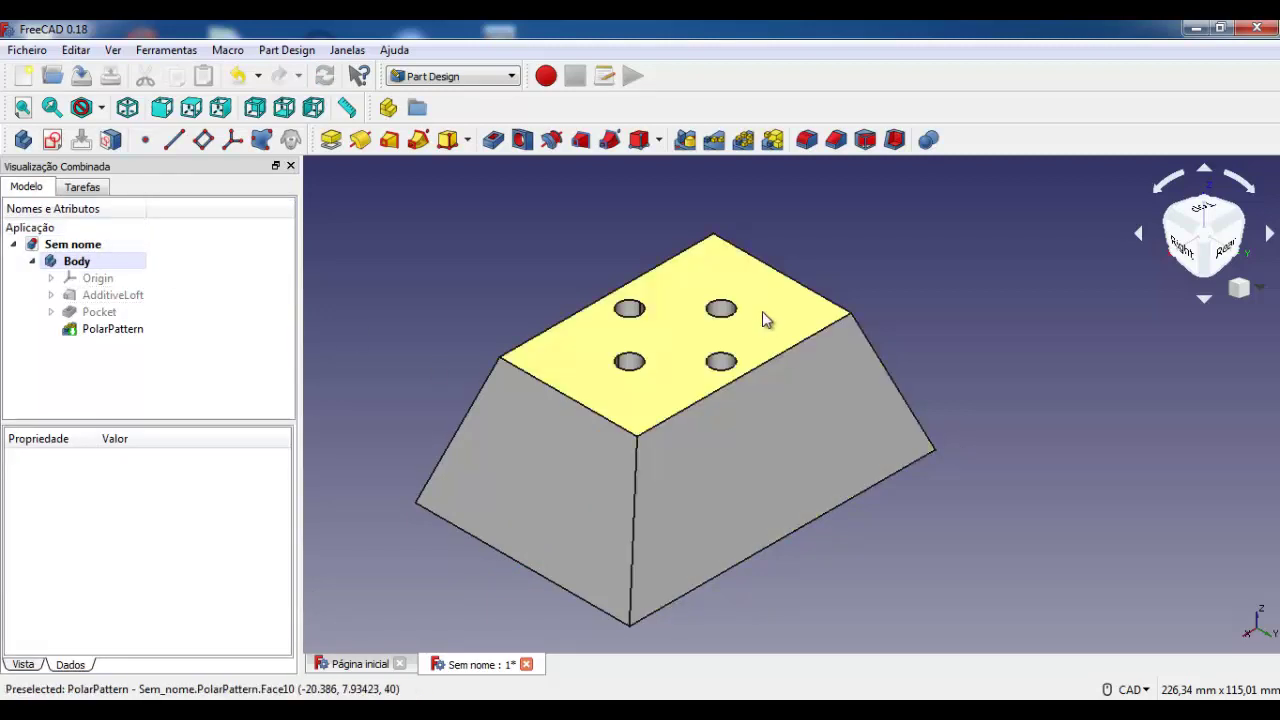
click(762, 318)
Switch to the top view to see four 7 mm holes 90° apart
key(2)
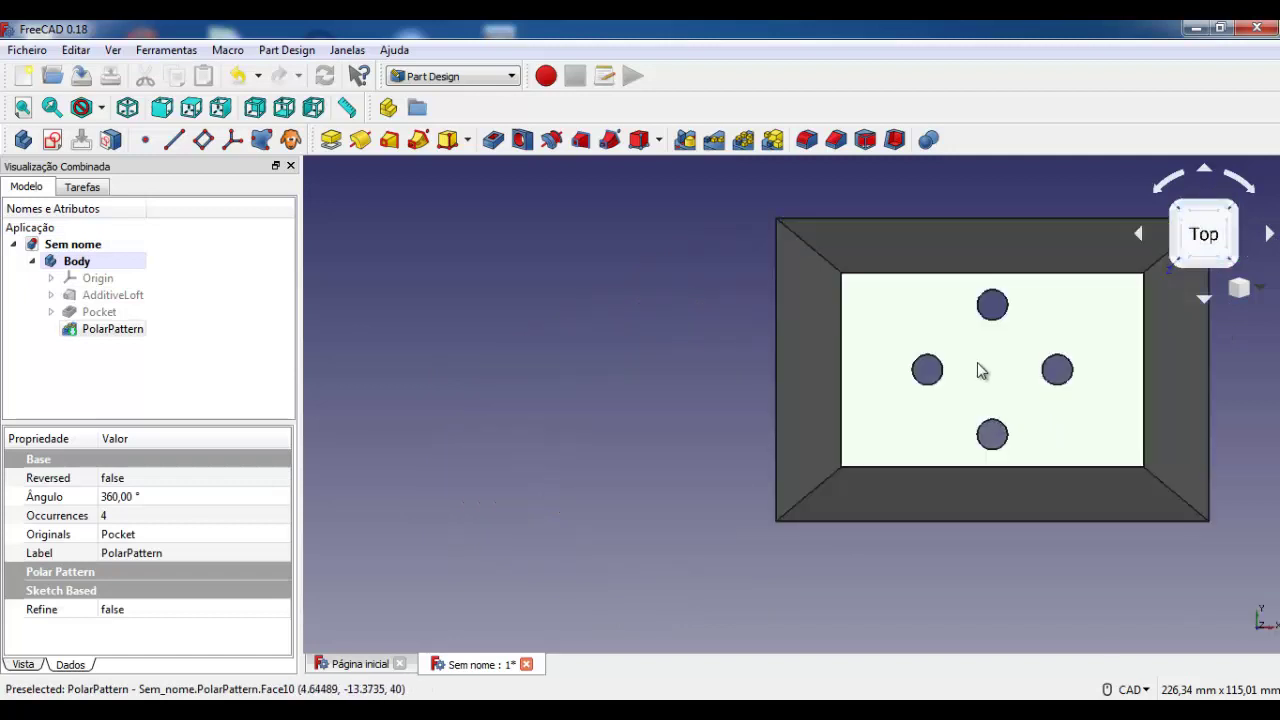